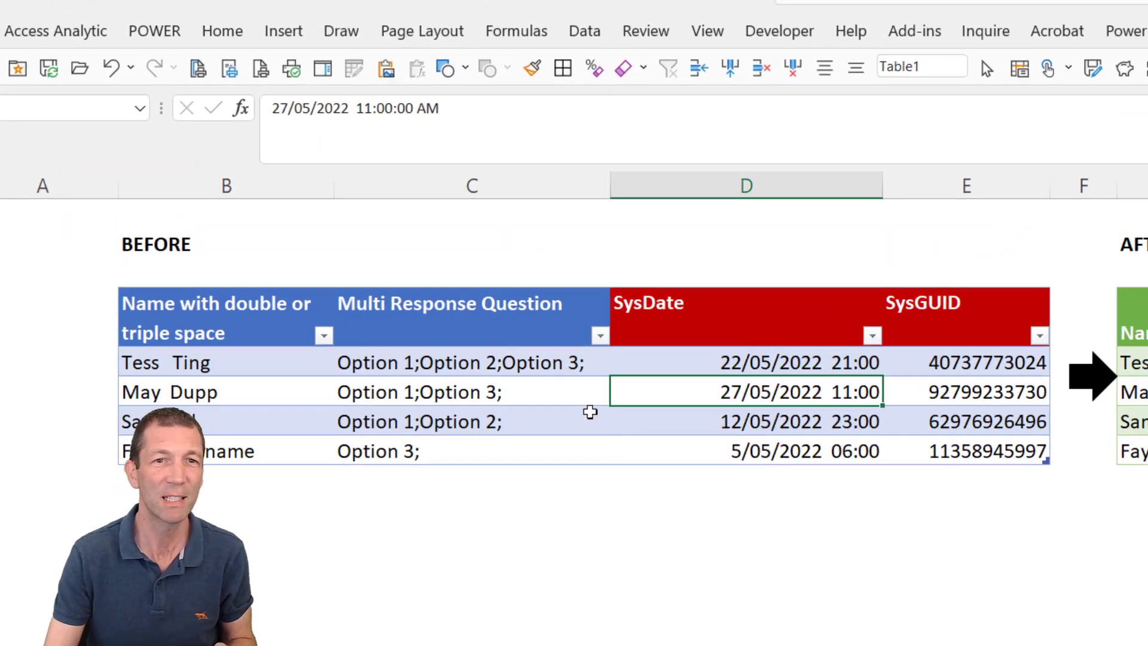
Highlight the Multi Response Question values and the Option 1–3 result columns
left_click(531, 299)
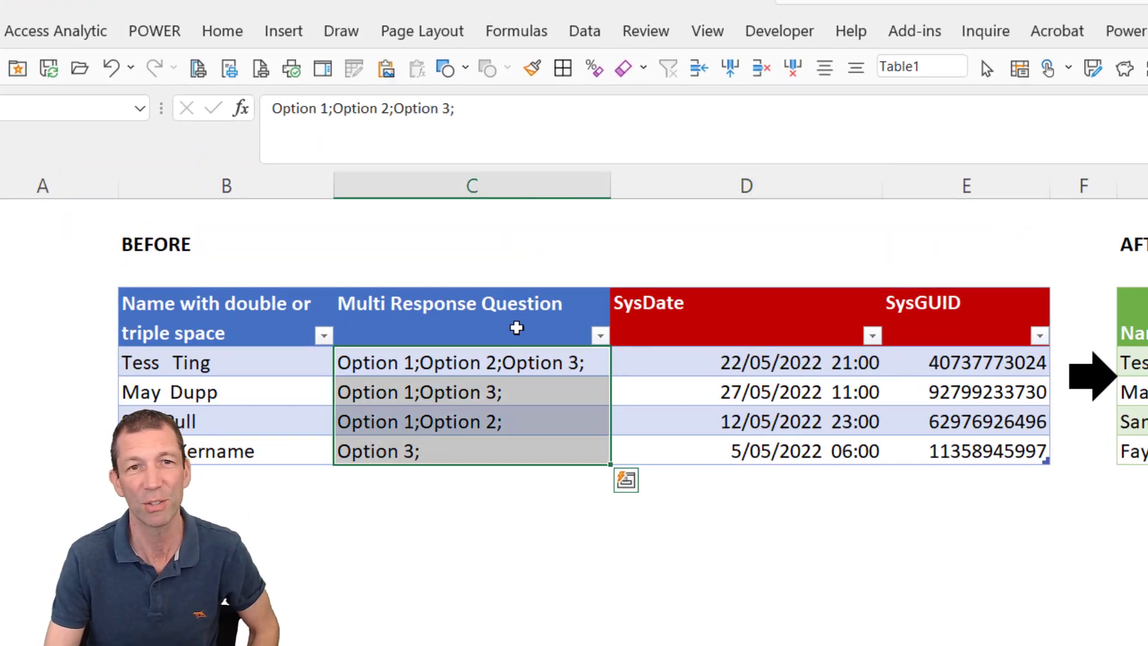
left_click(515, 316)
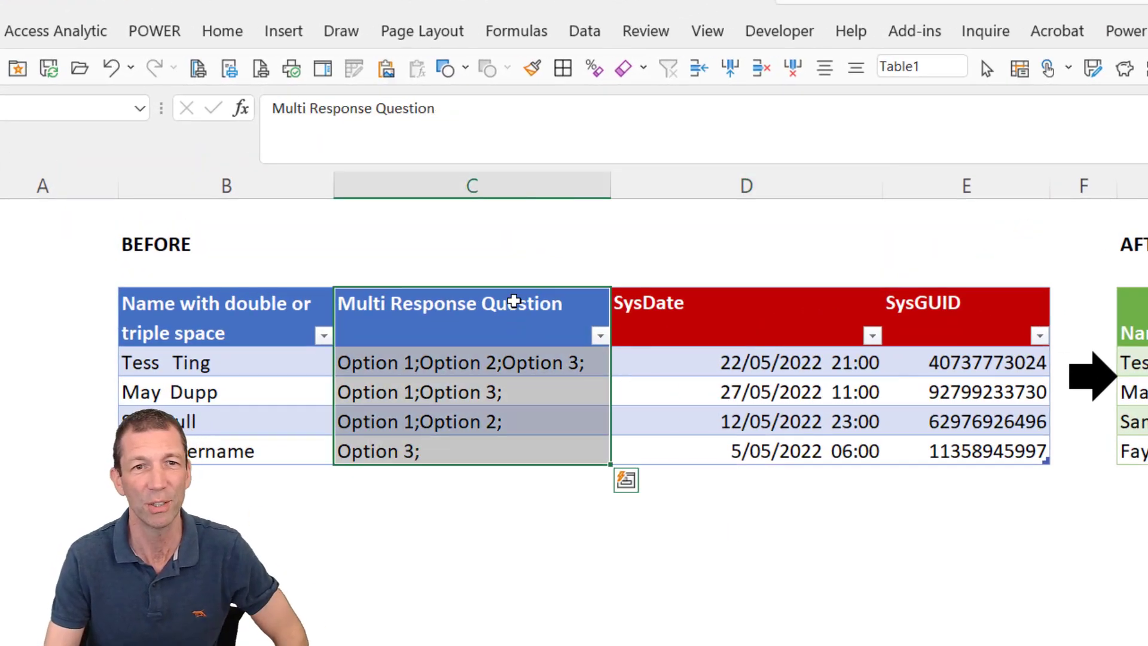
left_click(467, 291)
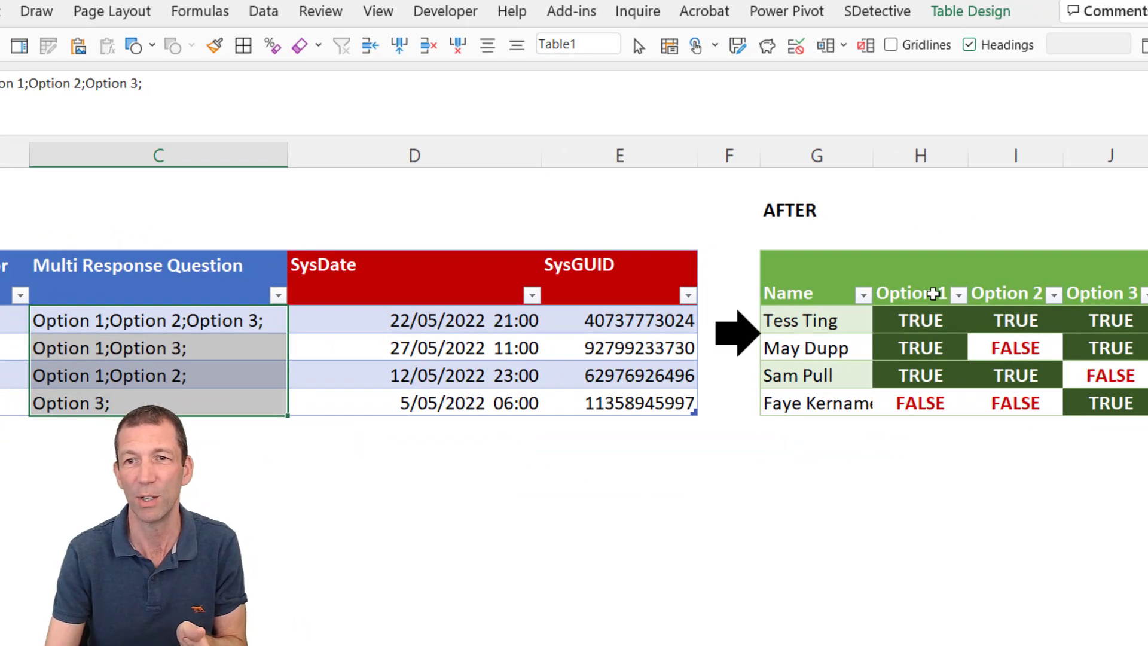
left_click_drag(932, 294, 921, 405)
left_click_drag(1010, 271, 1020, 402)
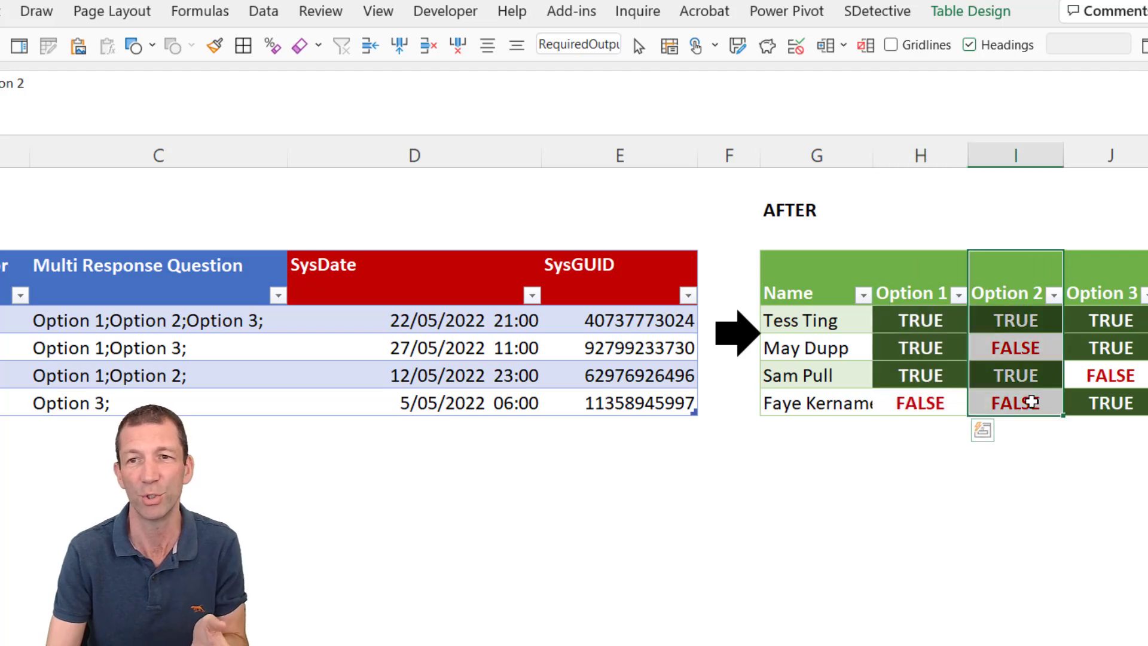
left_click_drag(1109, 266, 1096, 387)
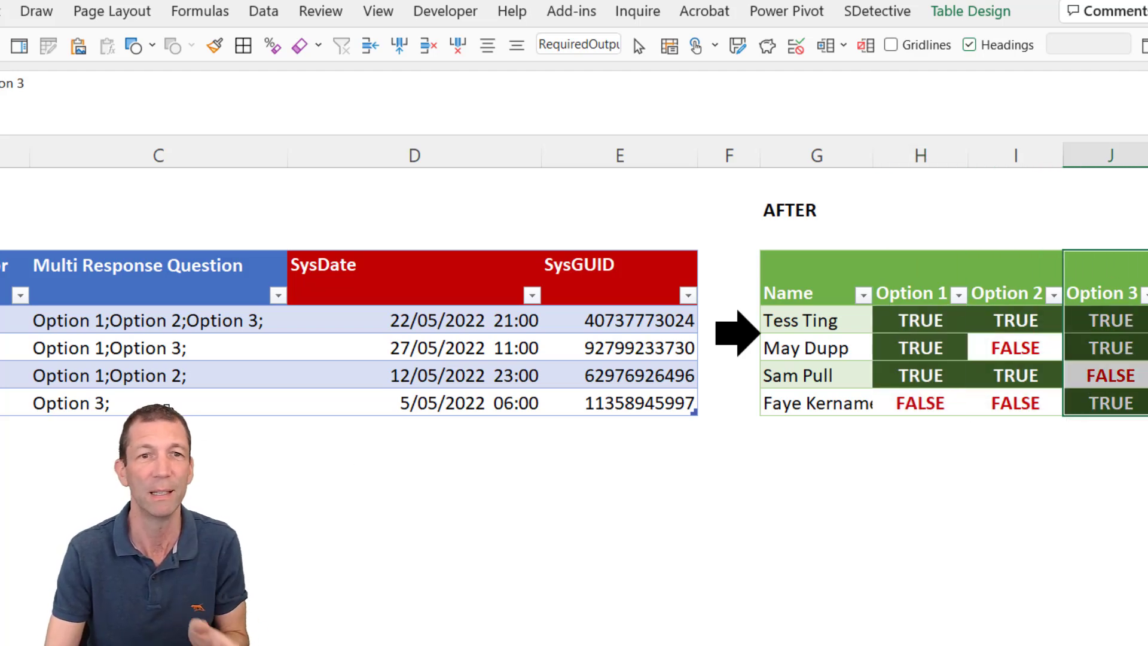
left_click_drag(186, 317, 169, 404)
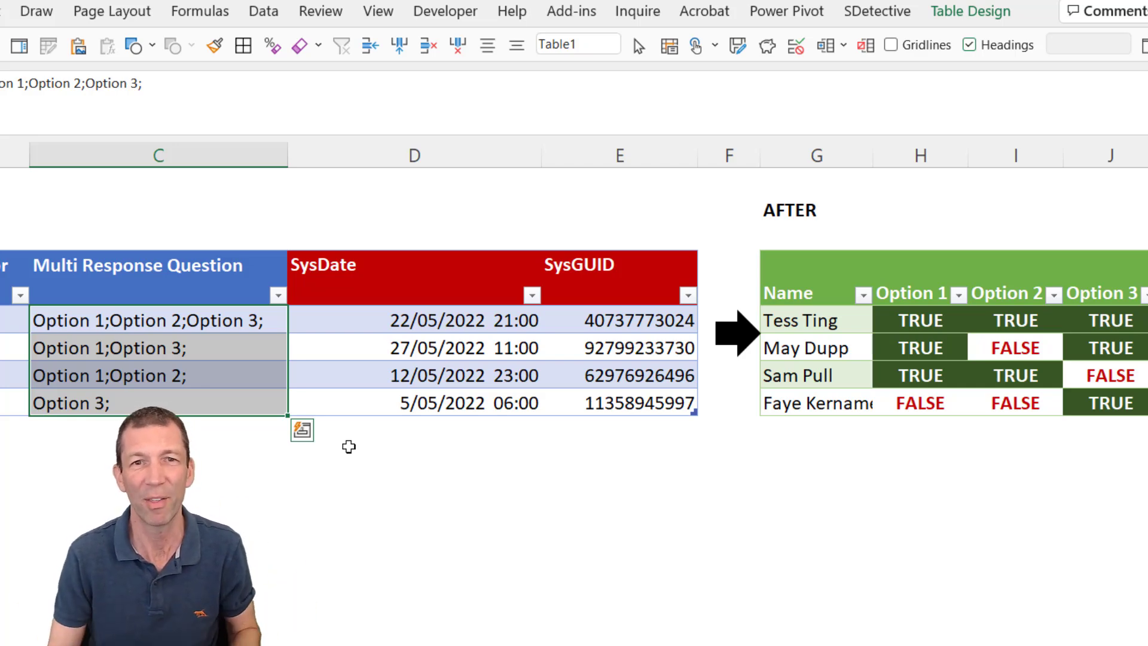
Highlight the SysDate, SysGUID and extra-space name columns, then paste
left_click_drag(385, 264, 595, 272)
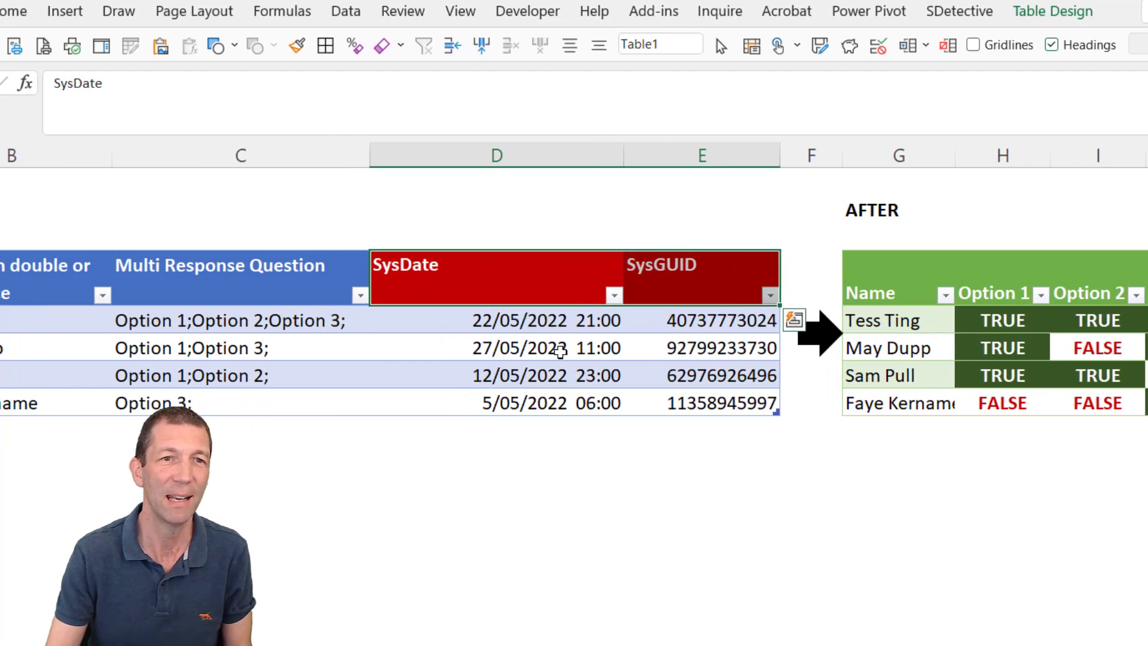
left_click(257, 287)
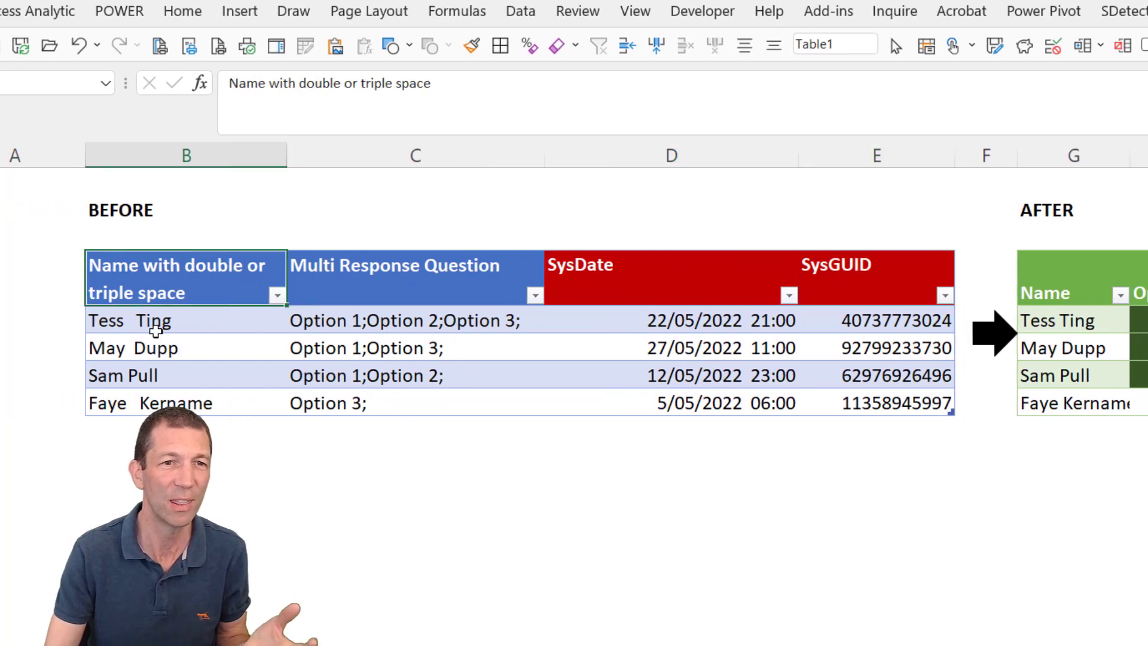
left_click_drag(157, 323, 177, 405)
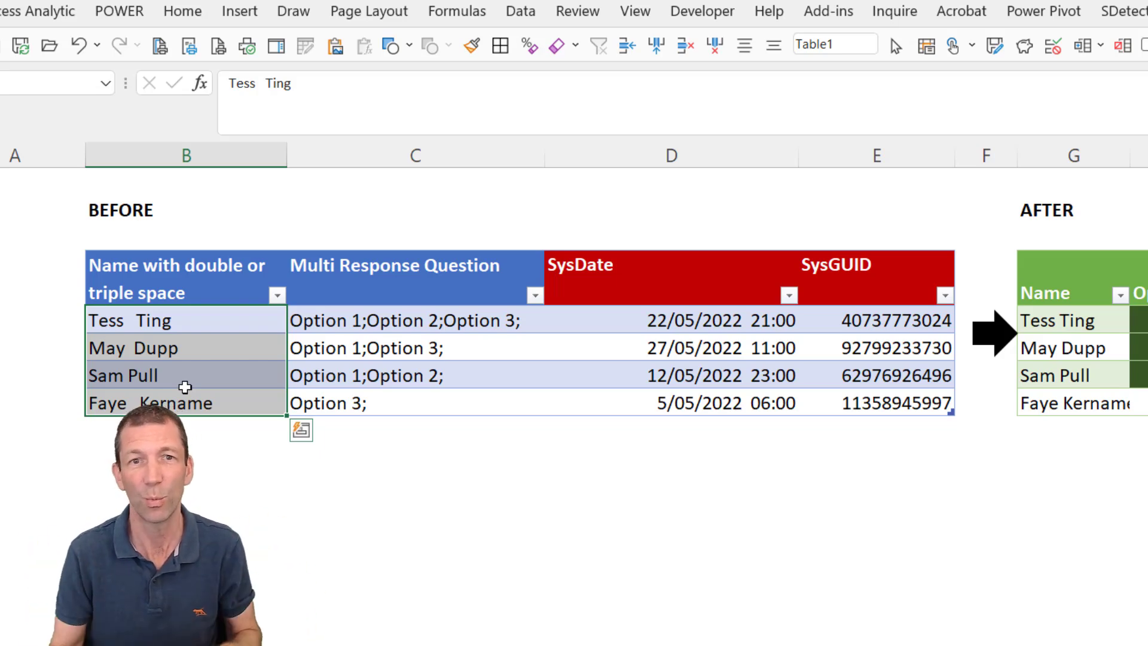
scroll(182, 382, "up", 2)
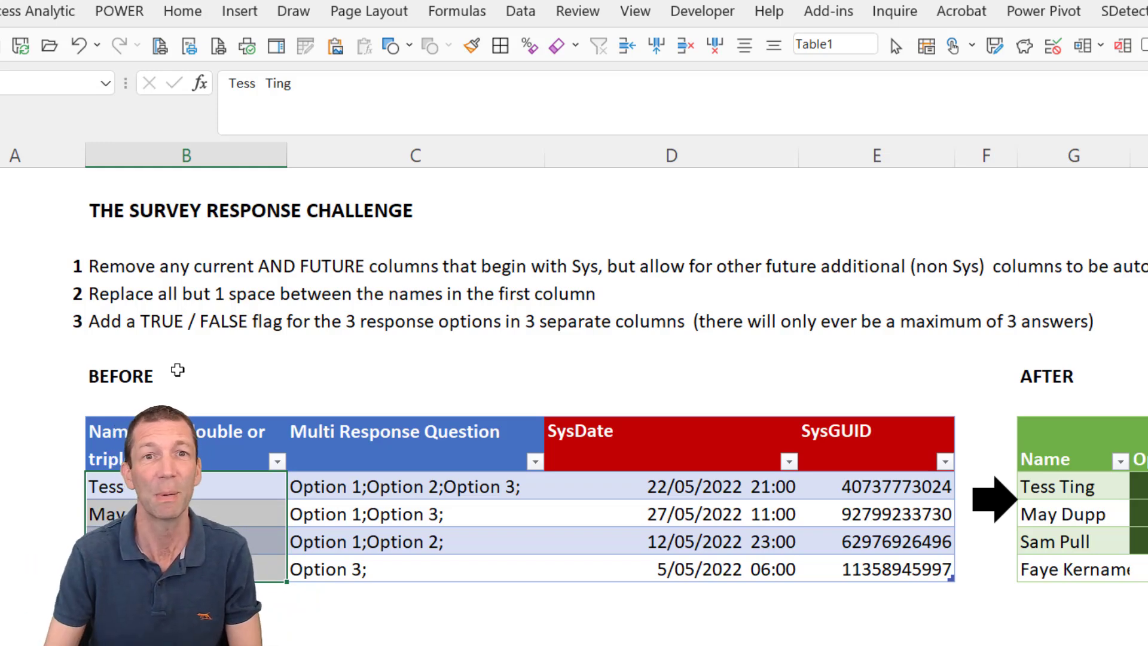
key("ctrl+v")
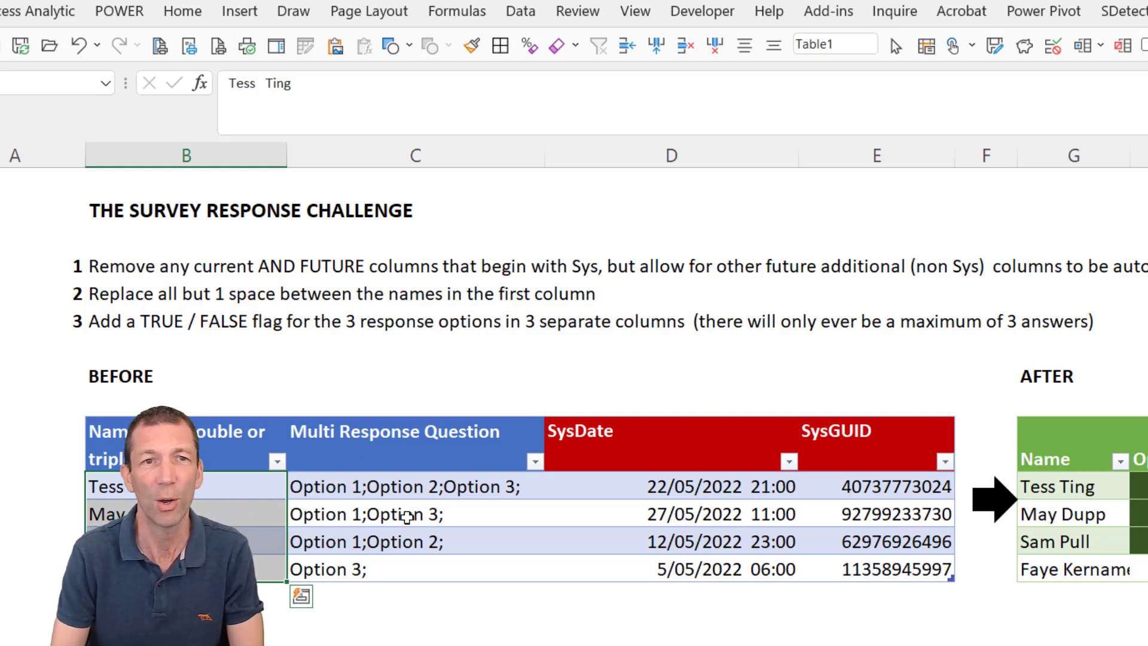
Load Table1 into Power Query with Get Data from Table/Range
left_click(488, 507)
right_click(489, 507)
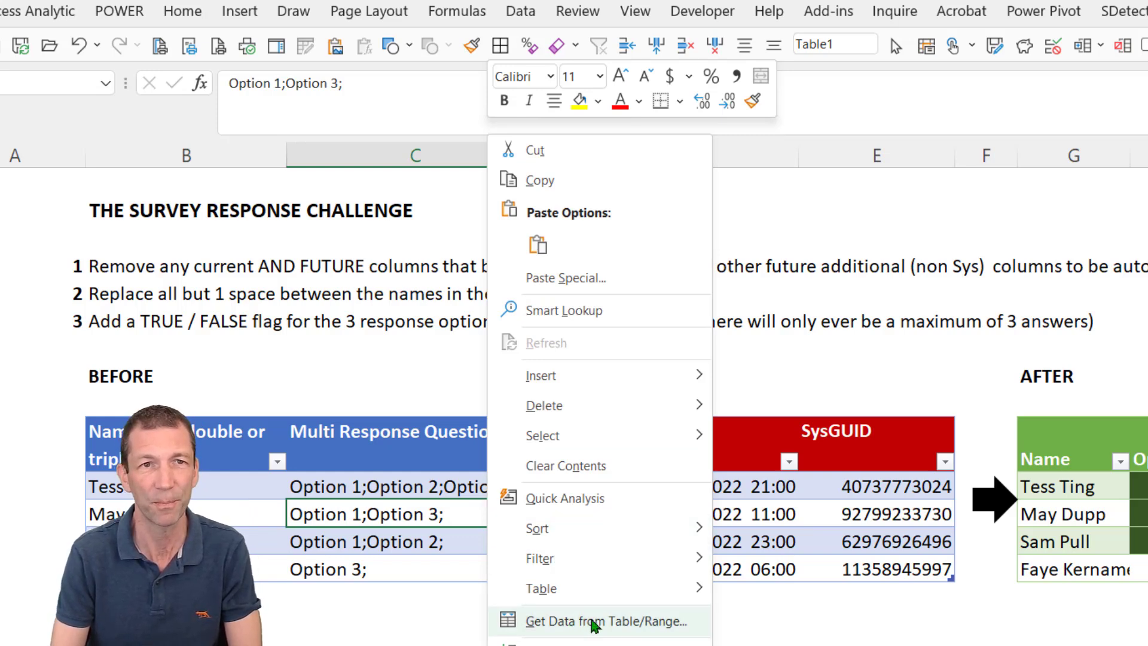
left_click(502, 15)
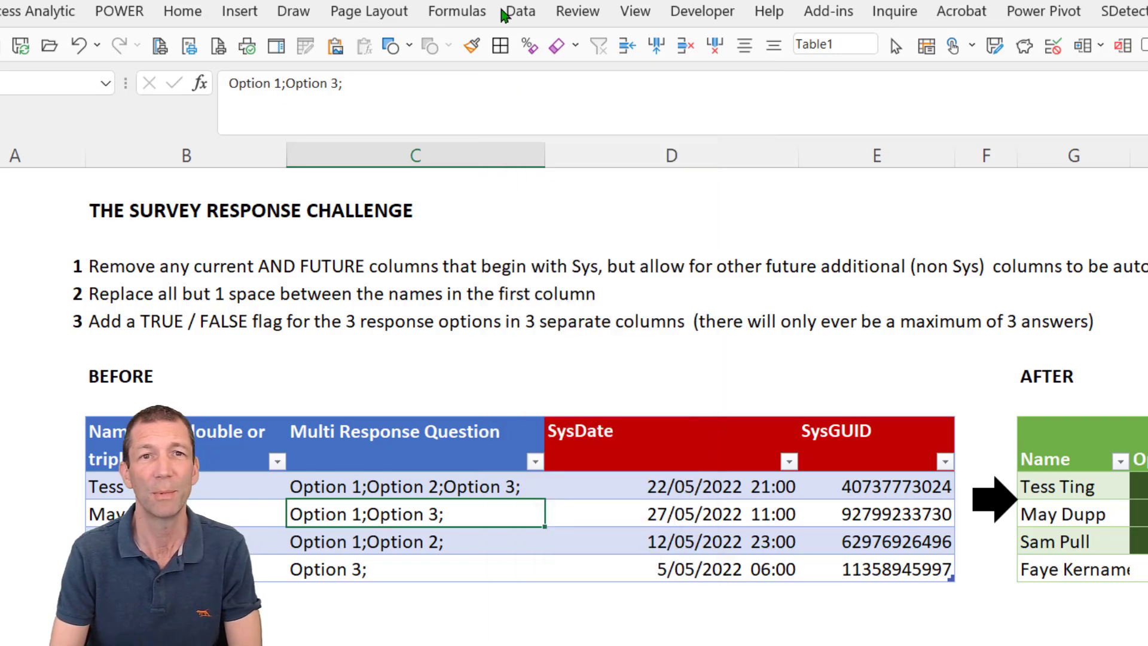
left_click(504, 18)
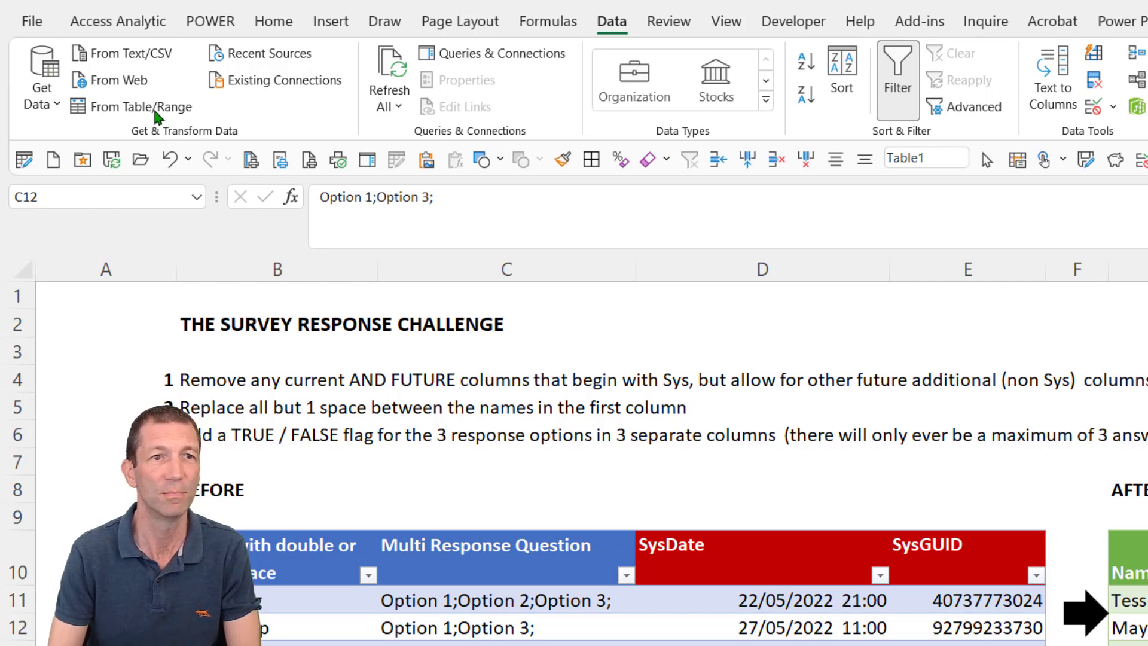
left_click(447, 631)
right_click(466, 622)
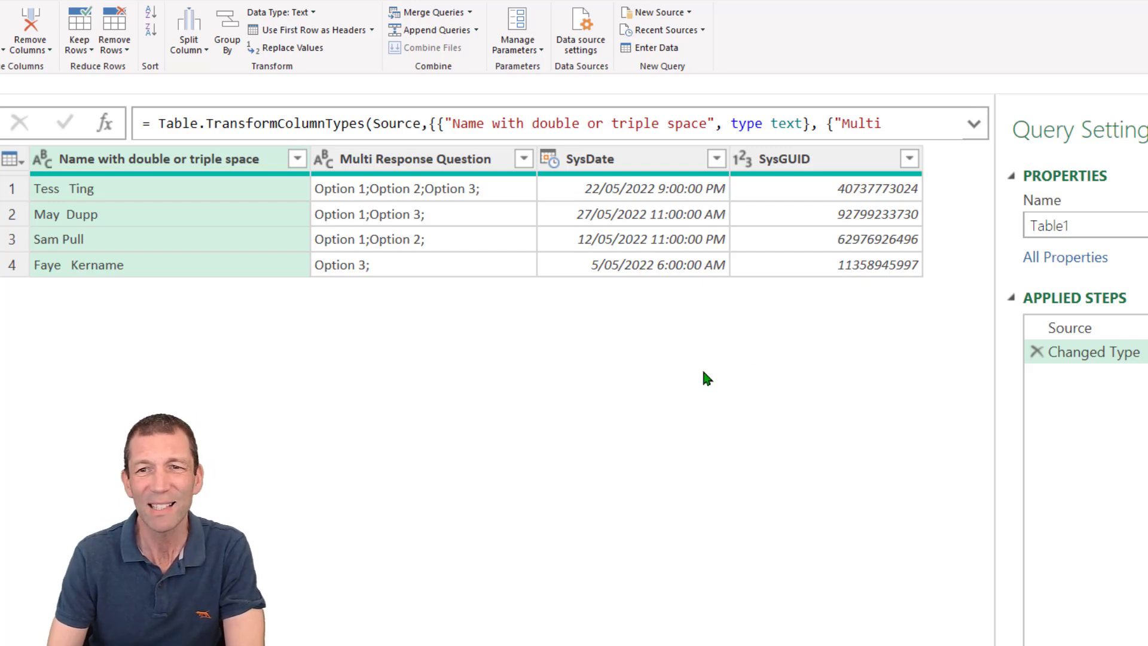
Select the SysDate and SysGUID headers together and remove both columns
left_click(658, 161)
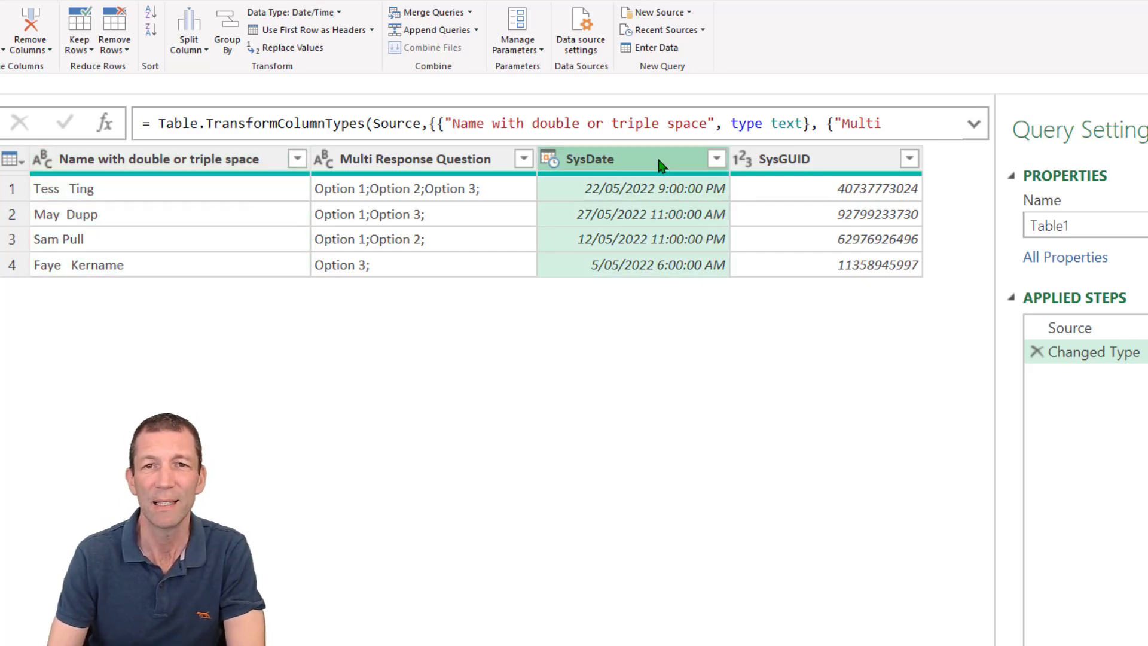
left_click(828, 168)
left_click(620, 166)
left_click(776, 172)
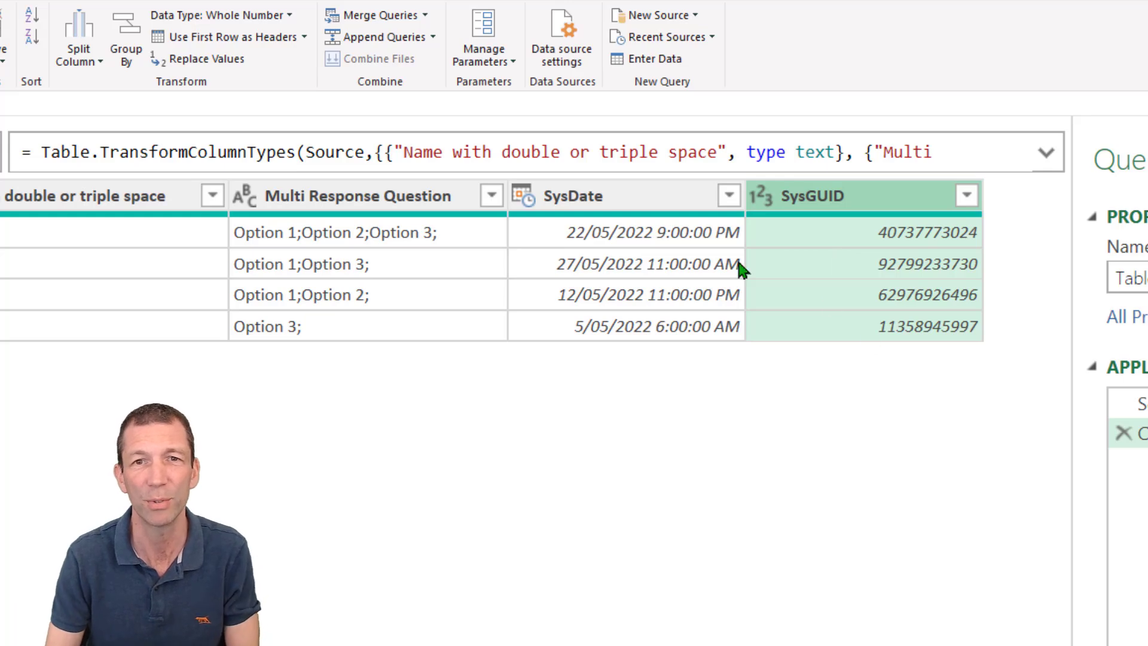
left_click(619, 190)
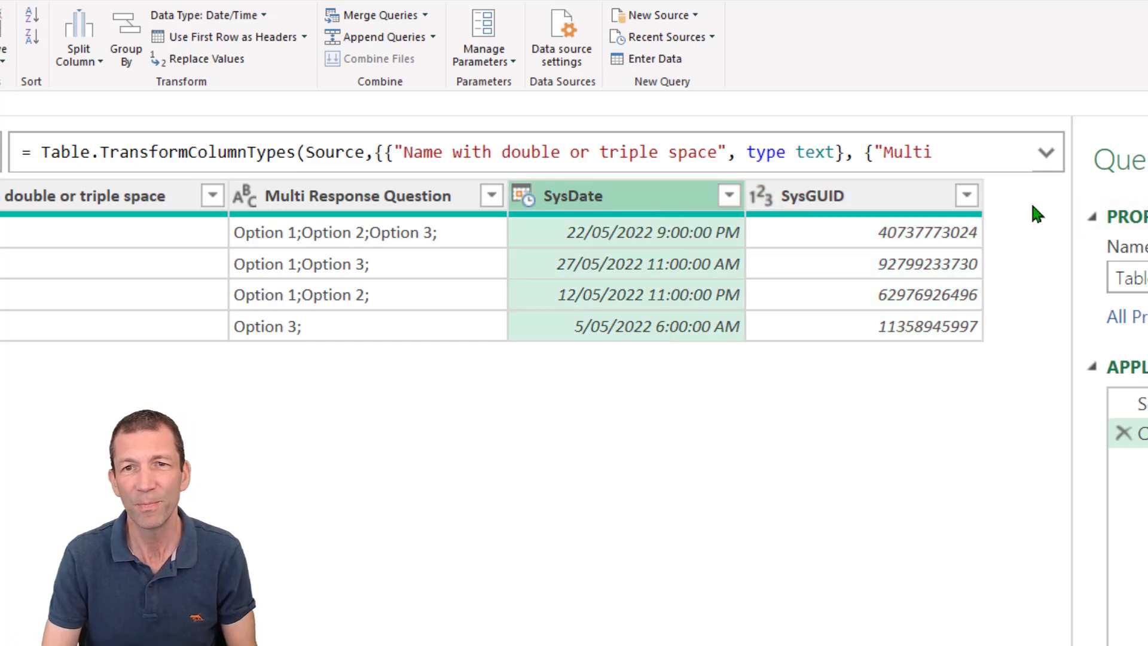
left_click(876, 191, "ctrl")
right_click(876, 192)
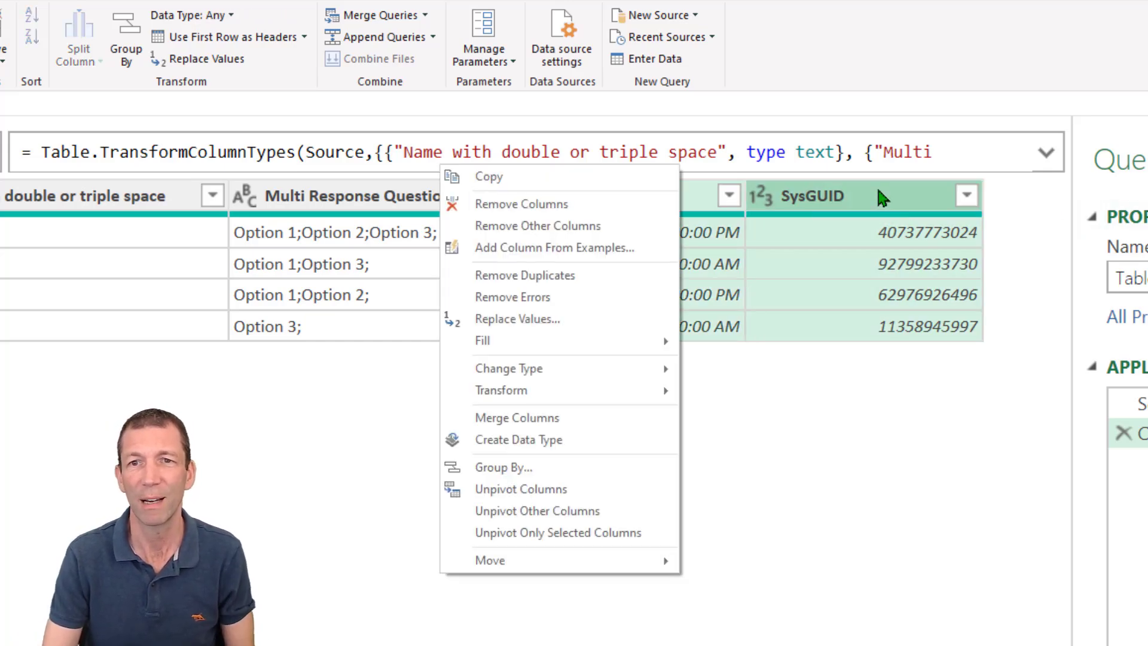
left_click(469, 224)
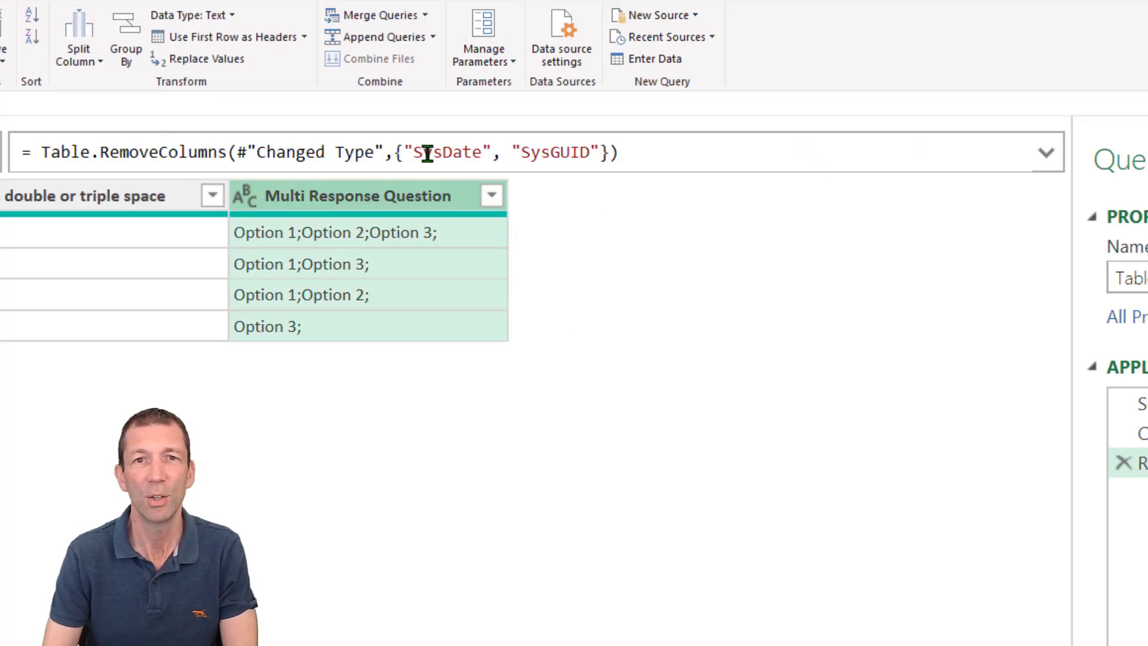
Highlight the RemoveColumns function and removed column names in the formula
double_click(164, 150)
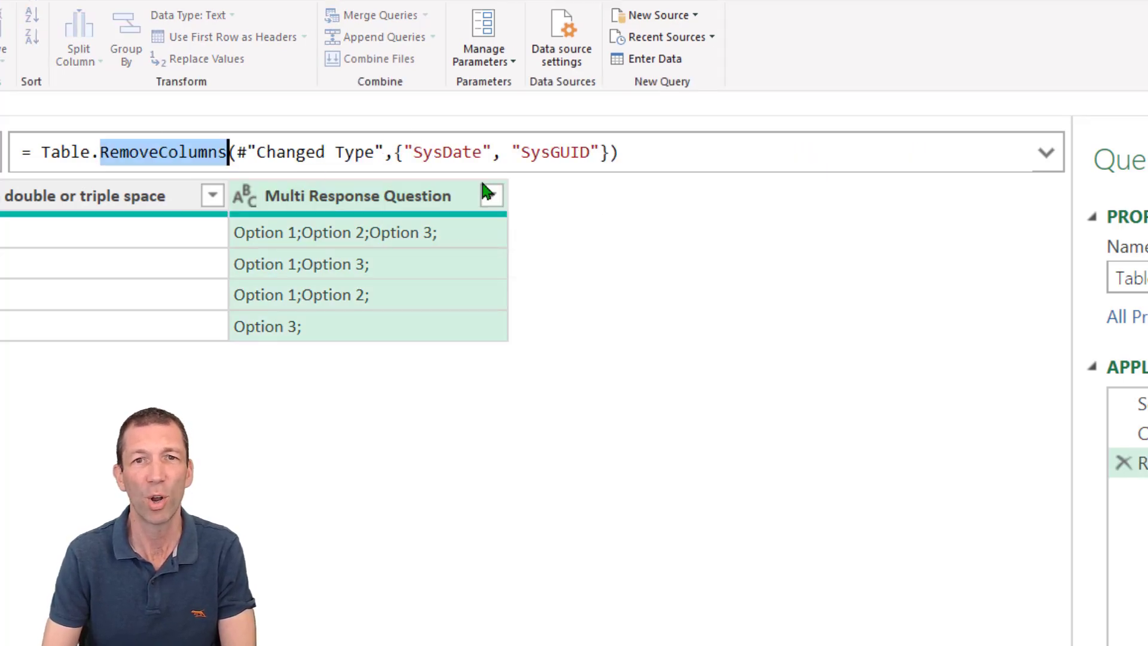
left_click_drag(396, 151, 619, 151)
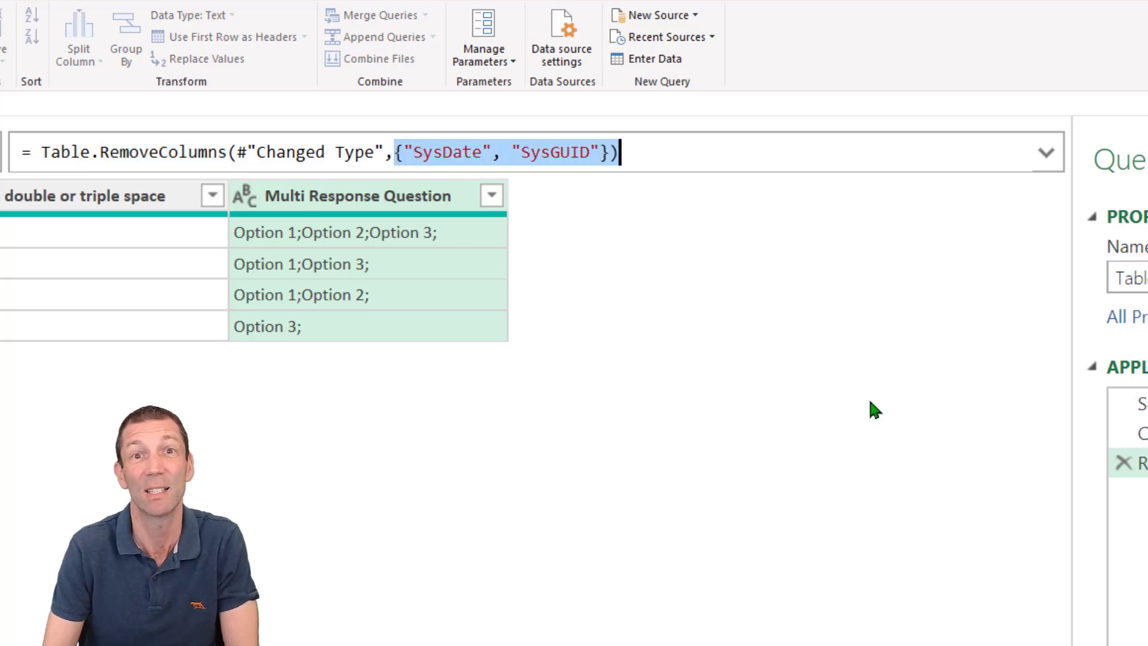
left_click(447, 151)
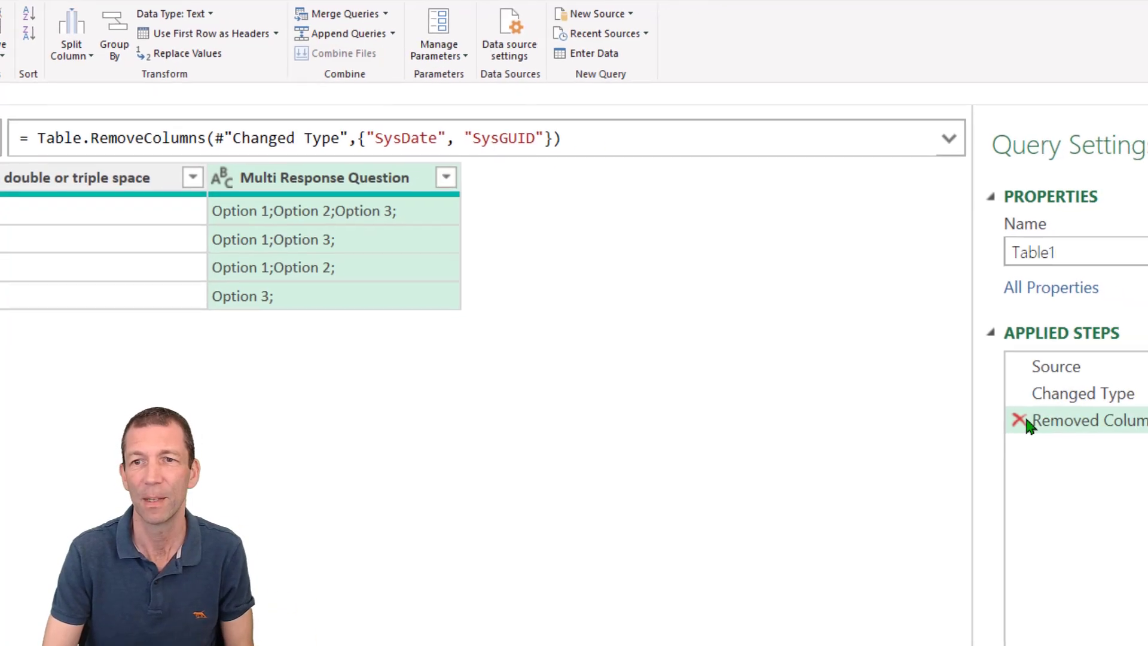
Delete the Removed Columns and Changed Type steps and add a Custom1 step reading = Source
left_click(1023, 421)
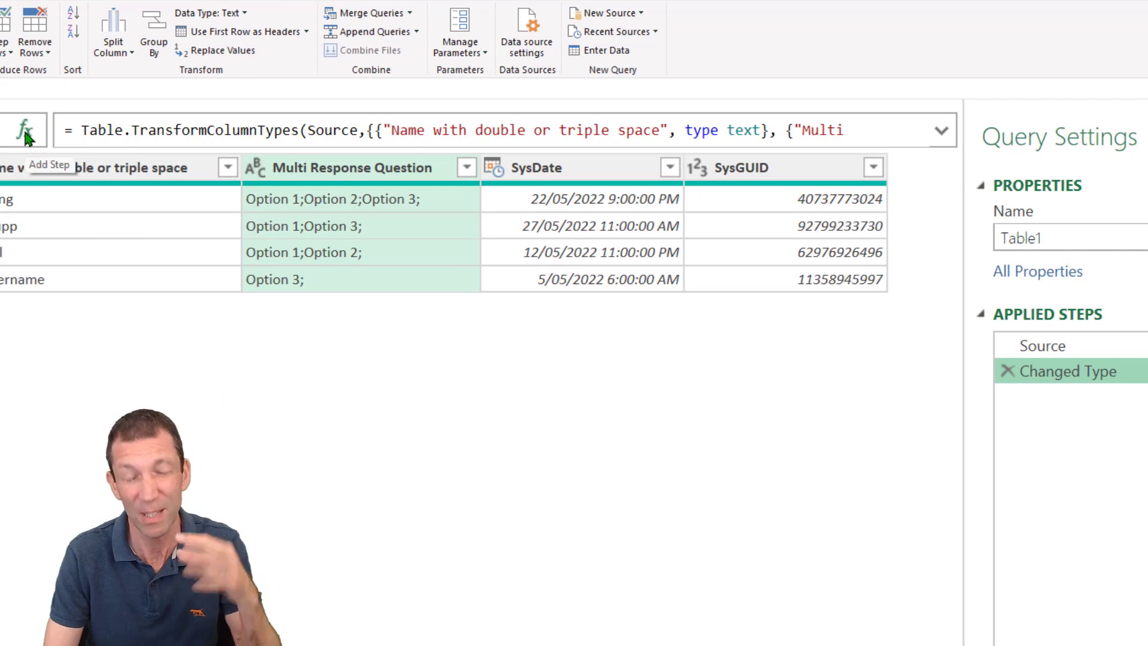
left_click(25, 136)
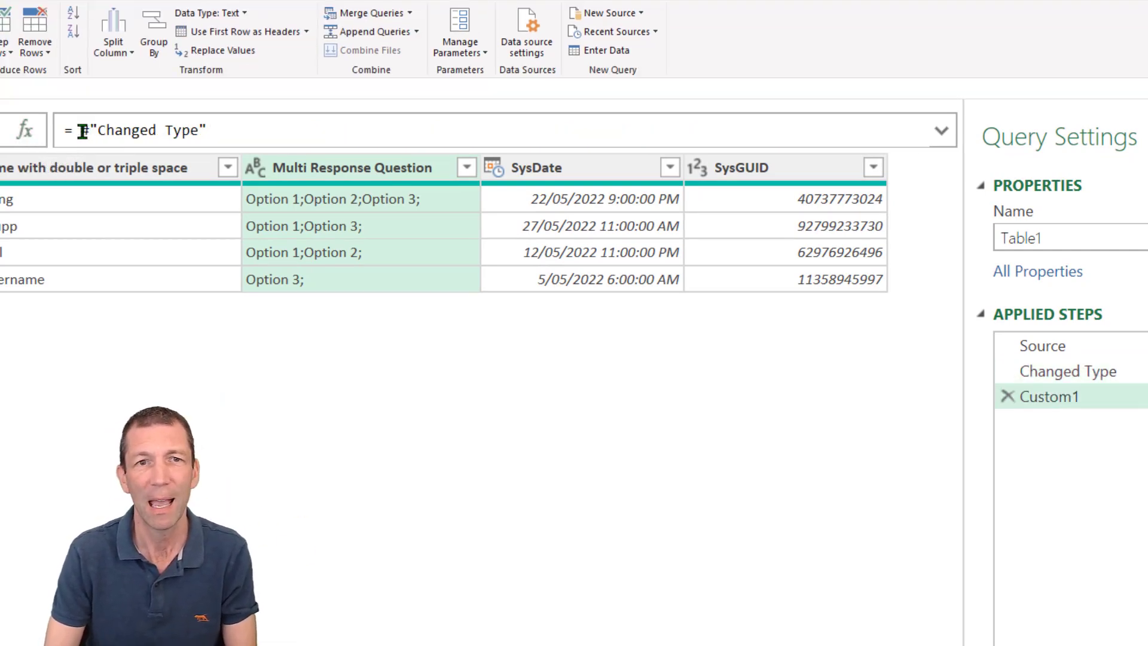
left_click(1008, 398)
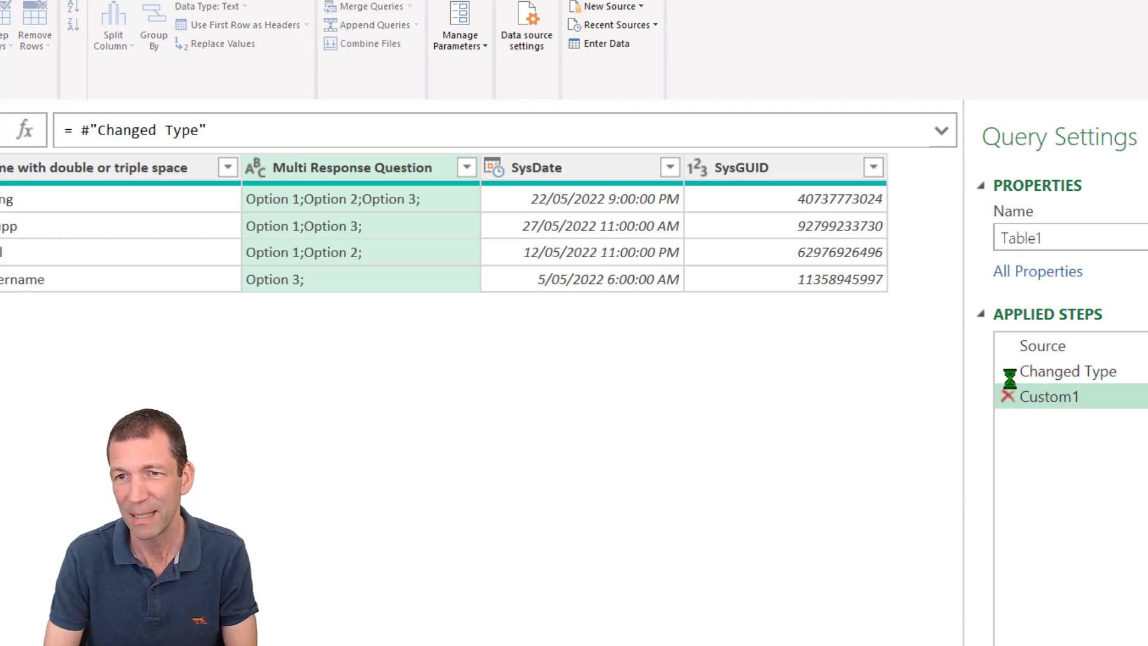
left_click(1008, 371)
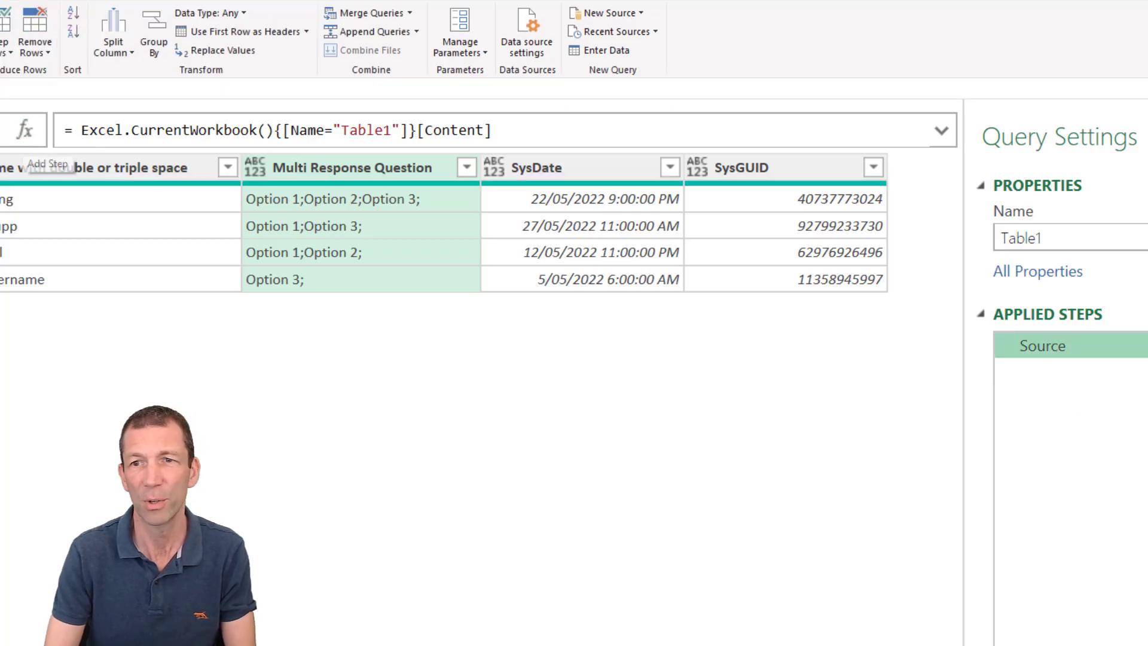
left_click(27, 136)
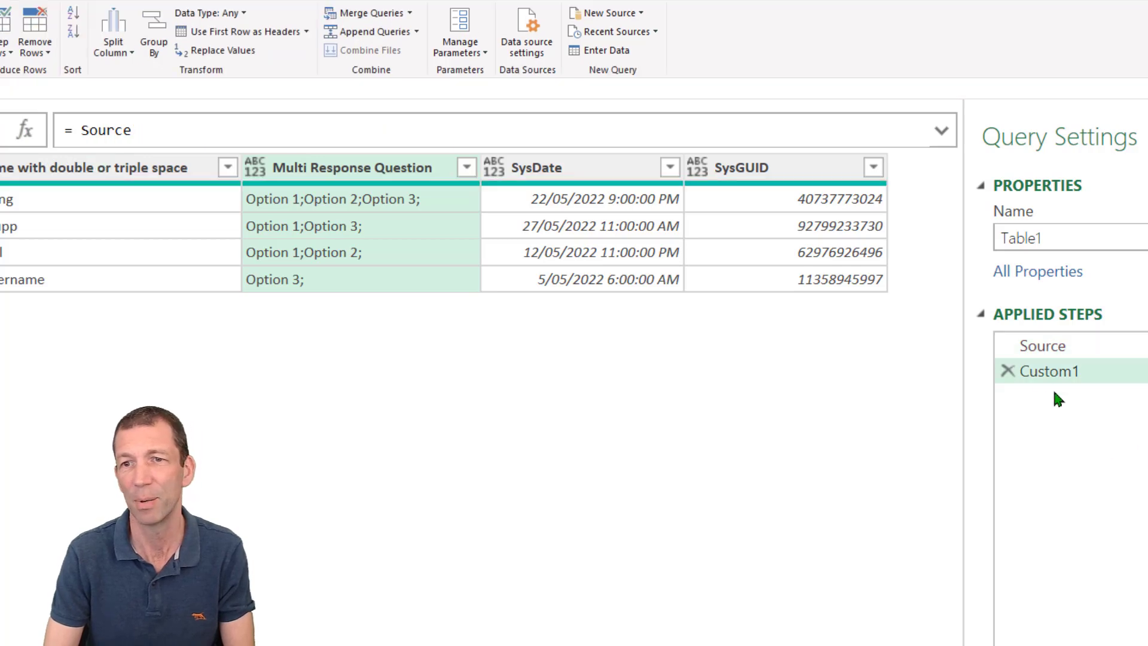
left_click(76, 133)
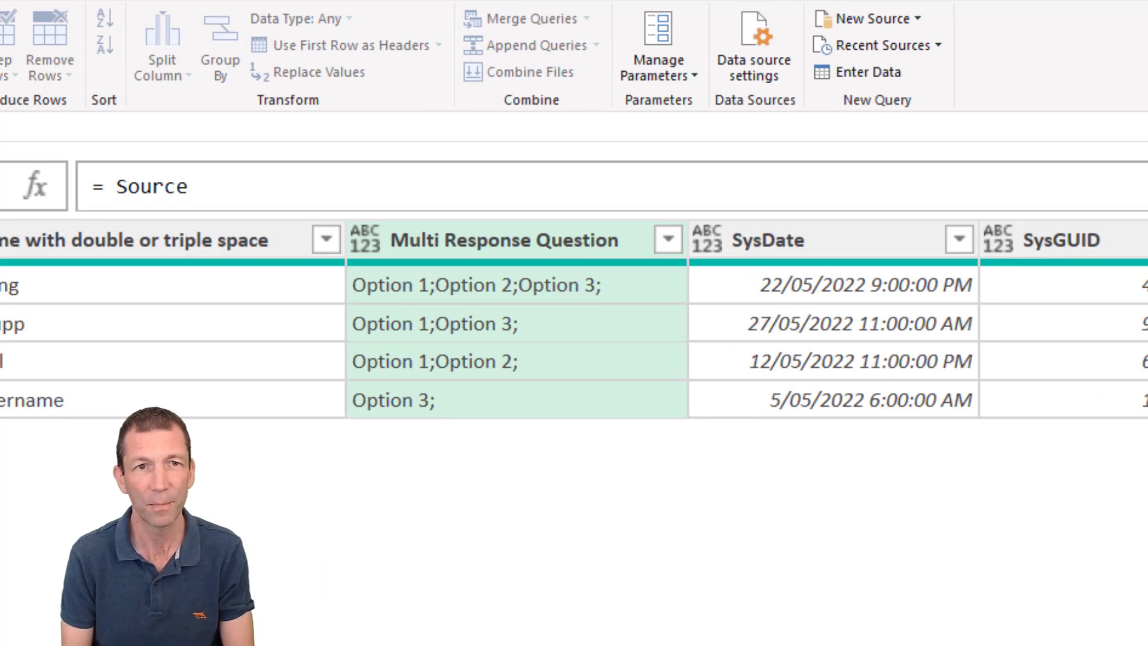
Insert Table.ColumnNames at the start of Custom1's formula via autocomplete
type("tb")
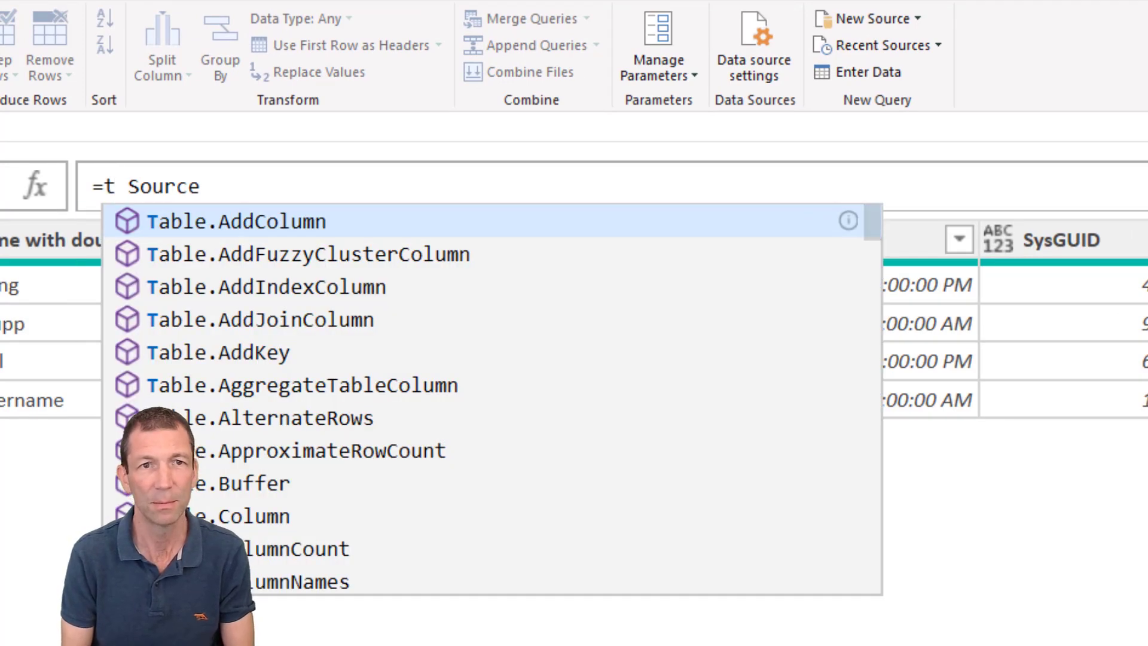
key("BackSpace")
type("v")
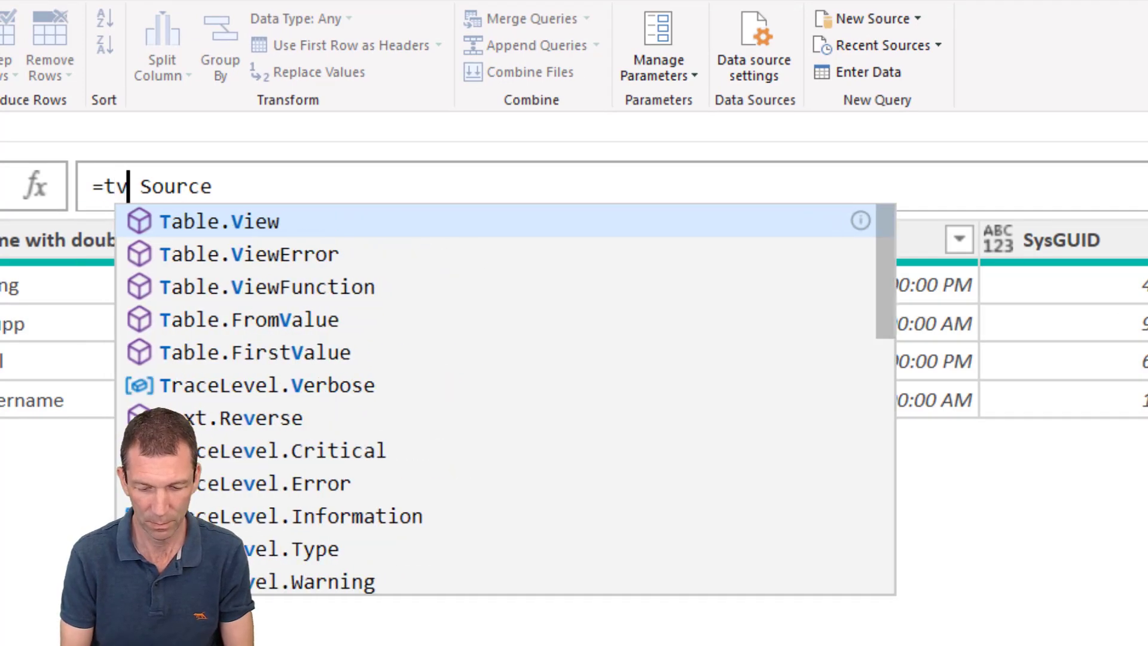
key("BackSpace")
type("cn")
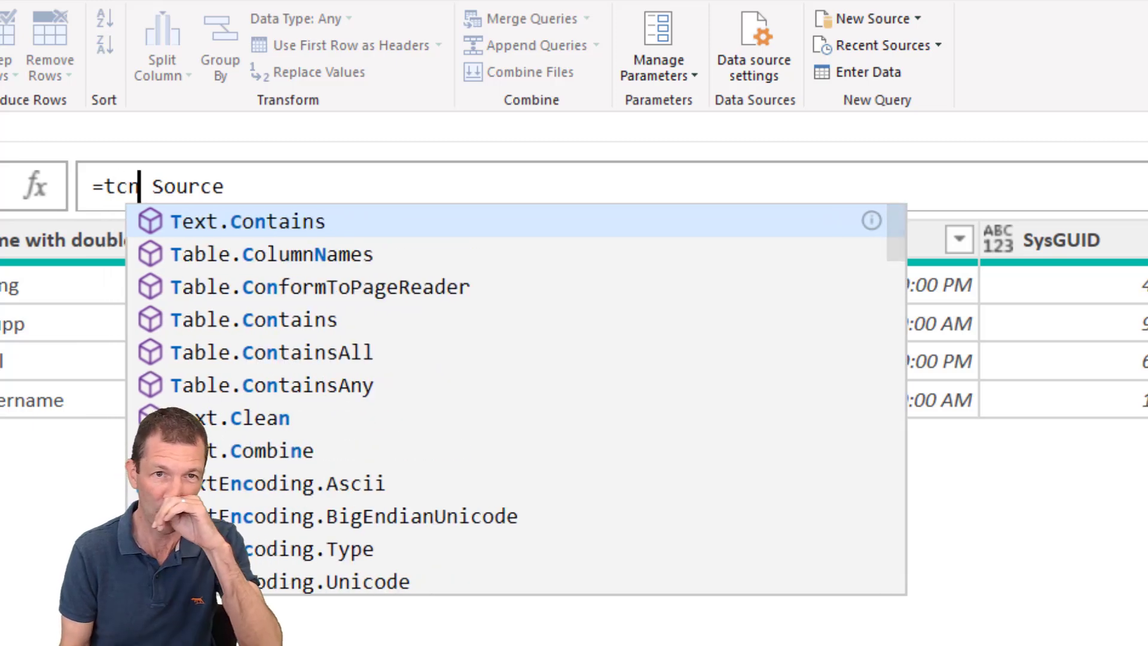
key("Down")
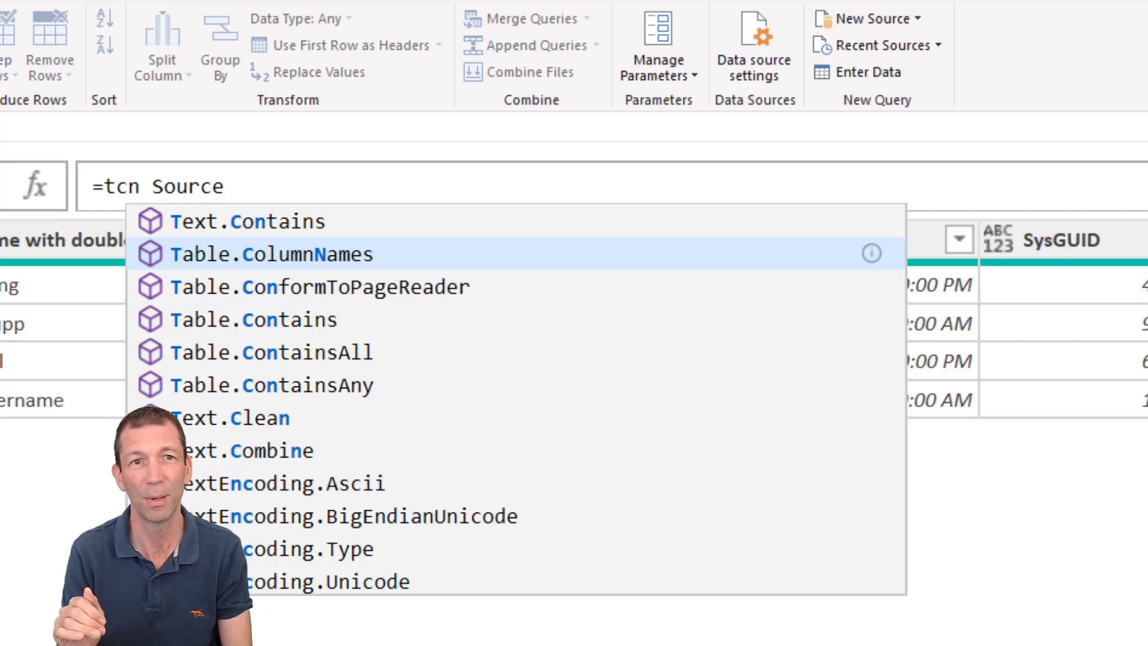
key("Tab")
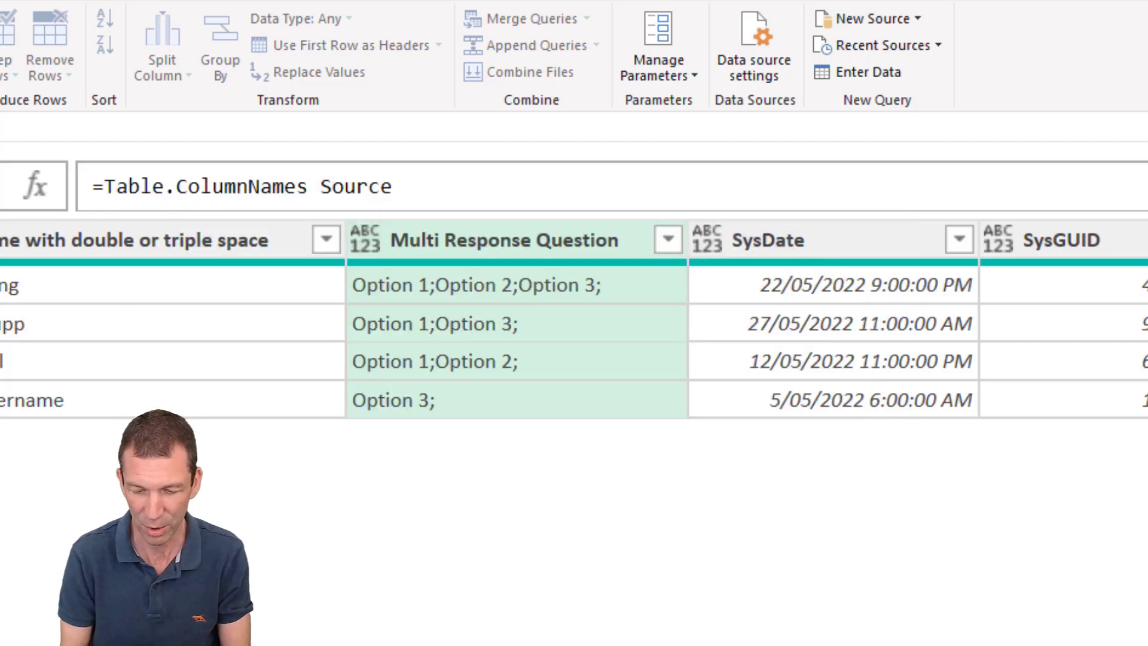
Wrap Source in brackets and commit = Table.ColumnNames (Source)
key("Right")
key("shift+End")
type("(")
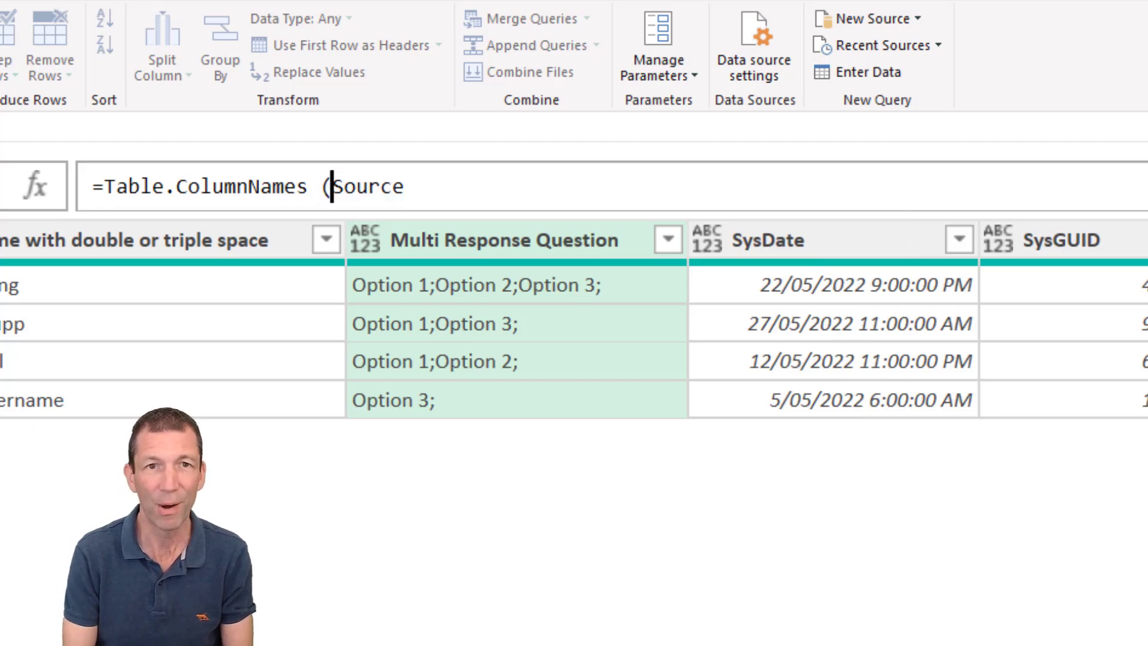
key("Right")
key("Right")
key("Right")
key("Right")
key("Right")
key("Right")
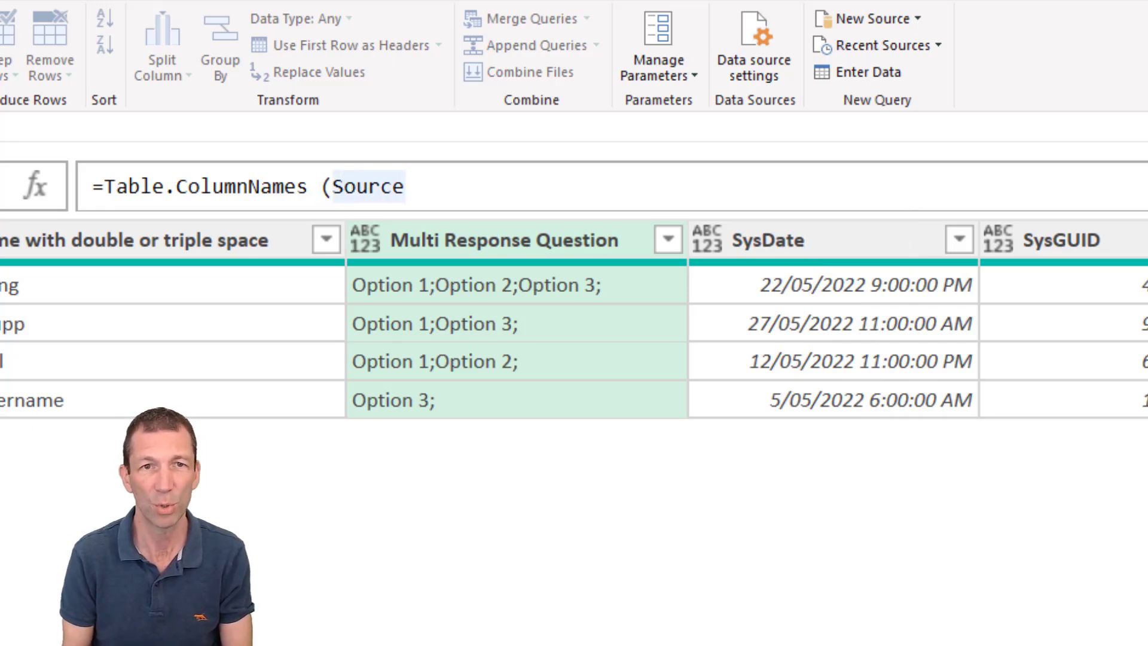
type(")")
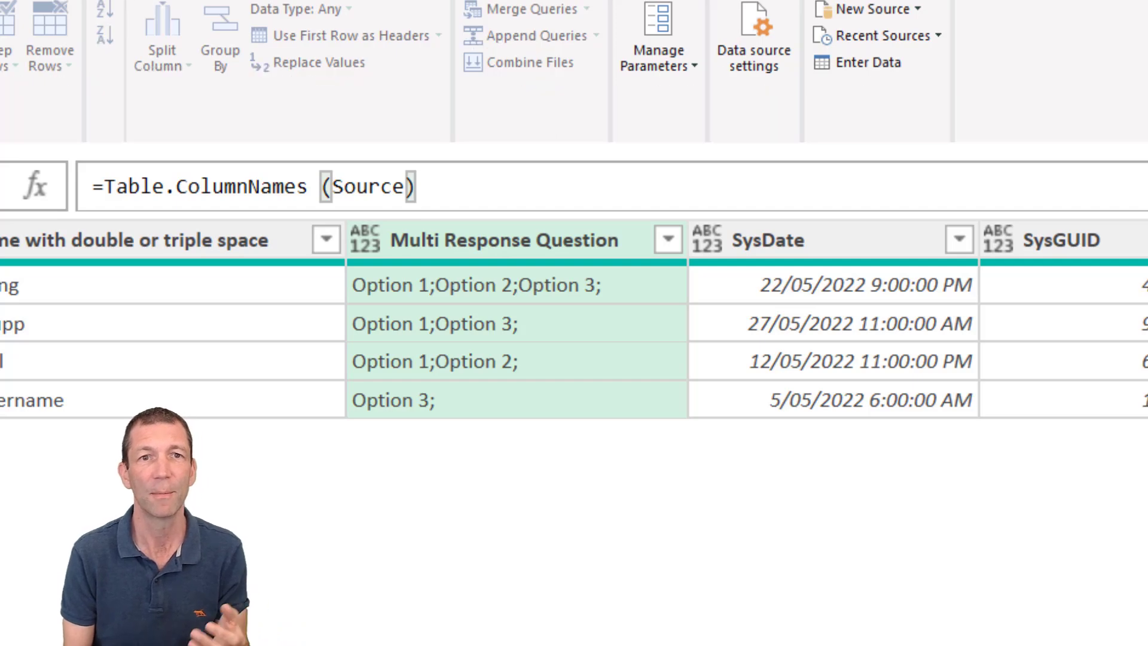
key("Return")
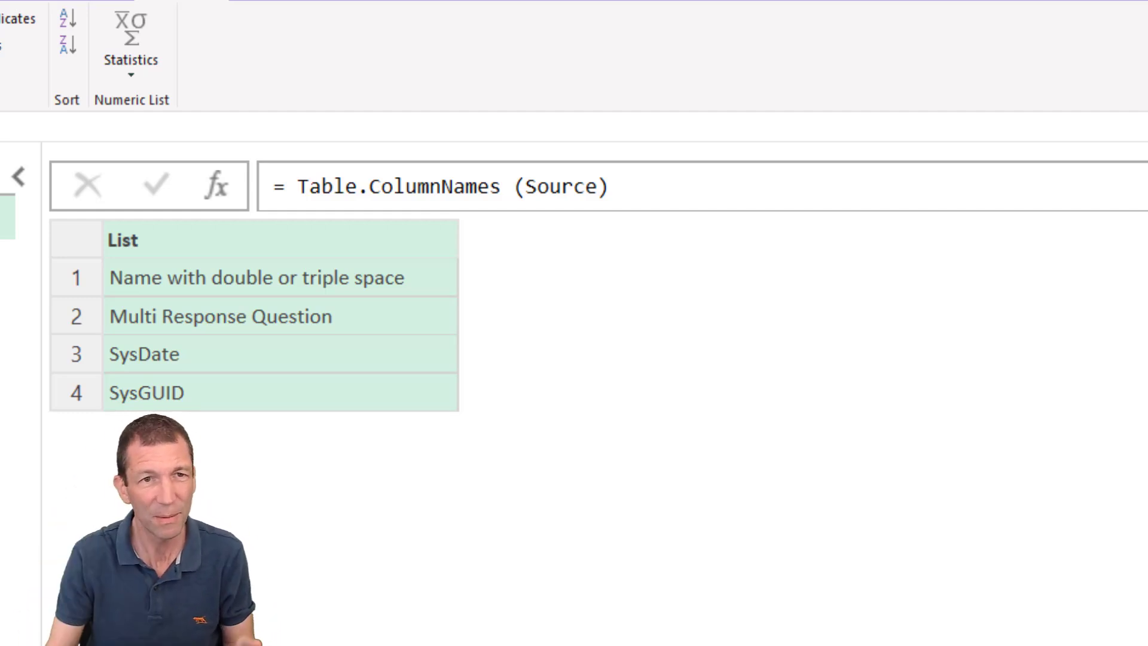
left_click(297, 187)
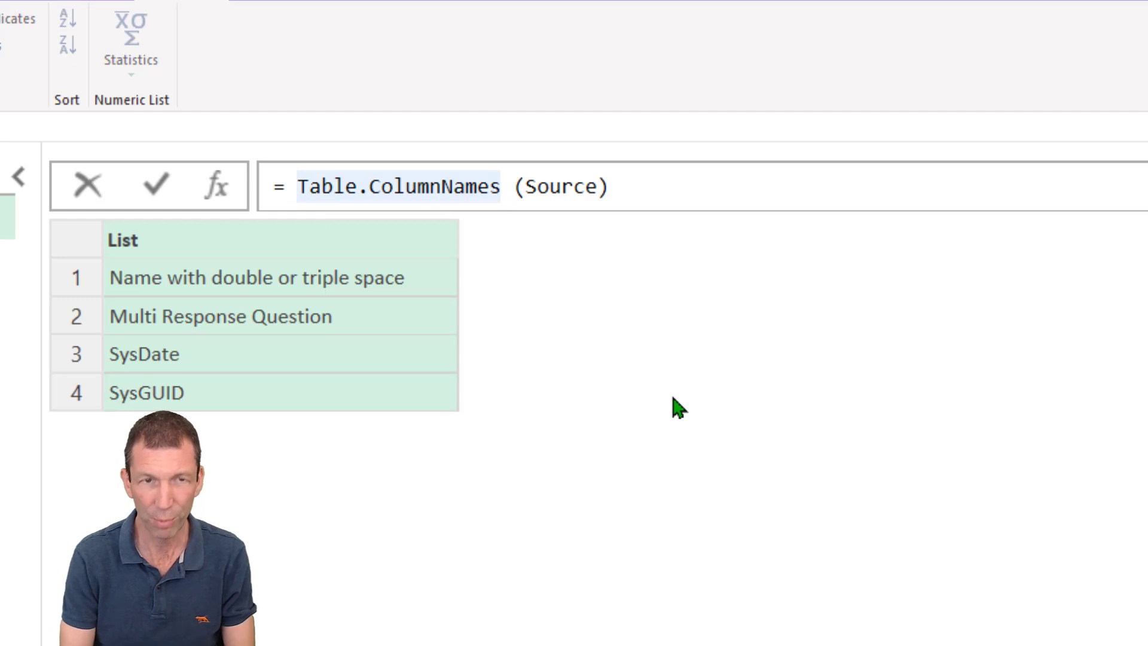
type("(")
key("Left")
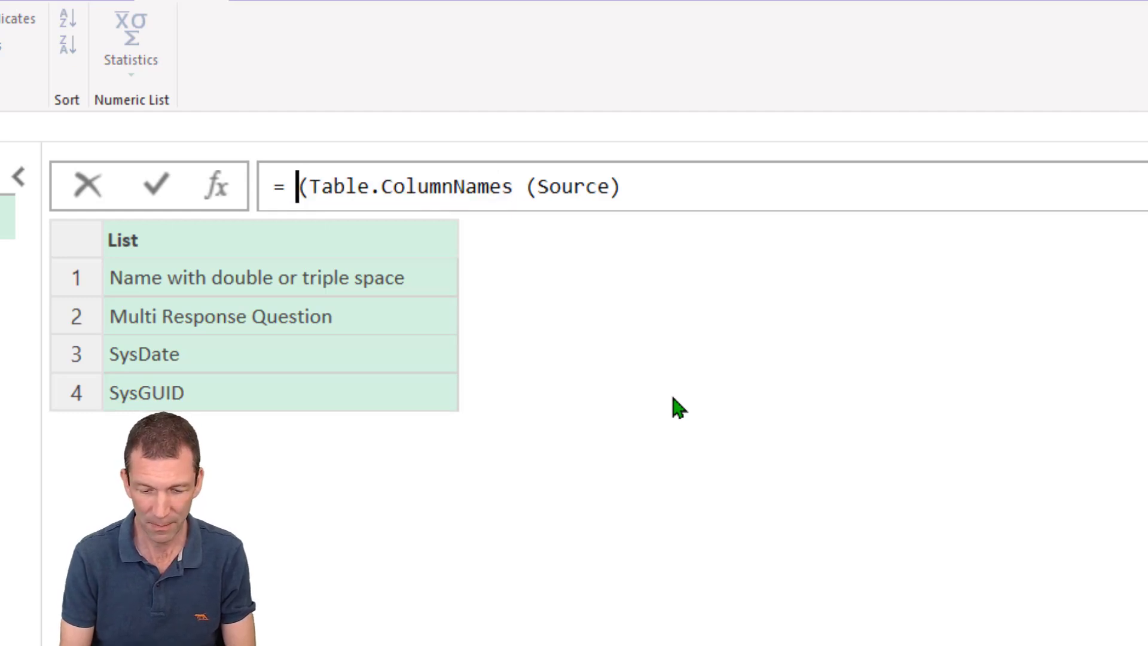
type("listf")
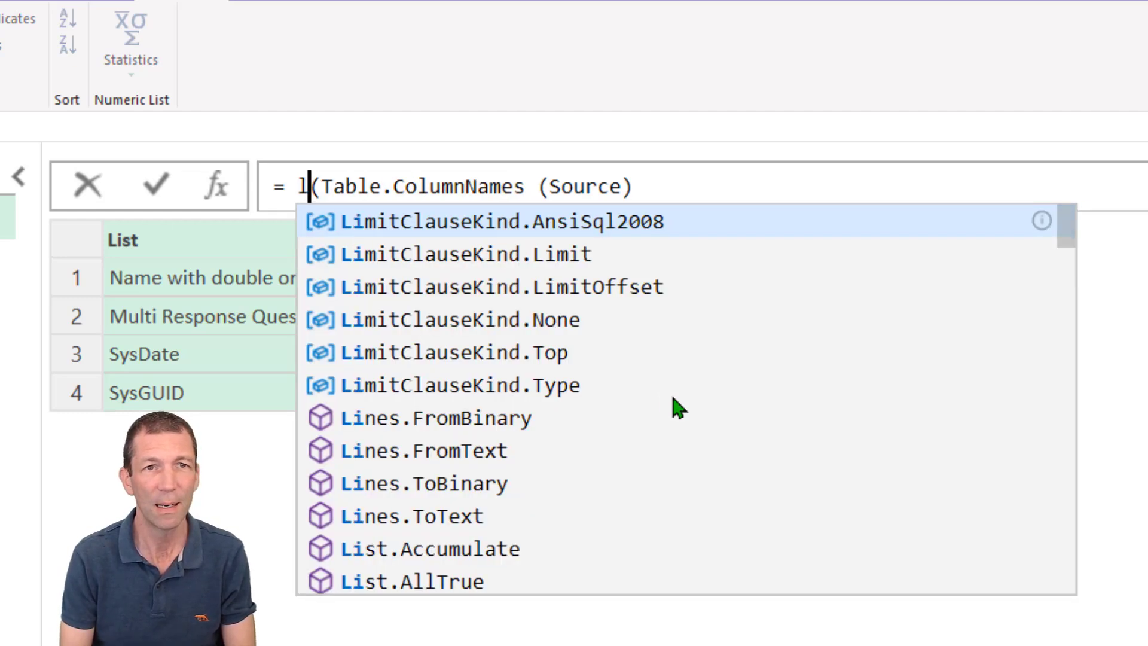
type("in")
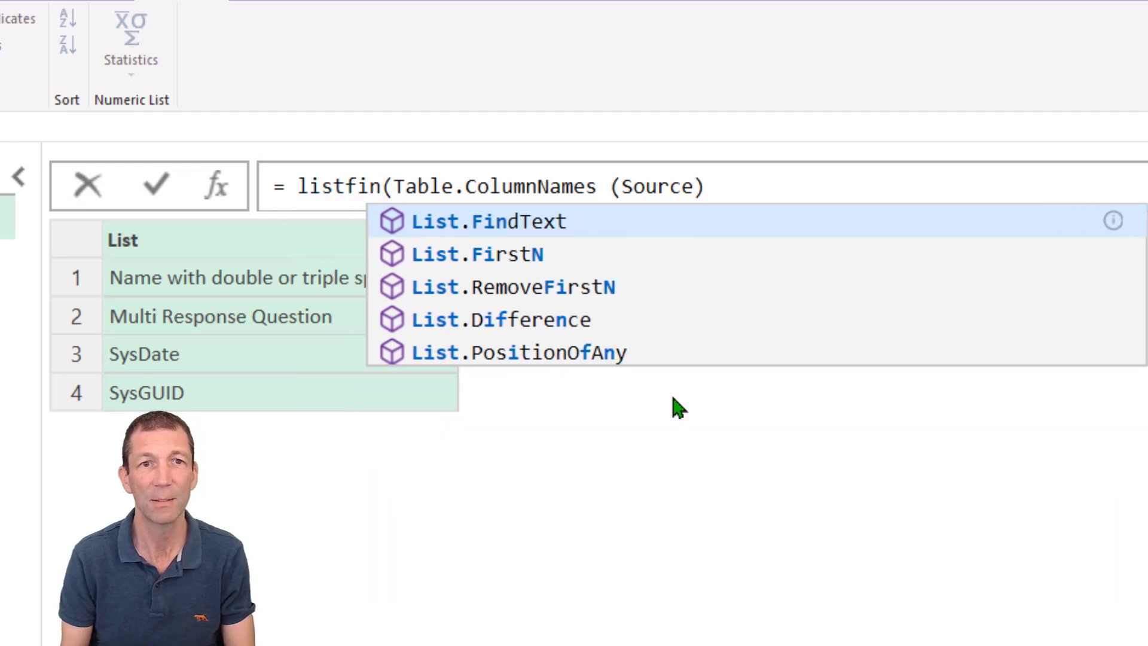
key("Tab")
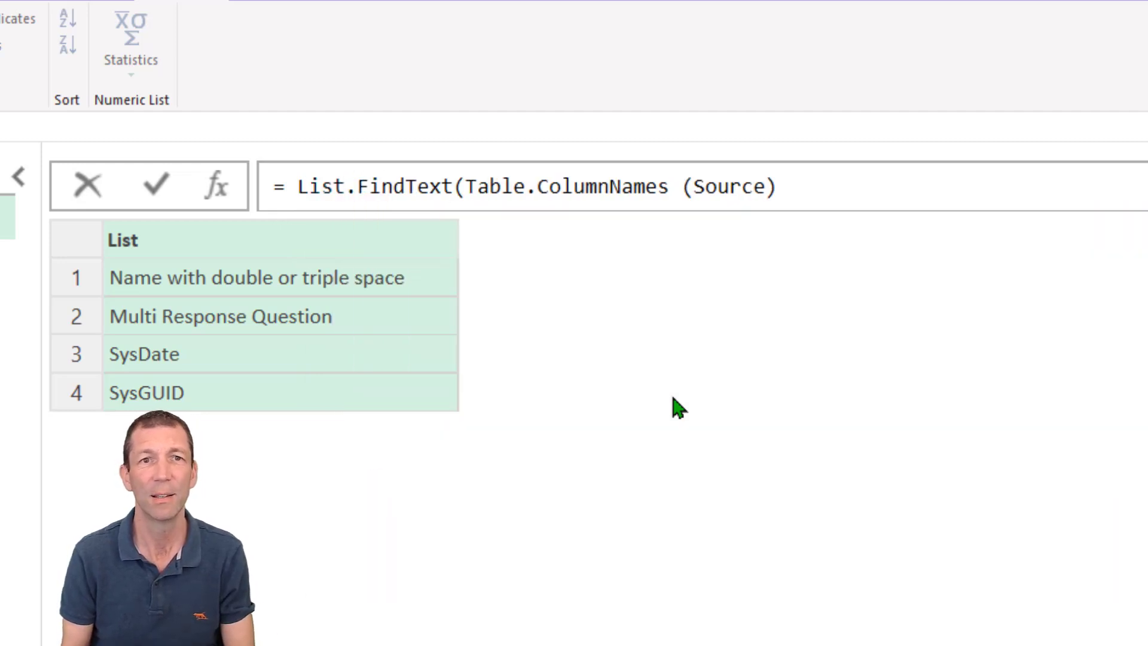
left_click(962, 191)
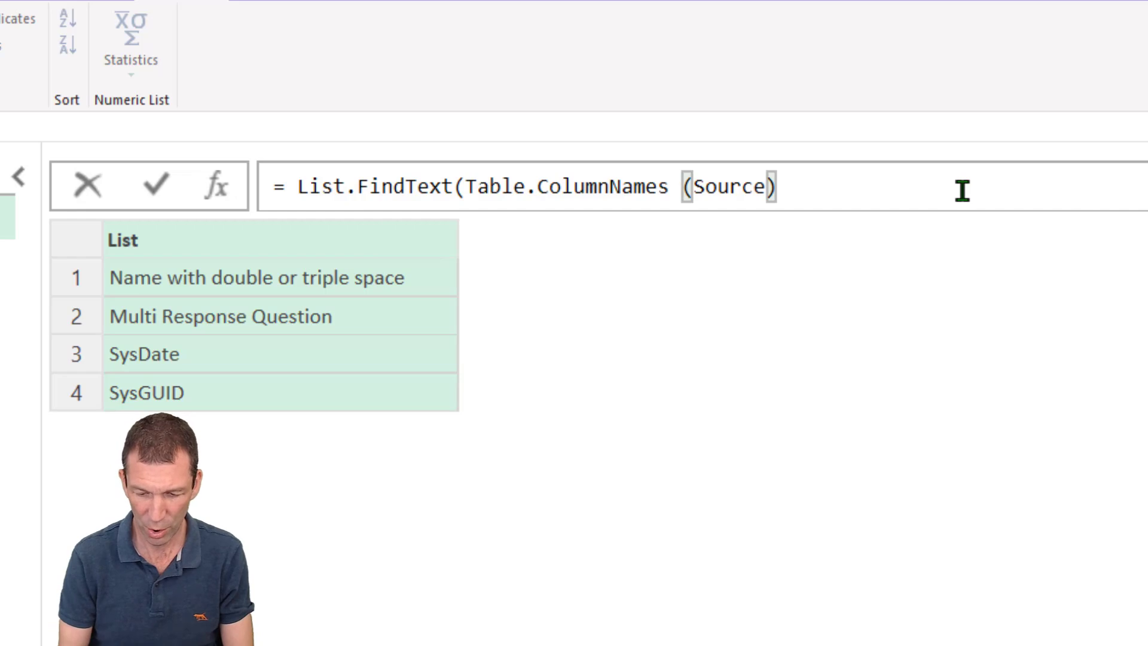
type(", \"")
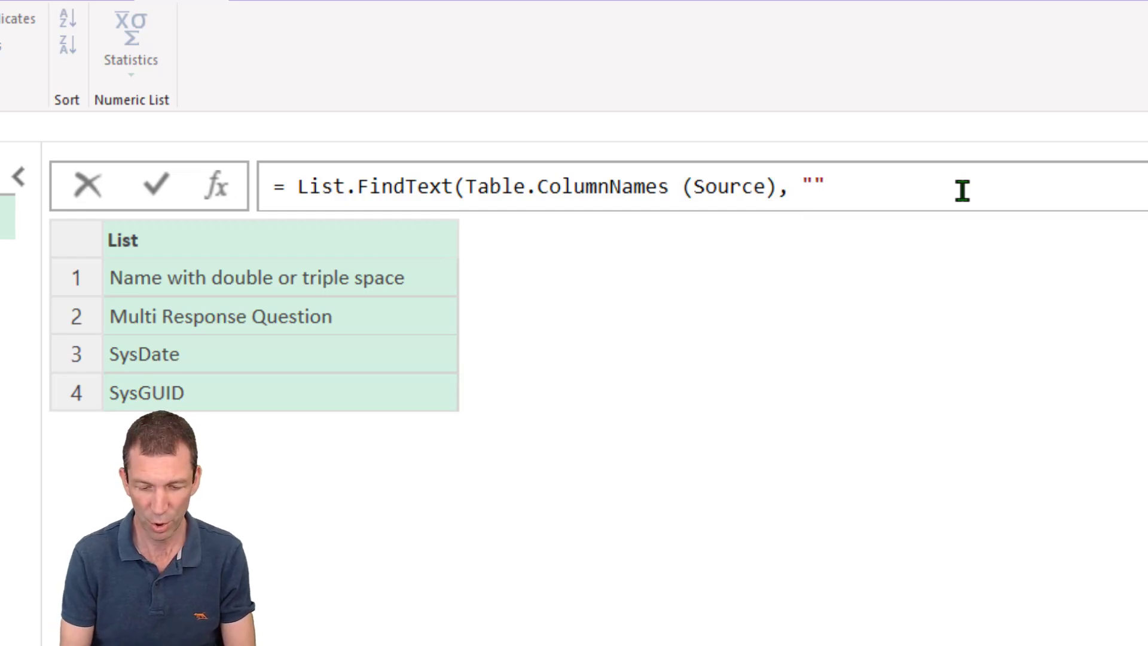
type("Sys\")")
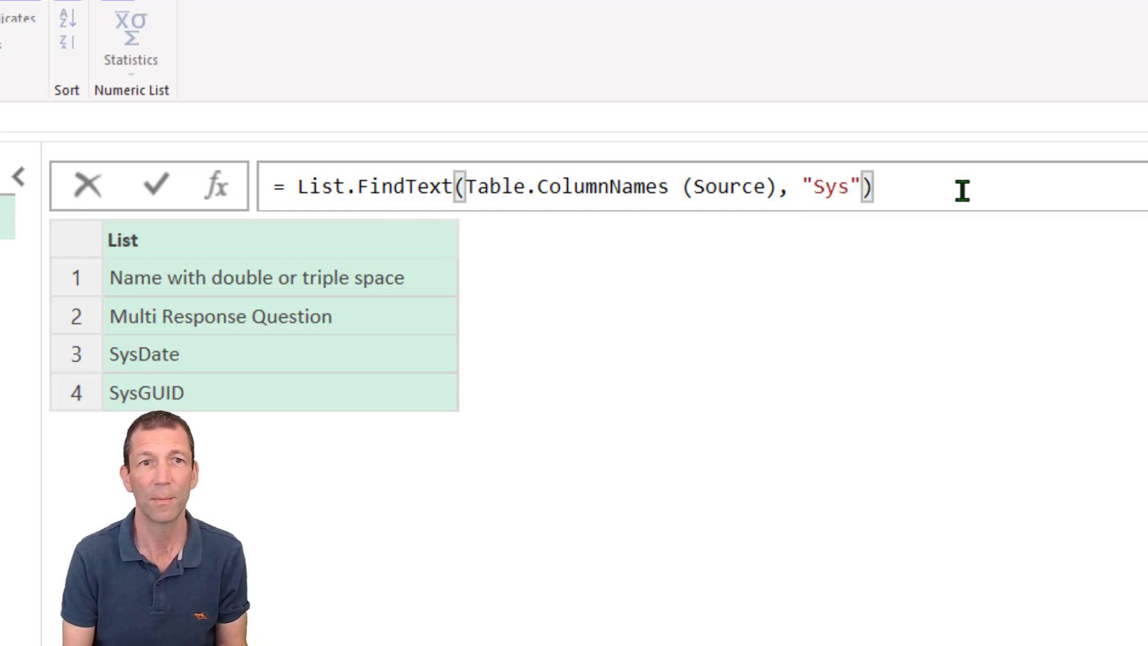
key("Return")
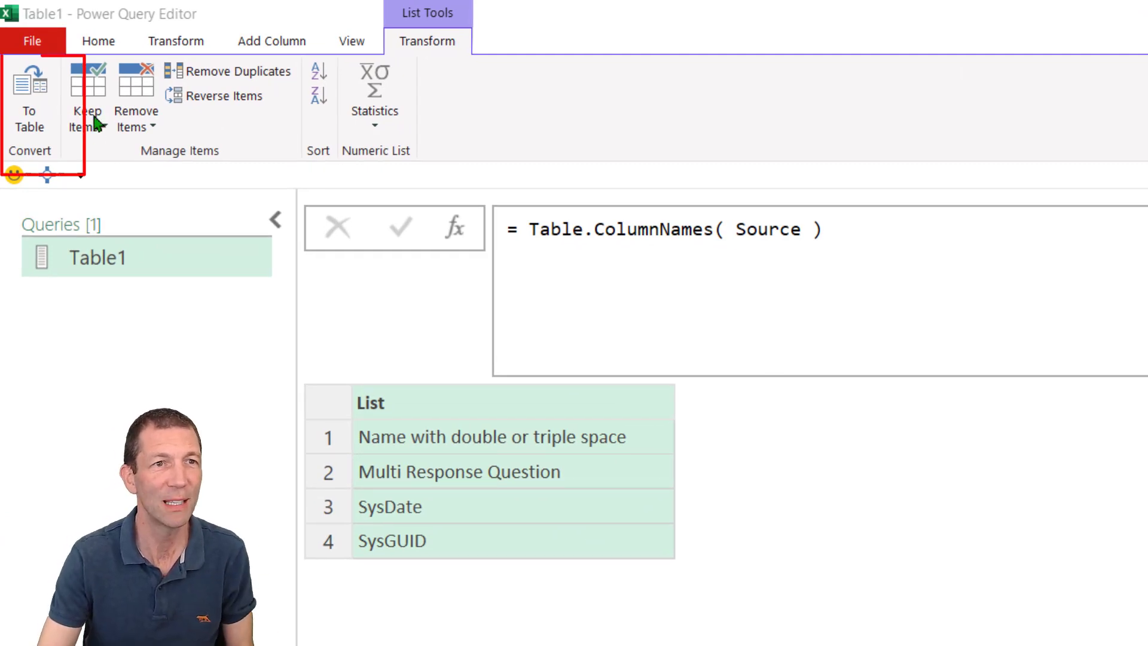
Convert the name list to a table and filter Column1 to values beginning with Sys
left_click(42, 93)
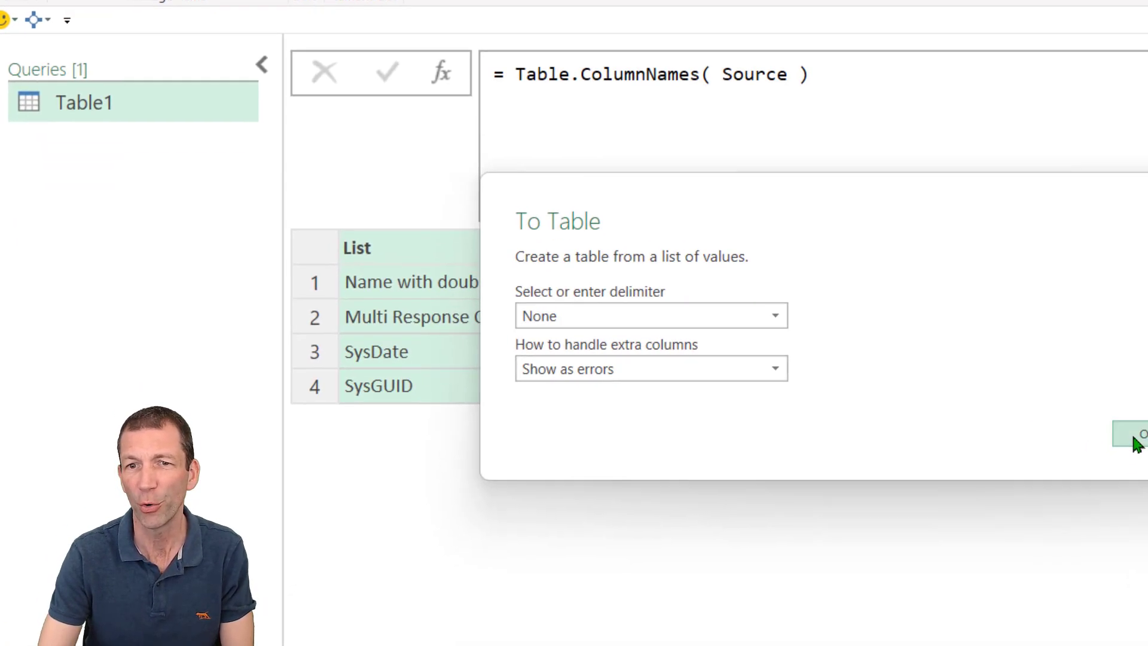
left_click(1139, 588)
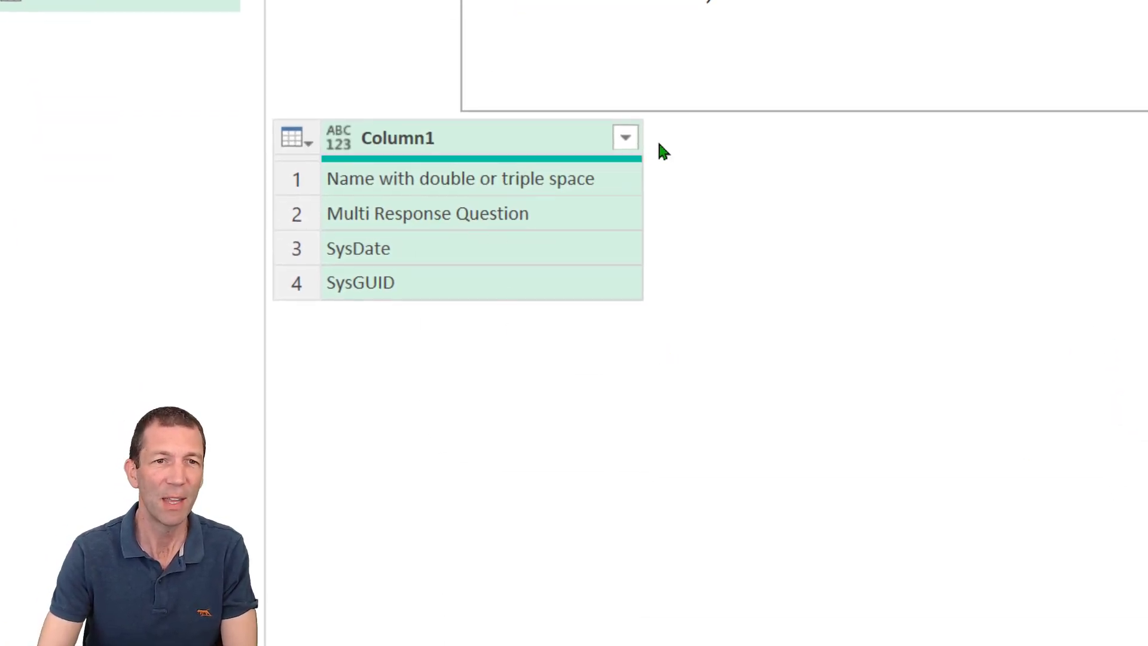
left_click(625, 138)
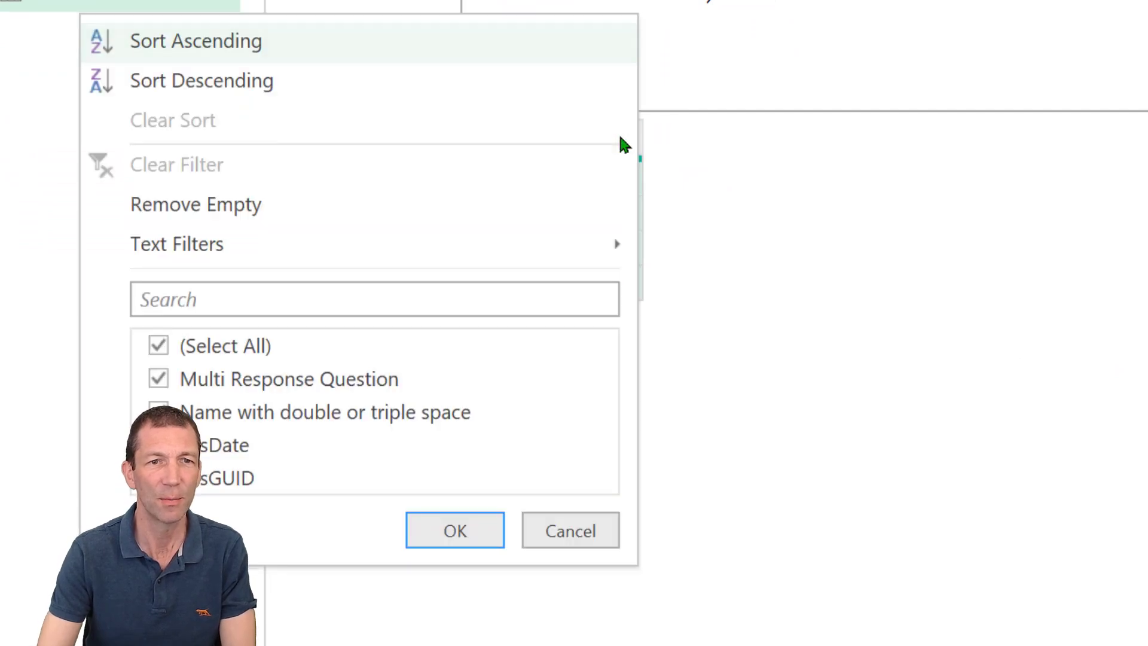
mouse_move(533, 244)
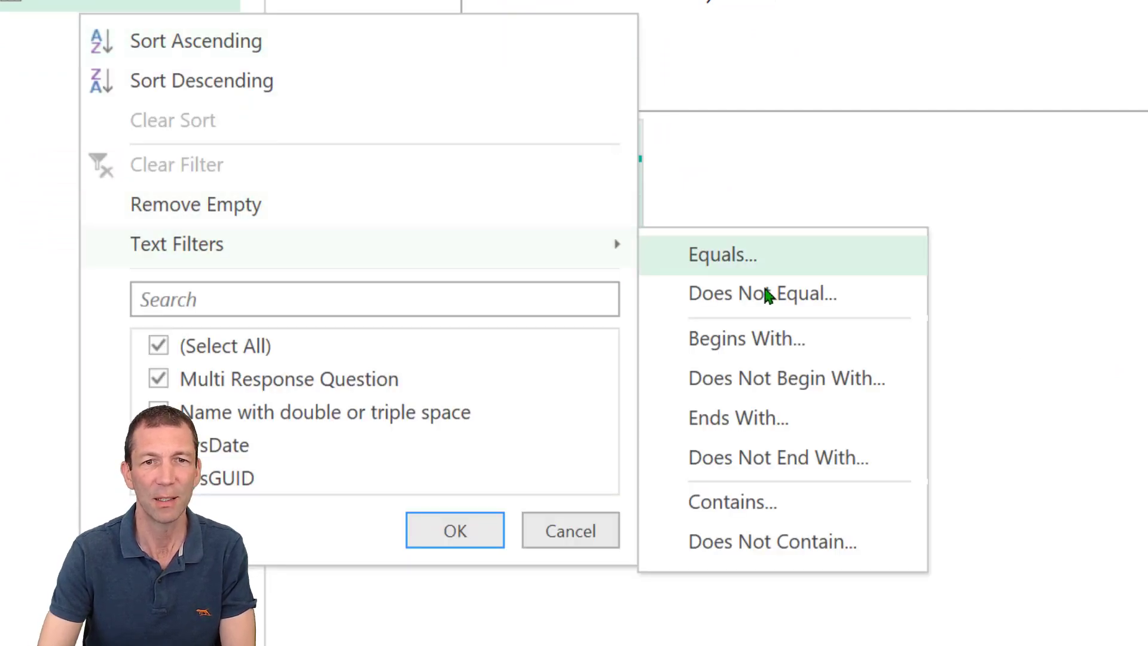
left_click(763, 338)
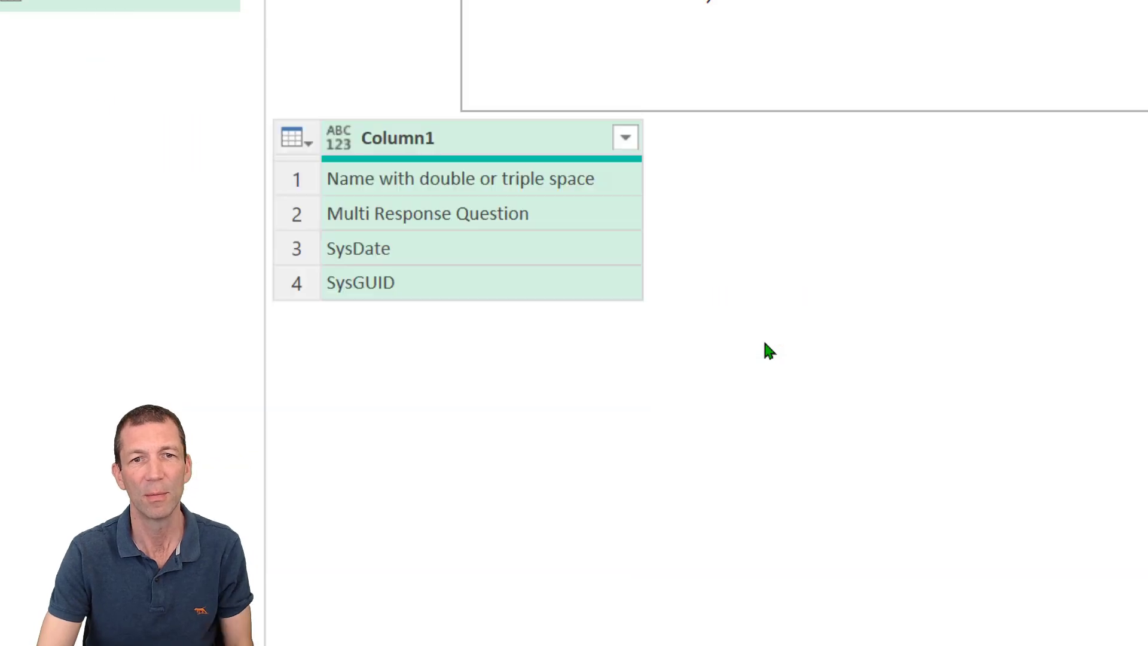
left_click(774, 230)
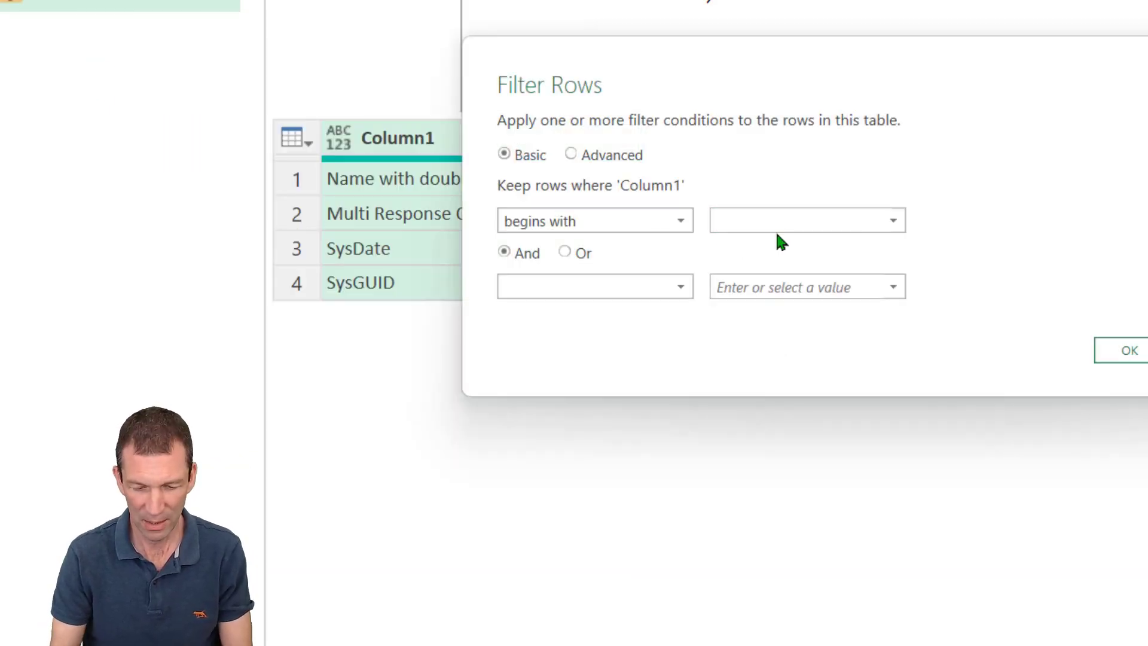
type("Sys")
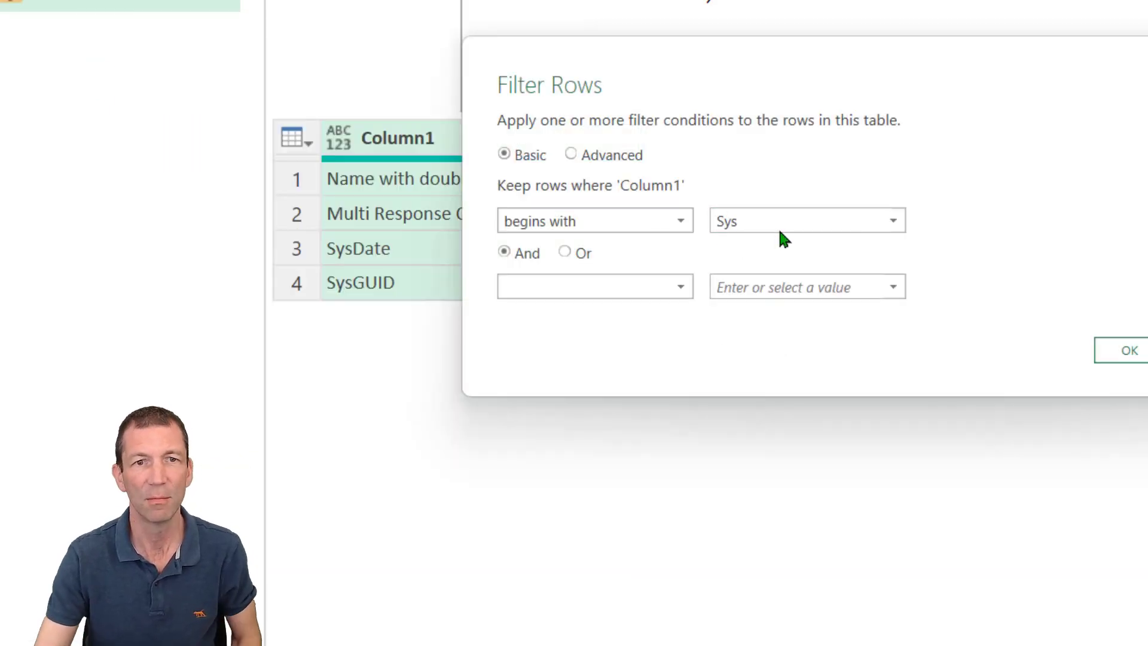
left_click(613, 157)
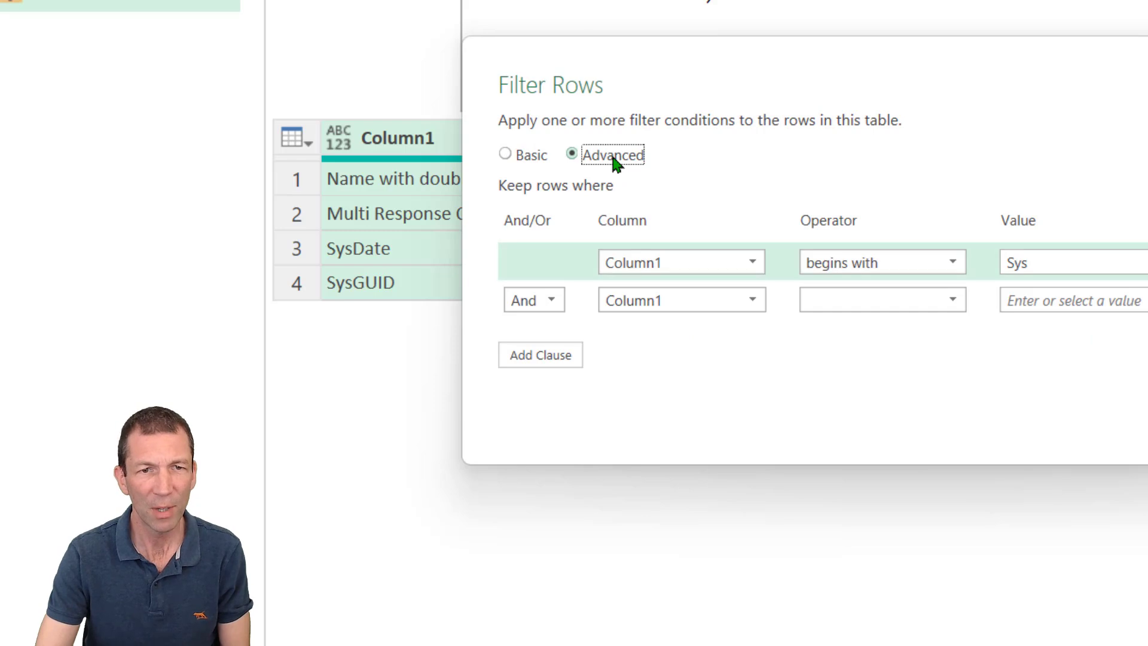
left_click(530, 155)
left_click(1130, 351)
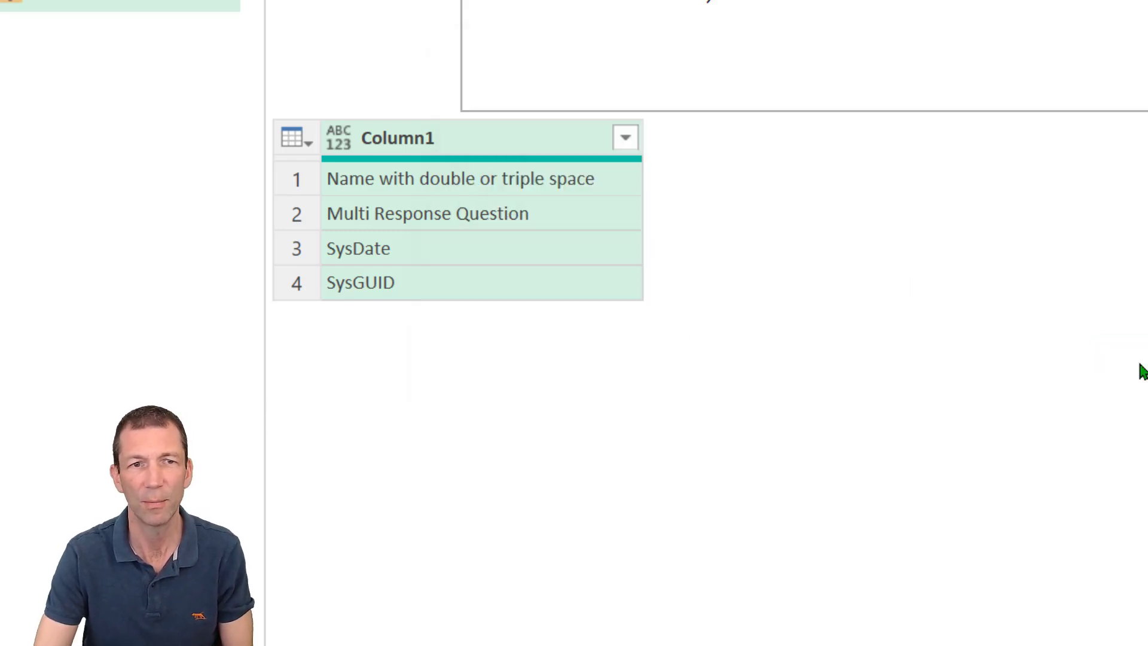
Remove the Column1, Filtered Rows and Converted to Table steps, back to the four-name list
right_click(414, 147)
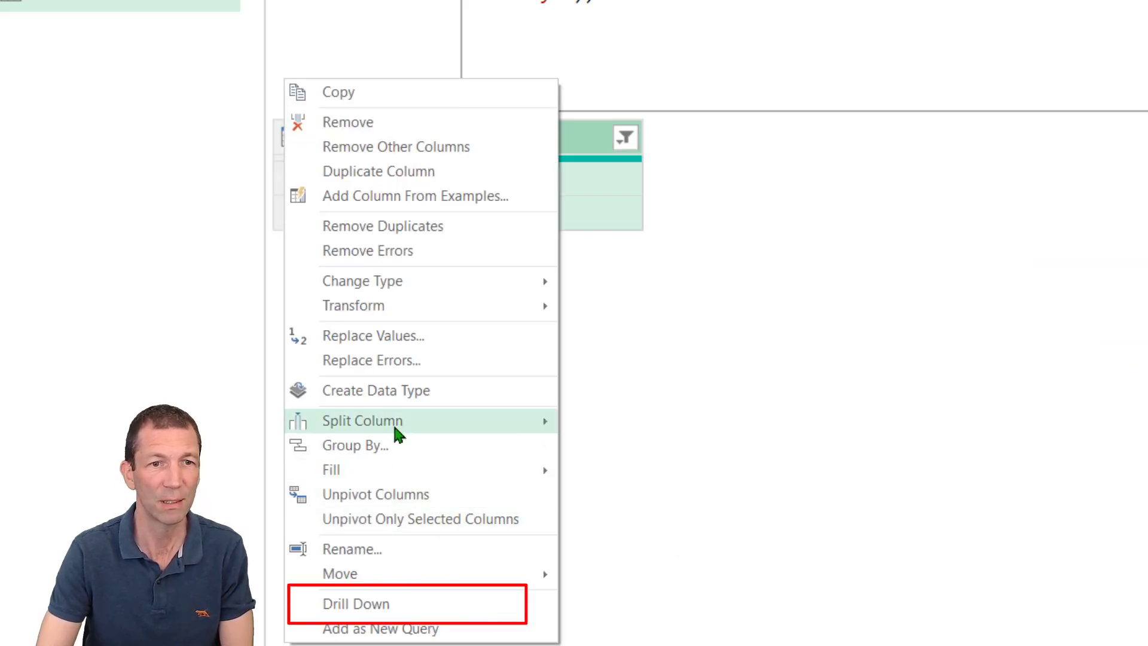
left_click(389, 605)
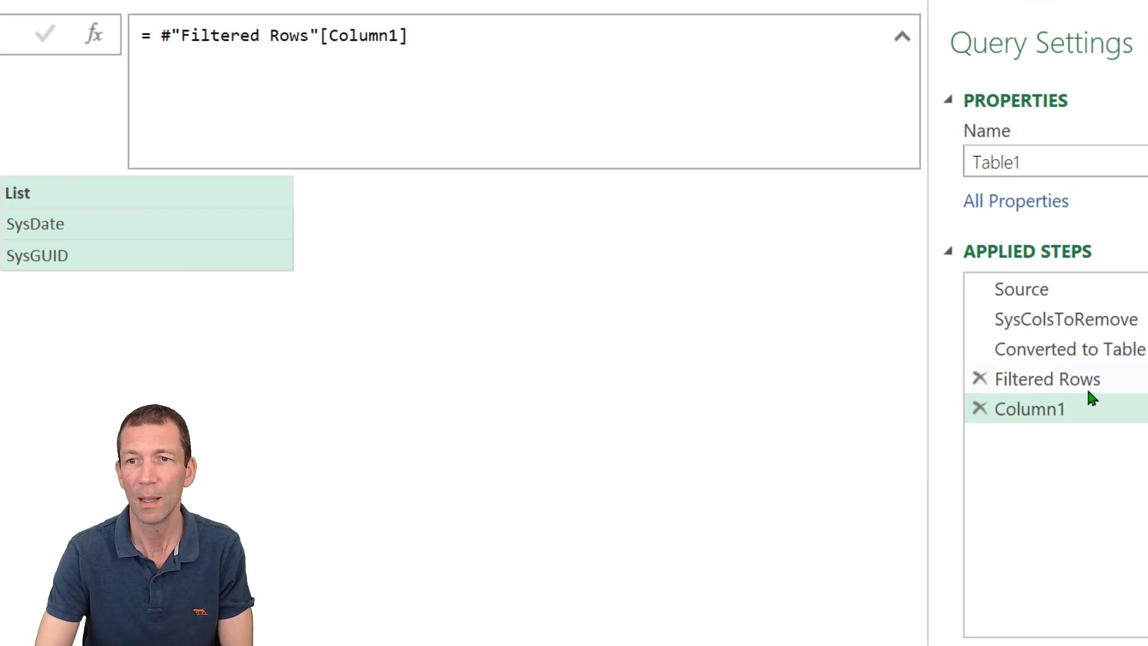
left_click(1090, 388)
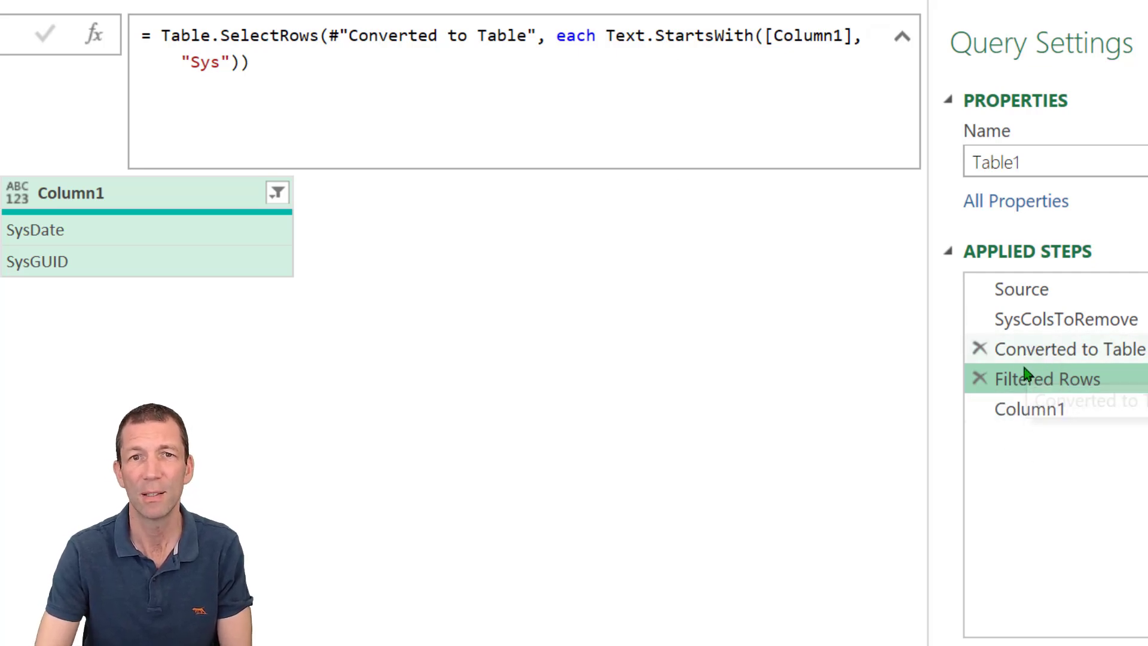
left_click(980, 409)
left_click(980, 379)
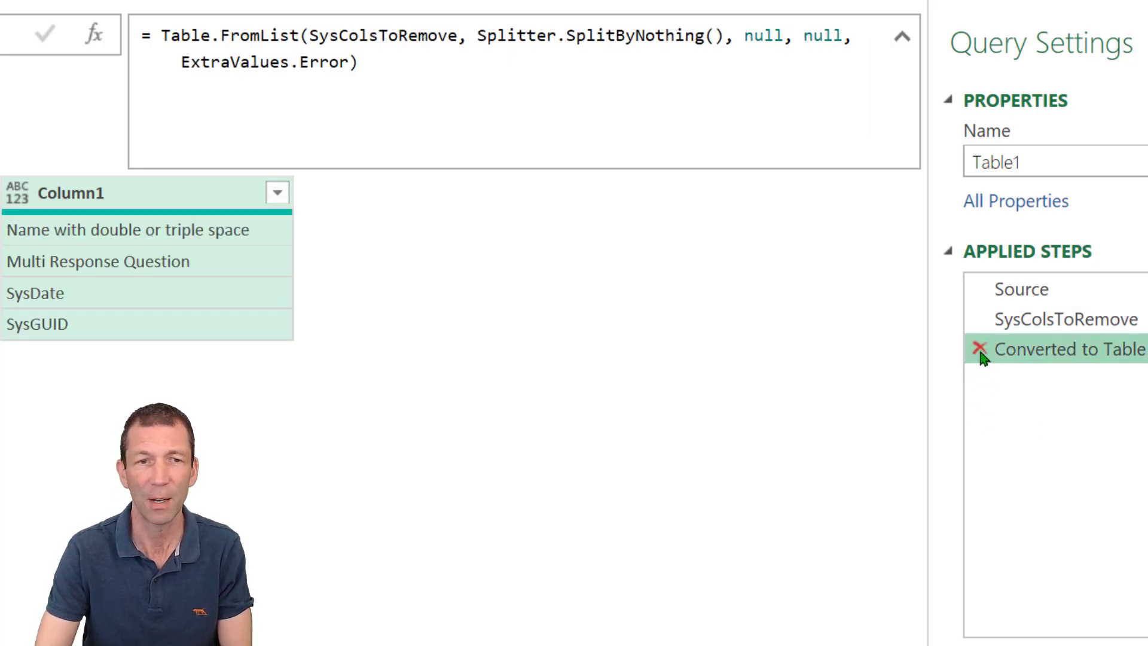
left_click(980, 351)
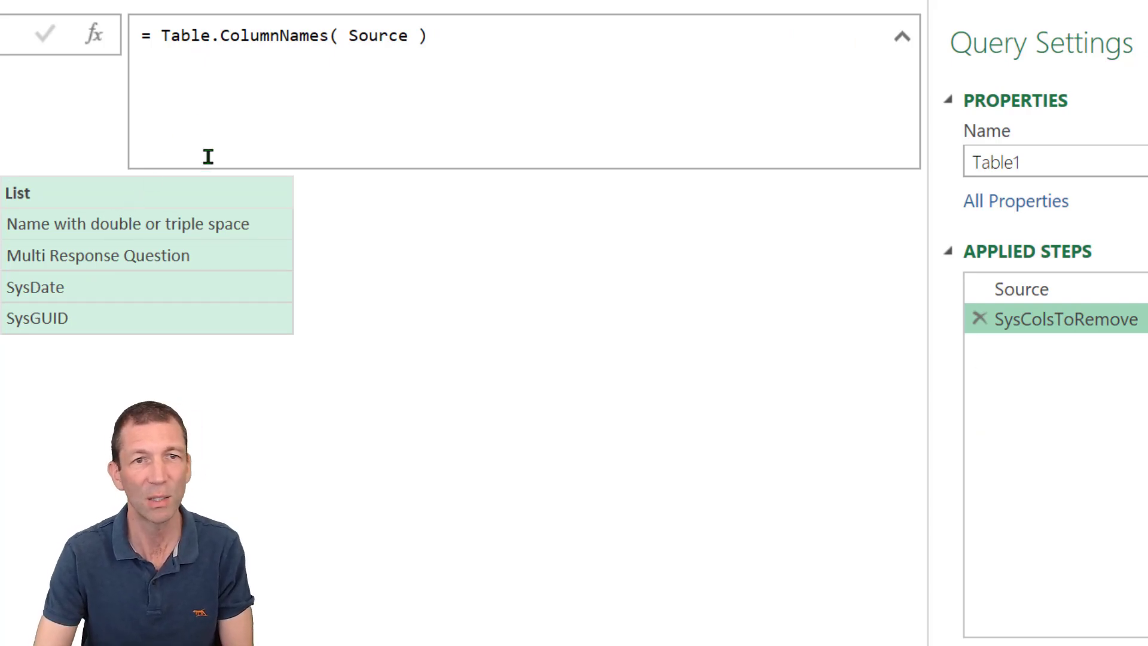
Wrap Table.ColumnNames(Source) in List.Select( at the start of the formula
left_click(158, 33)
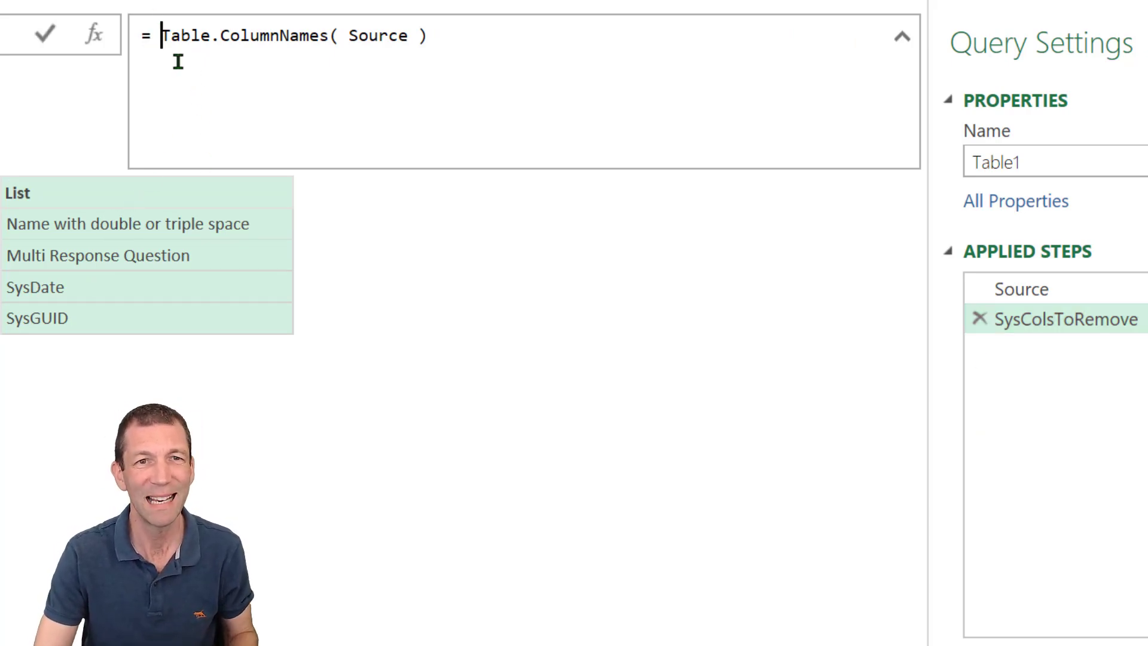
type("List")
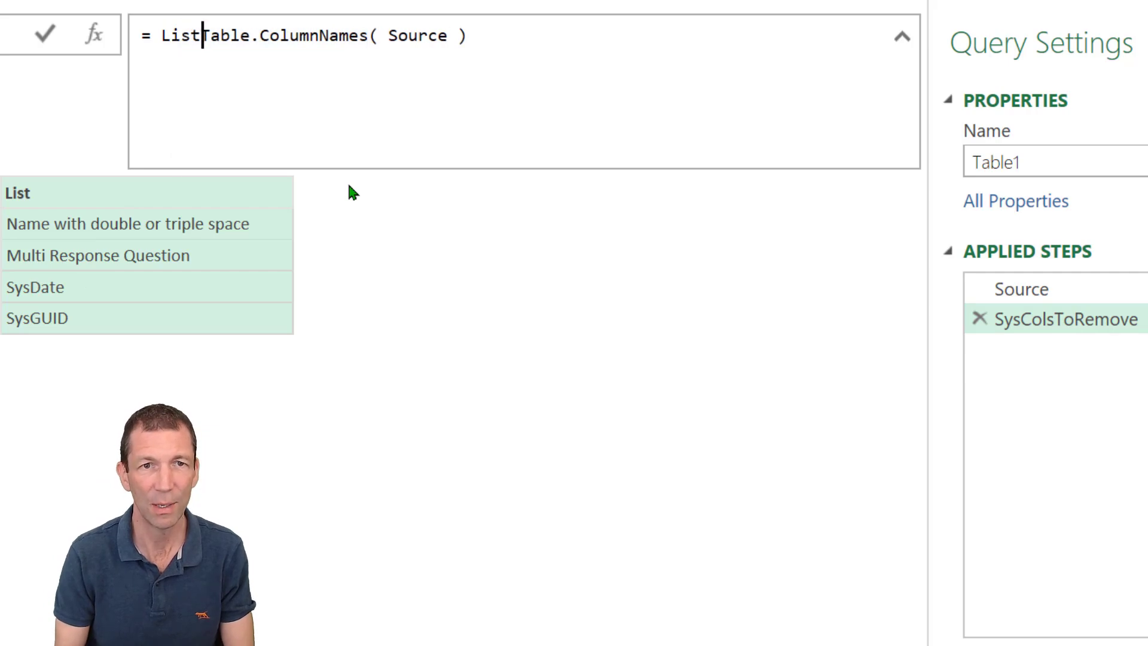
type(".")
key("BackSpace")
type("List")
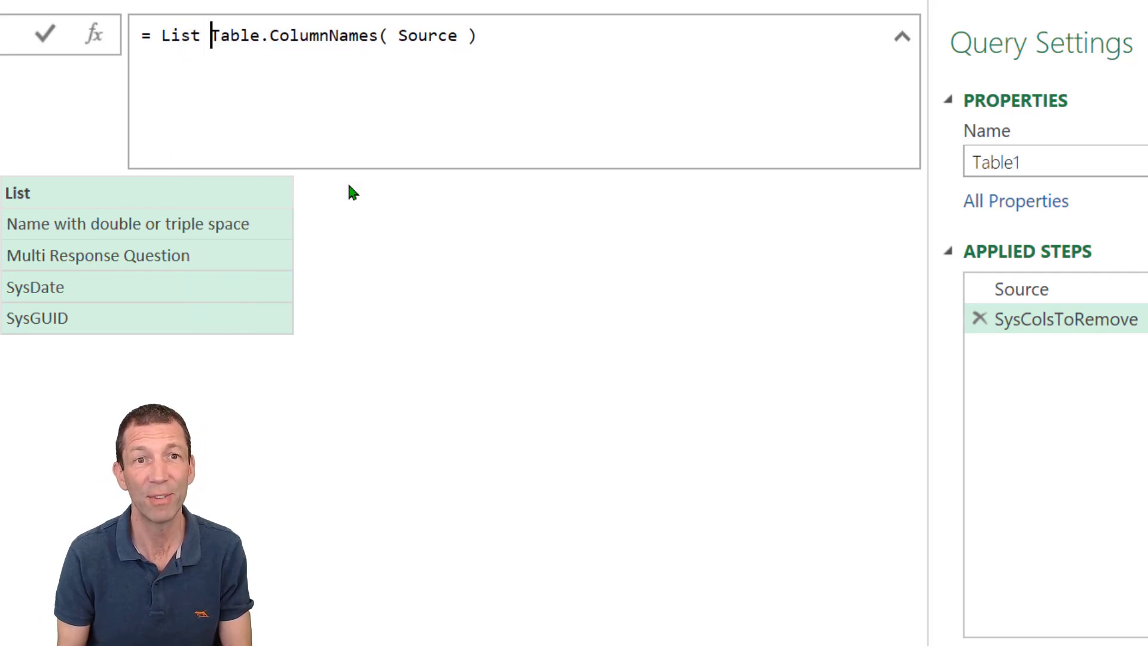
type(".S")
key("Tab")
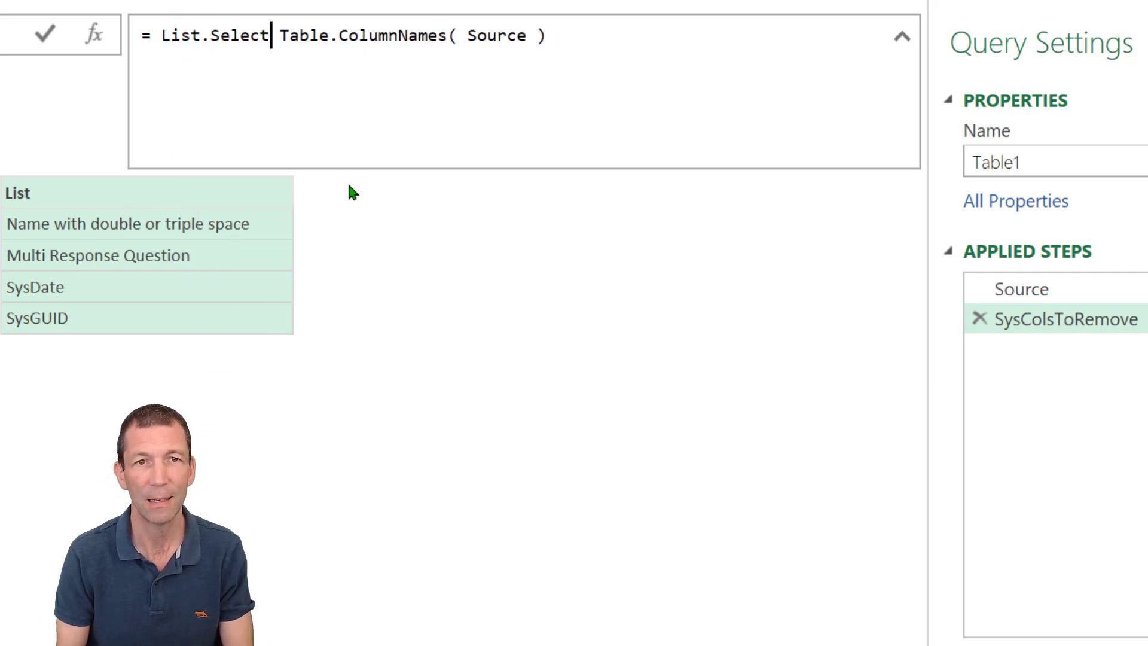
type("(")
key("Delete")
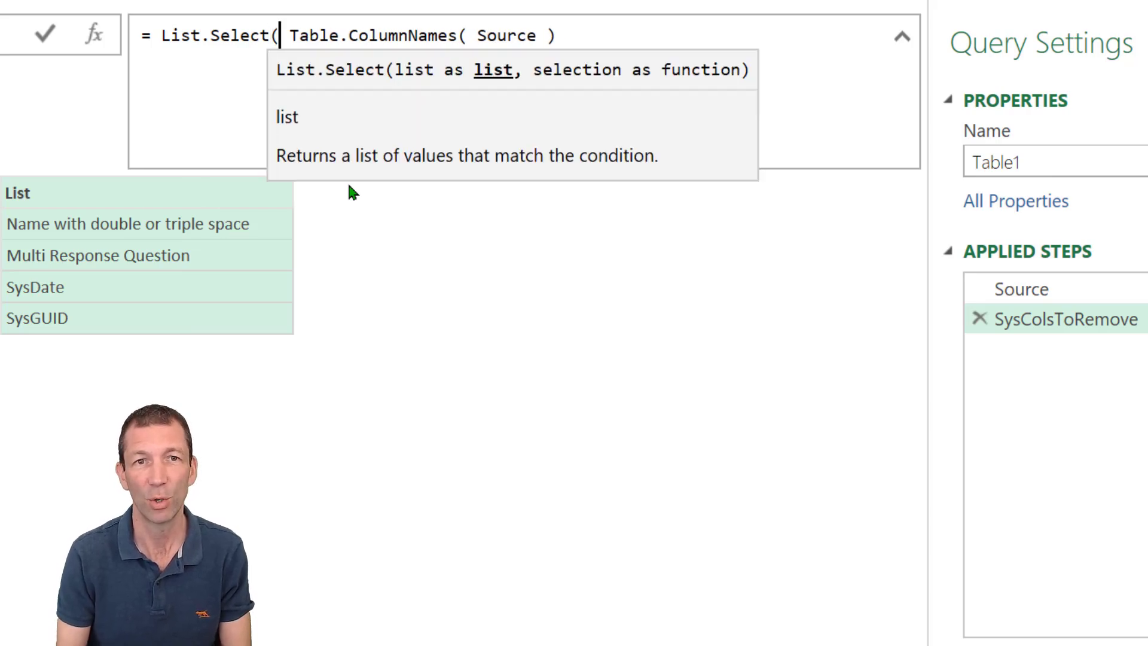
left_click(608, 32)
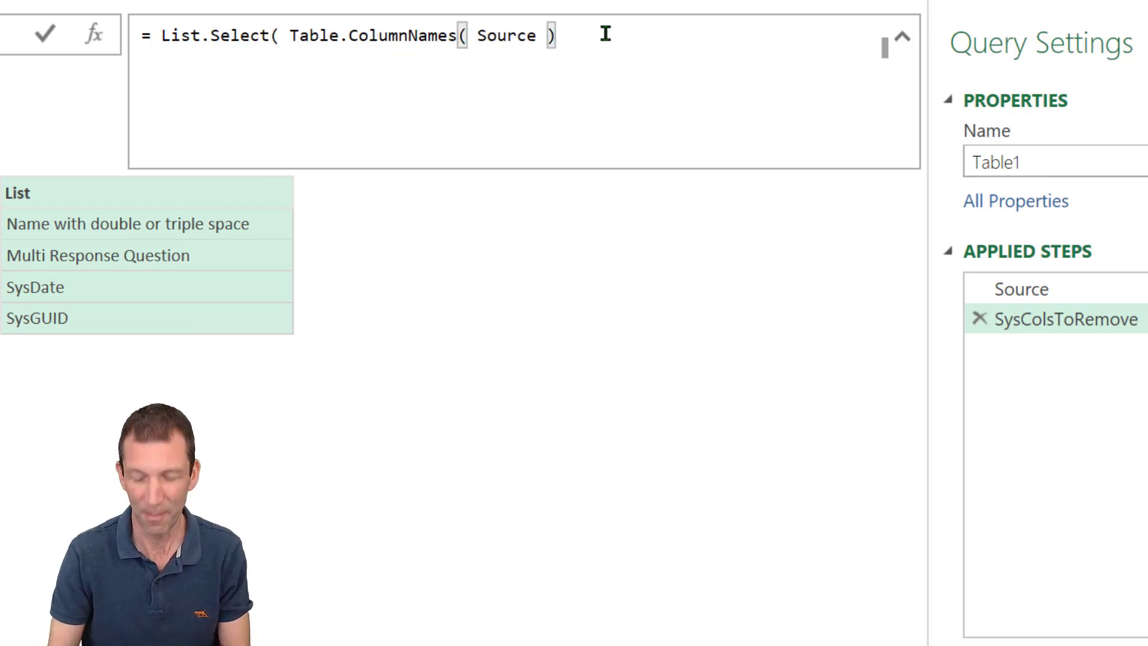
Add each Text.StartsWith(_,"Sys") as the selection test and commit the formula
type(", ")
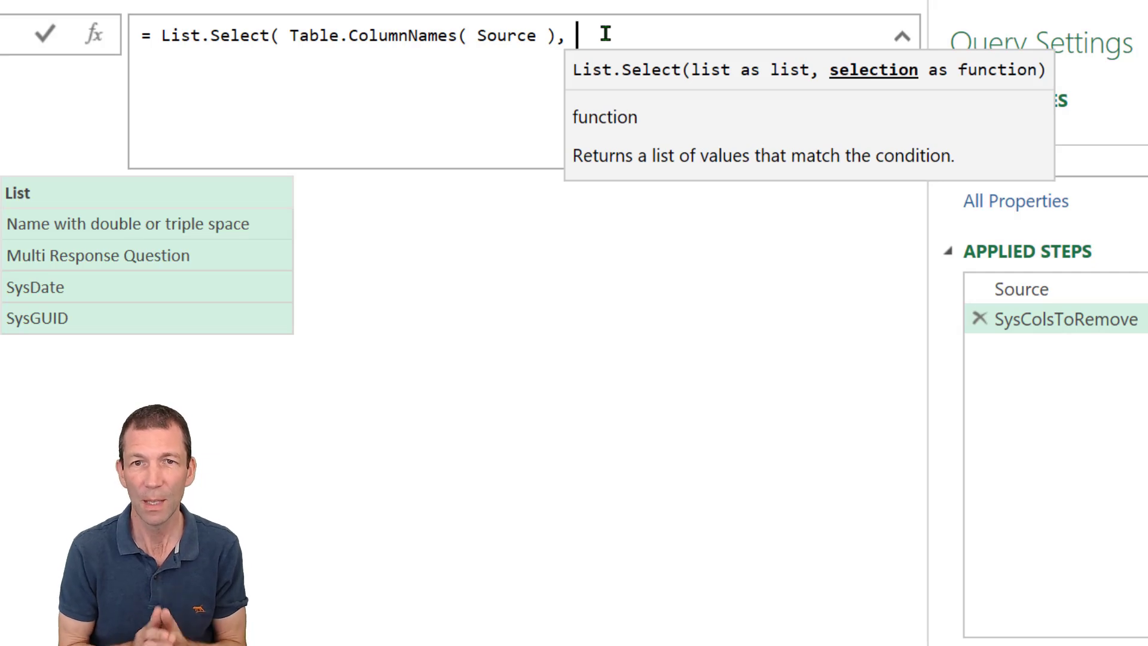
type("each")
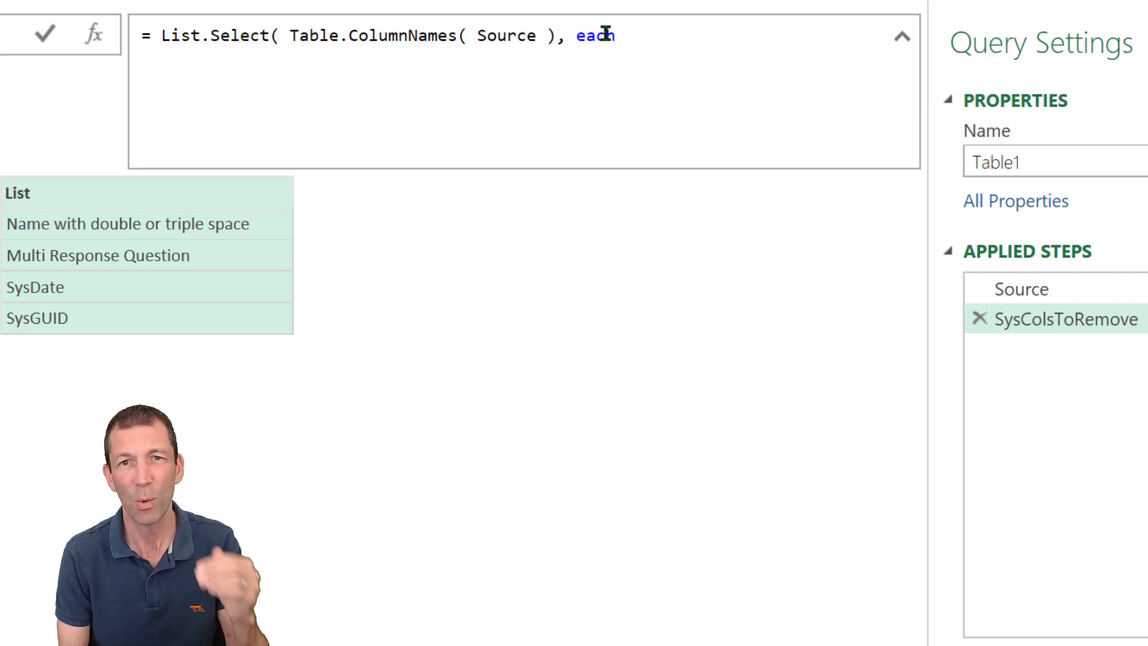
type(" Text")
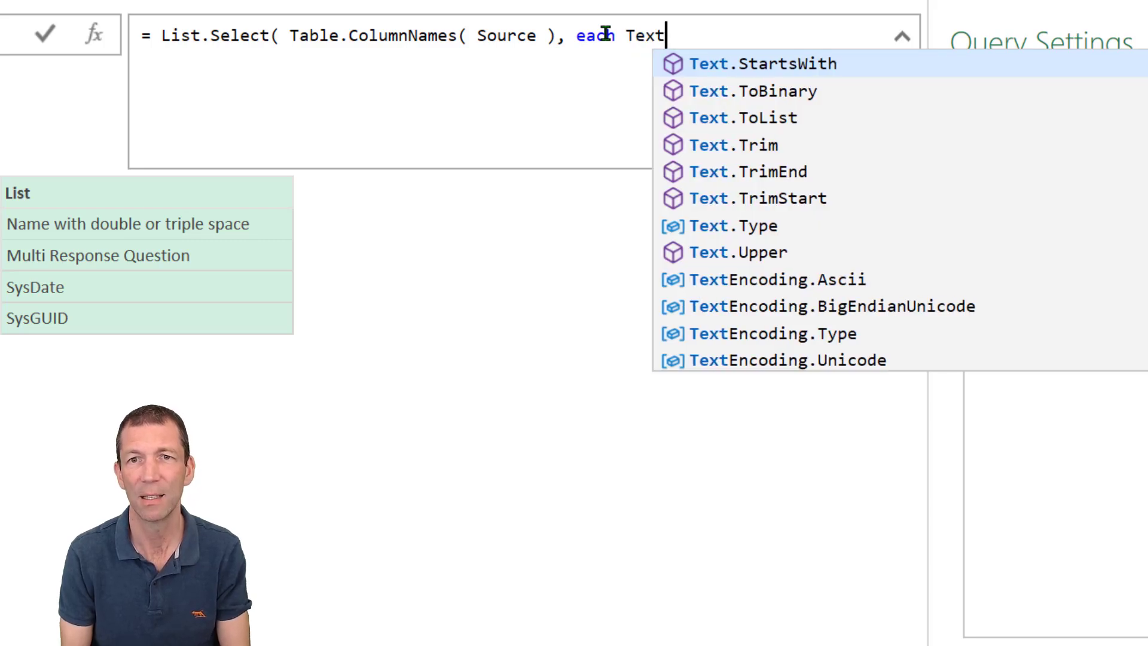
key("Tab")
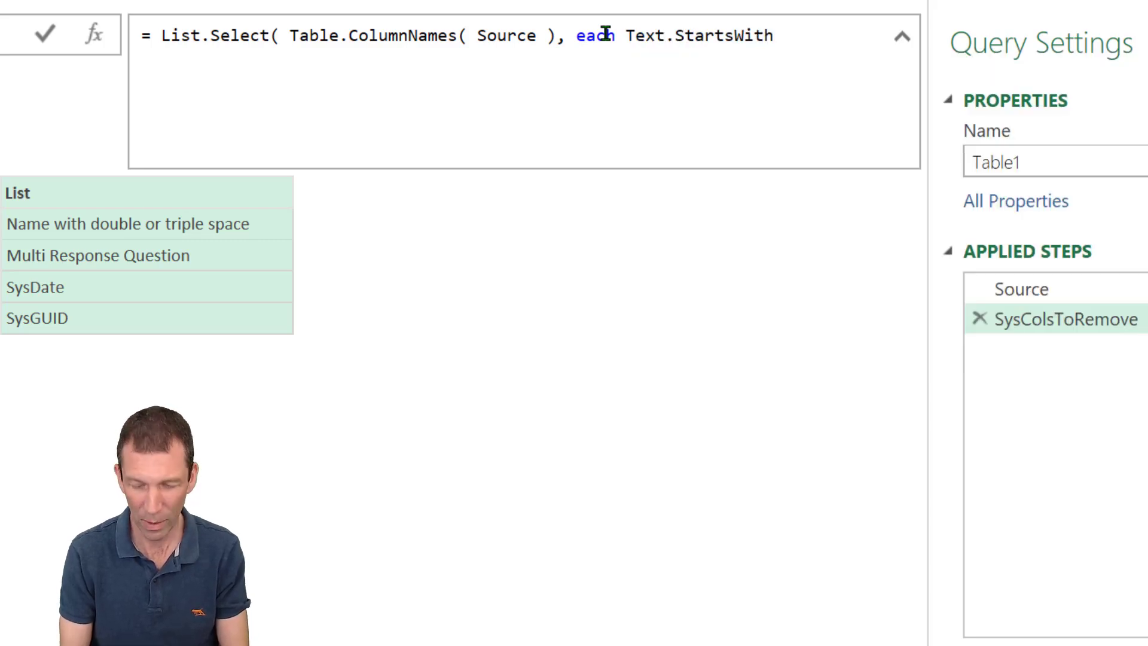
type("(")
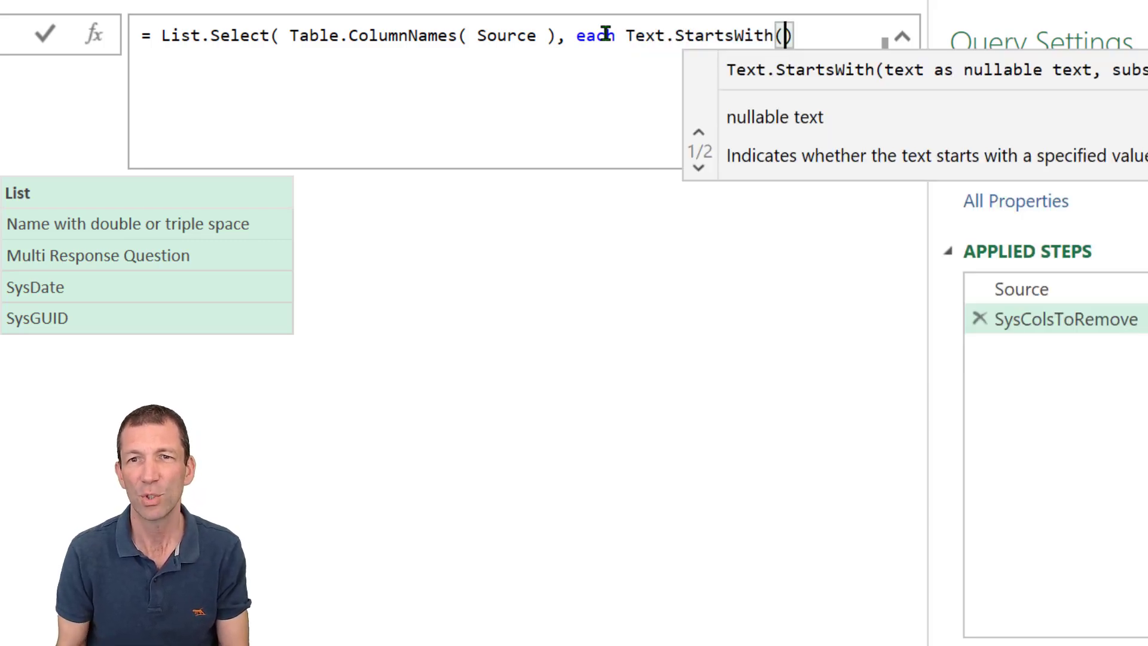
key("Left")
type("_")
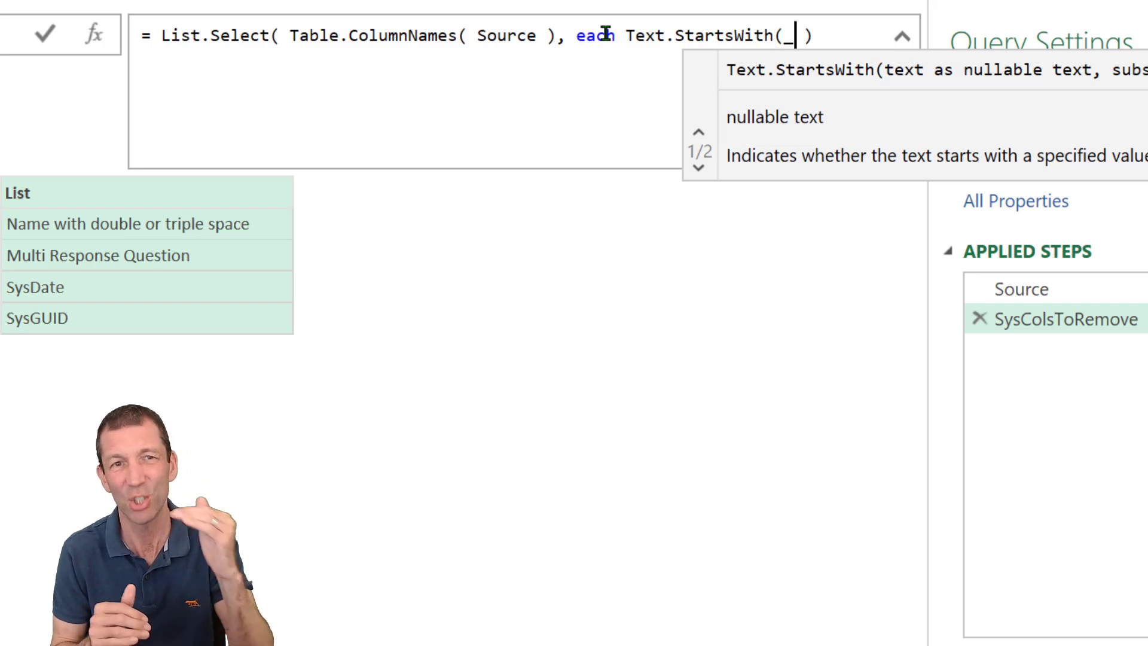
type(",")
type("\"Sys")
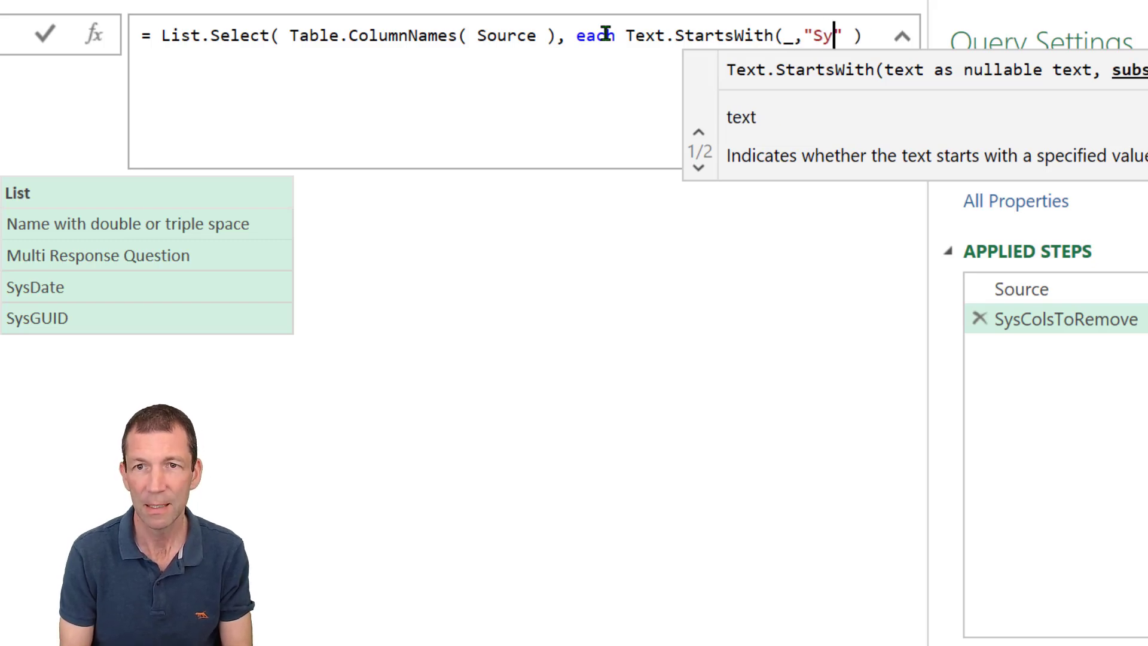
key("End")
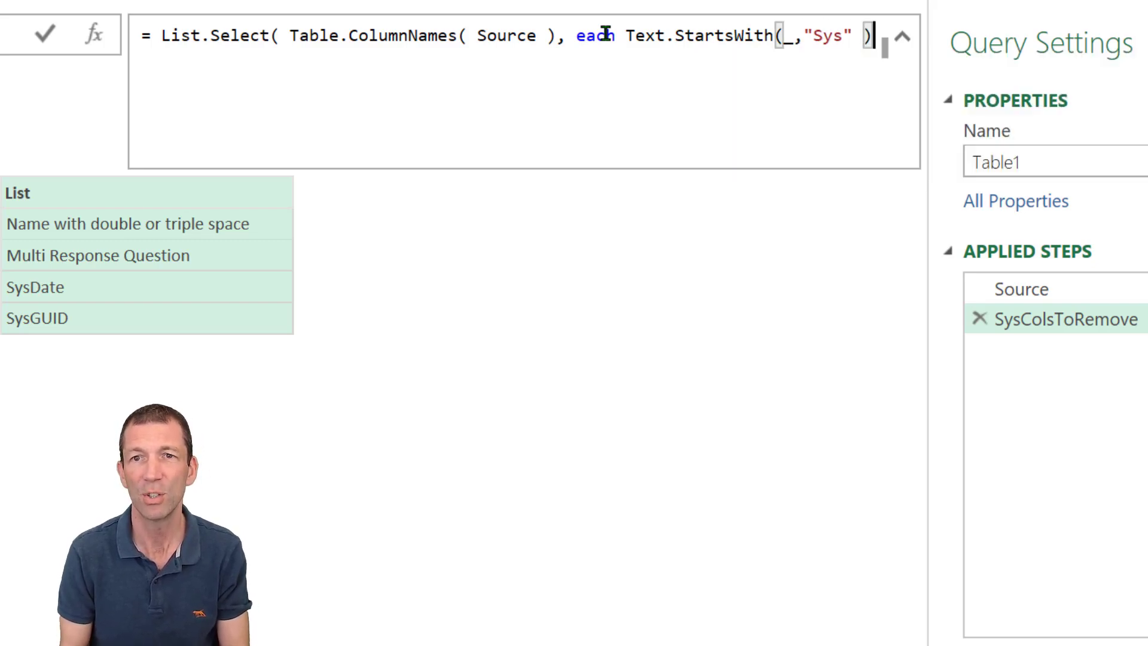
key("shift+Return")
type(")")
key("Return")
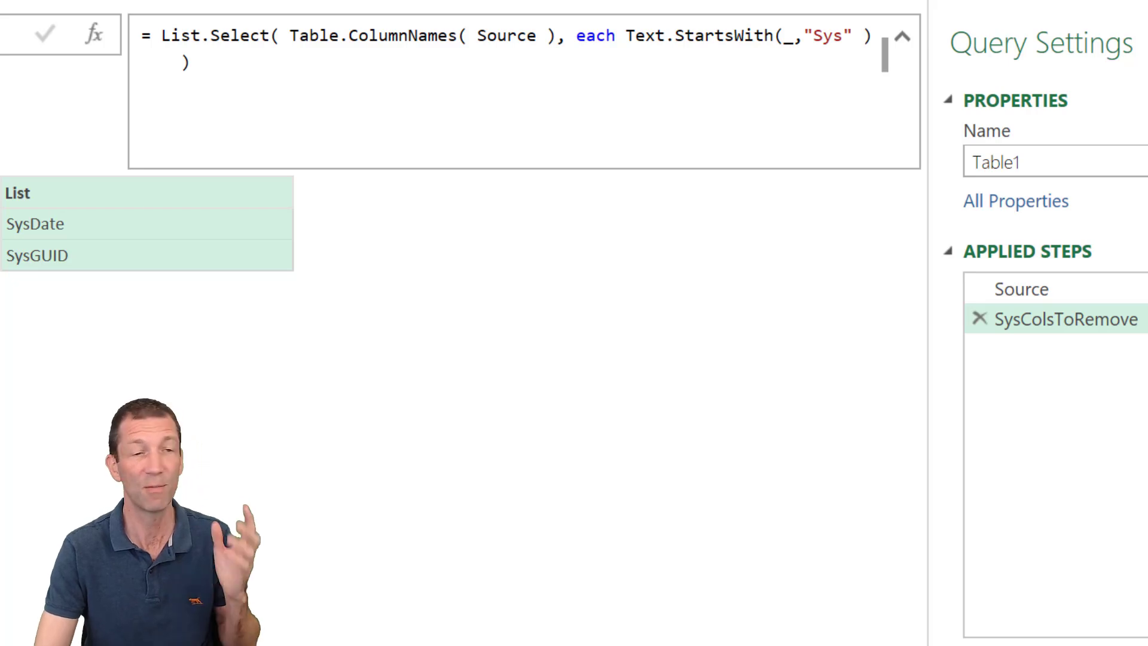
Change "Sys" to "sys" and add Comparer.OrdinalIgnoreCase as Text.StartsWith's third argument
left_click(538, 72)
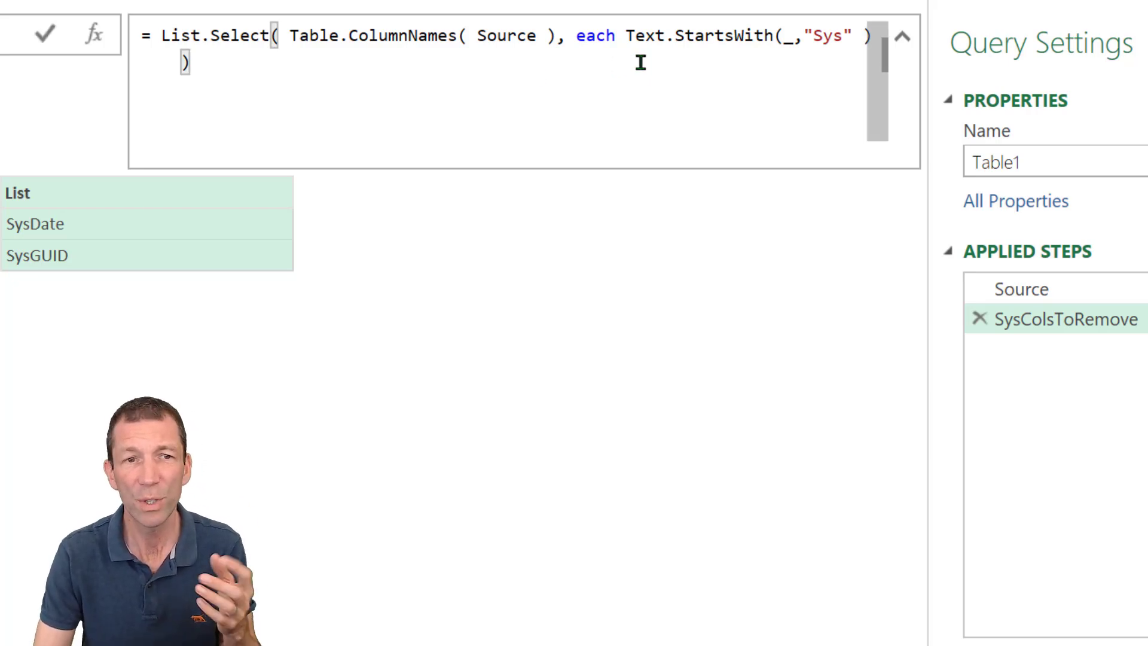
left_click(845, 34)
key("Left")
key("Left")
key("BackSpace")
type("s")
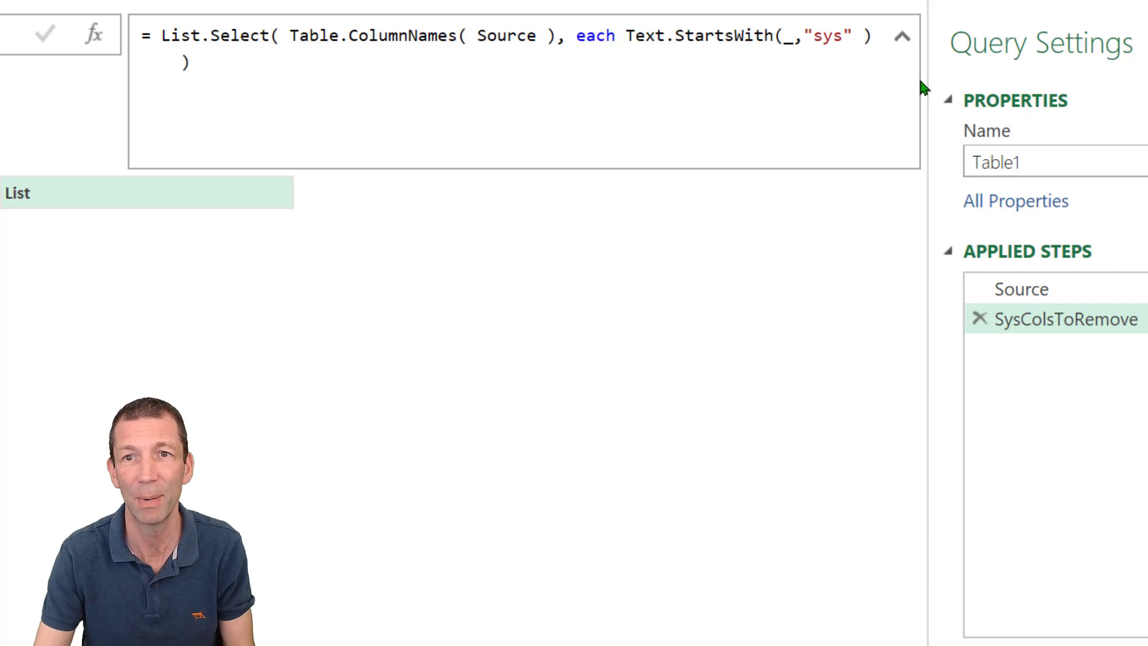
left_click(861, 34)
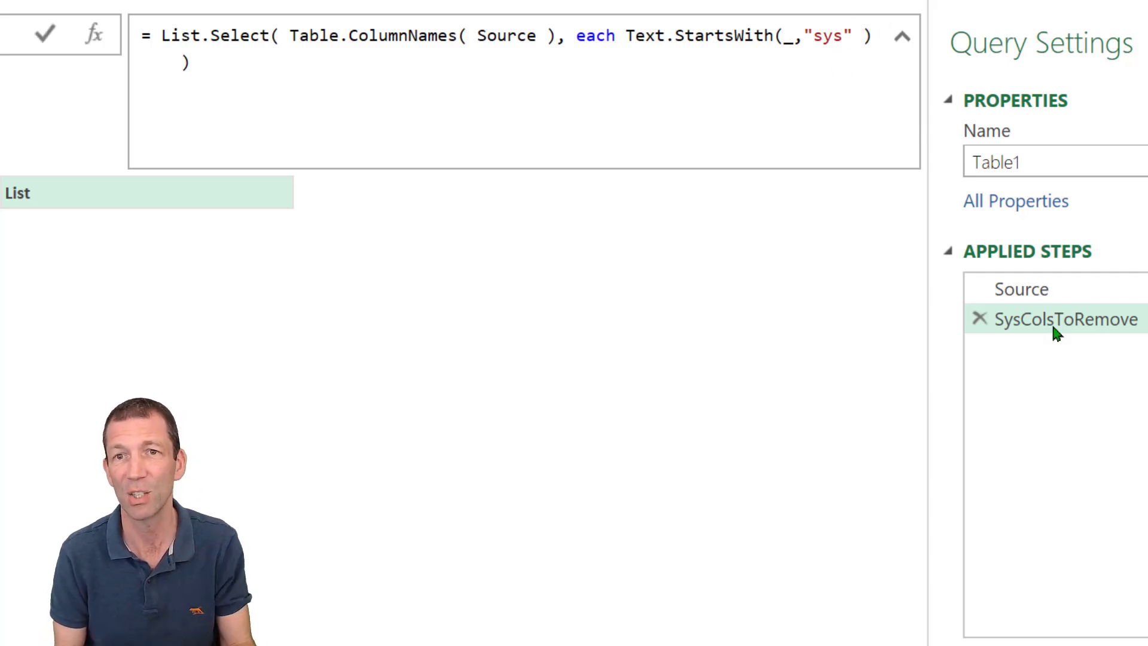
type(",")
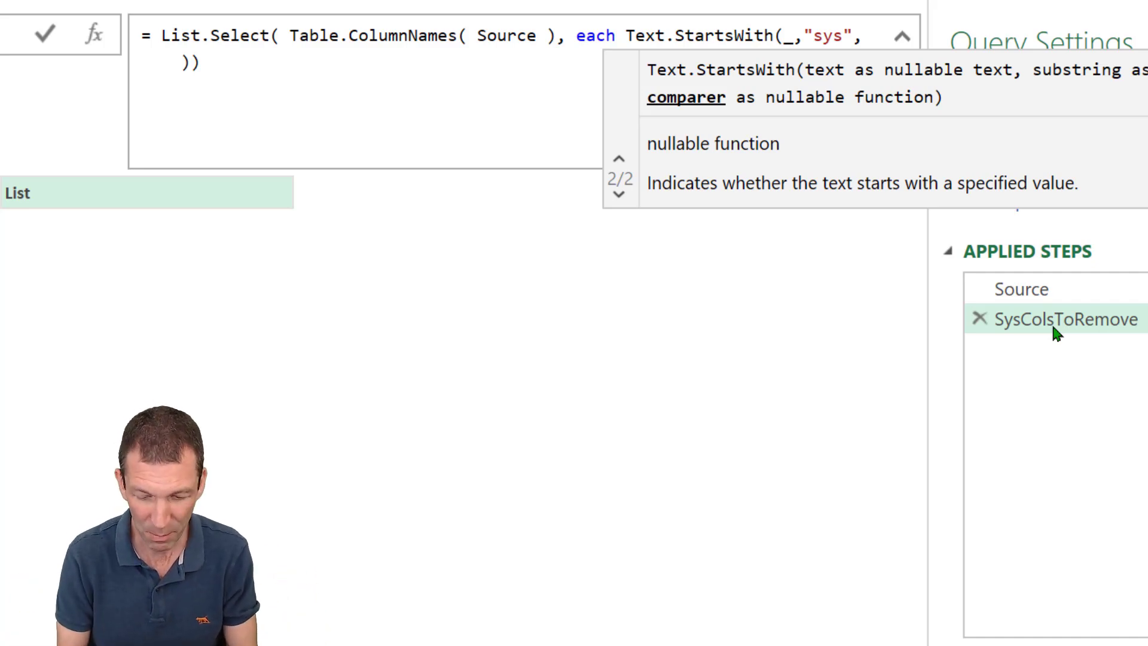
type("com")
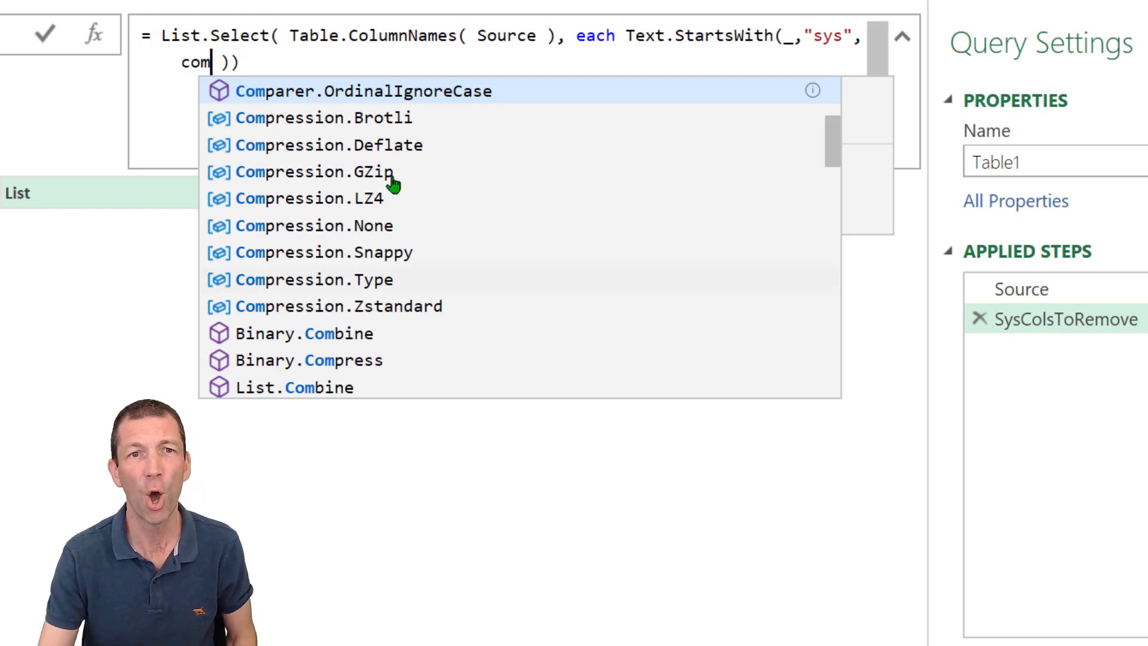
left_click(438, 96)
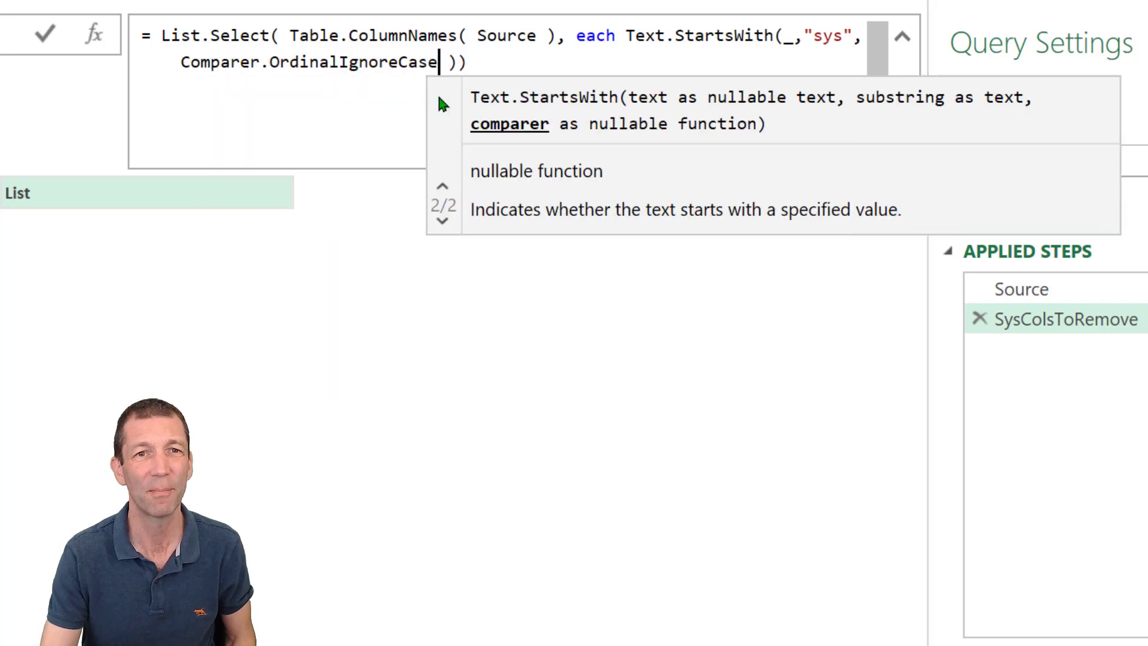
left_click(820, 153)
key("Return")
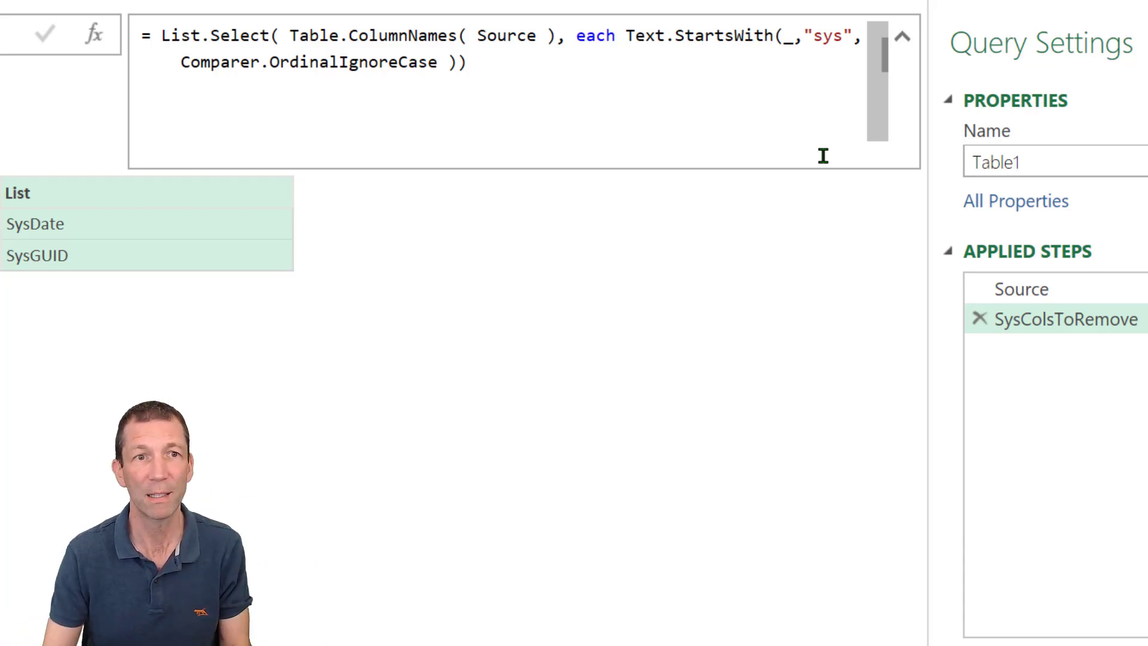
Add a new custom step whose formula reads = Source
left_click(96, 37)
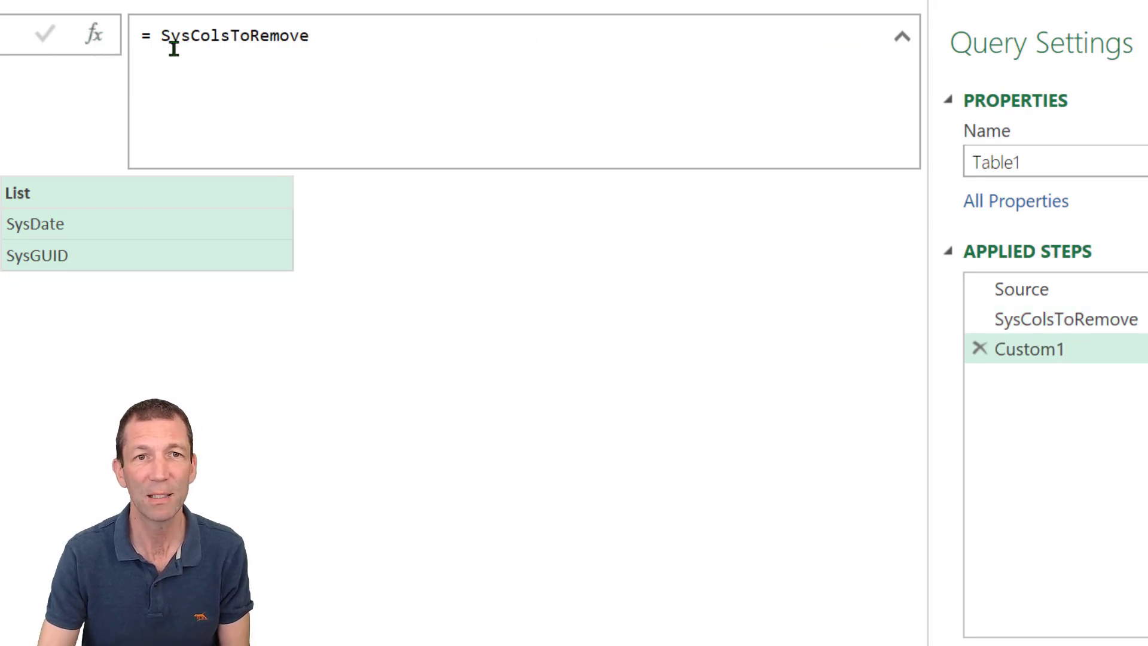
left_click_drag(162, 35, 545, 78)
type("Source")
key("Return")
key("Return")
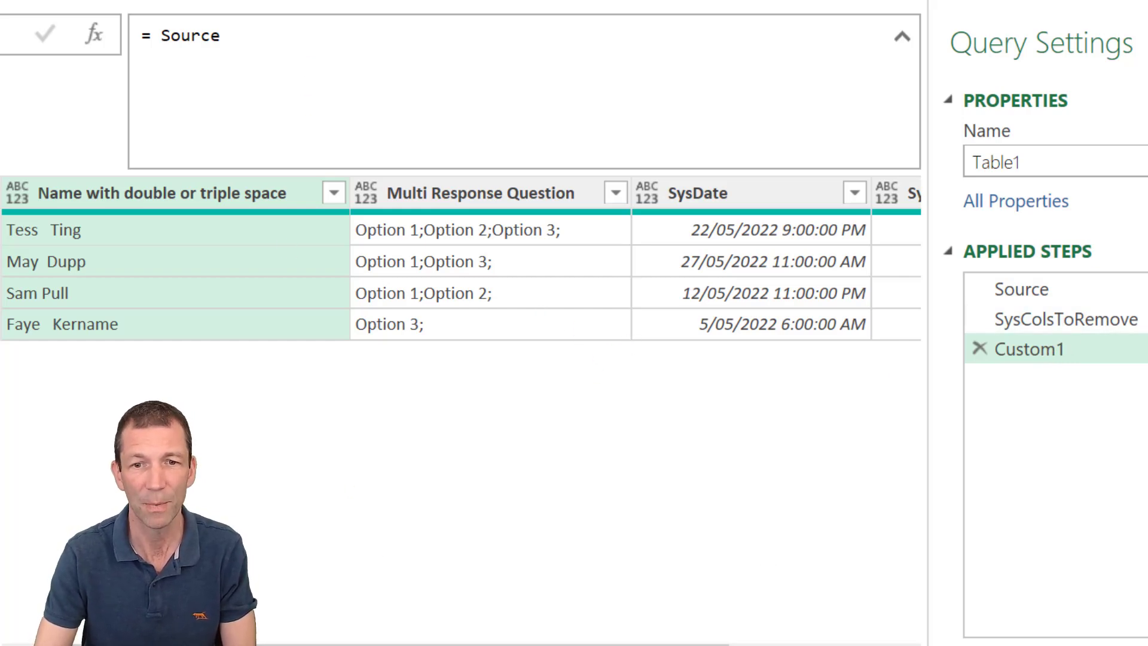
Select the SysDate and SysGUID columns and remove them
scroll(460, 269, "right", 1)
scroll(461, 264, "right", 4)
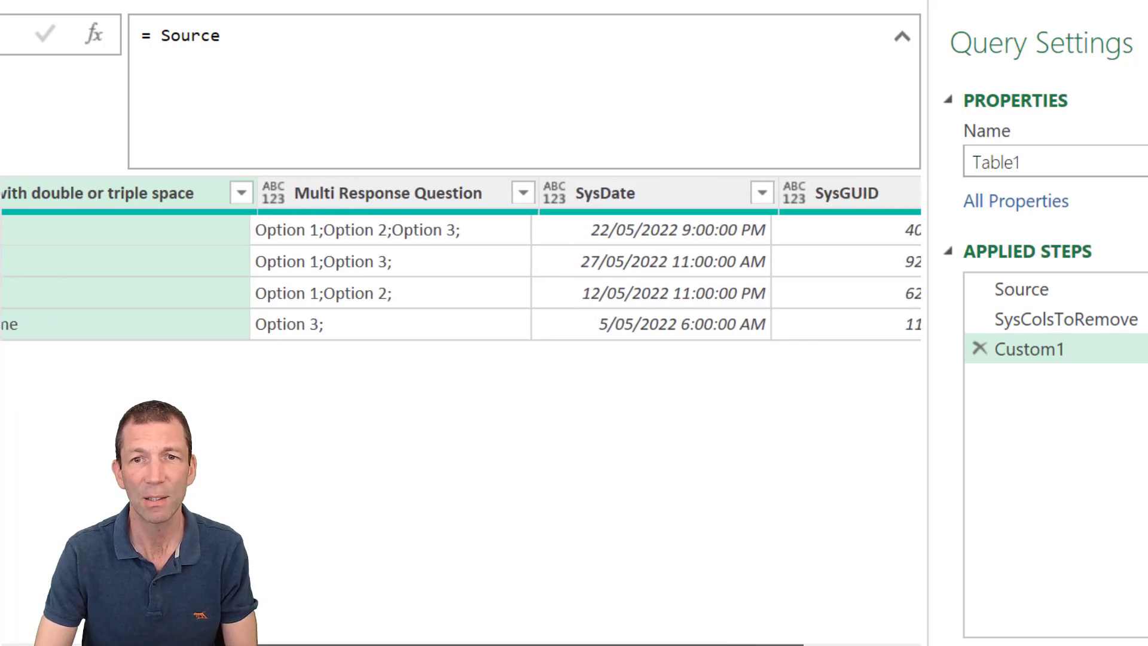
left_click(543, 200)
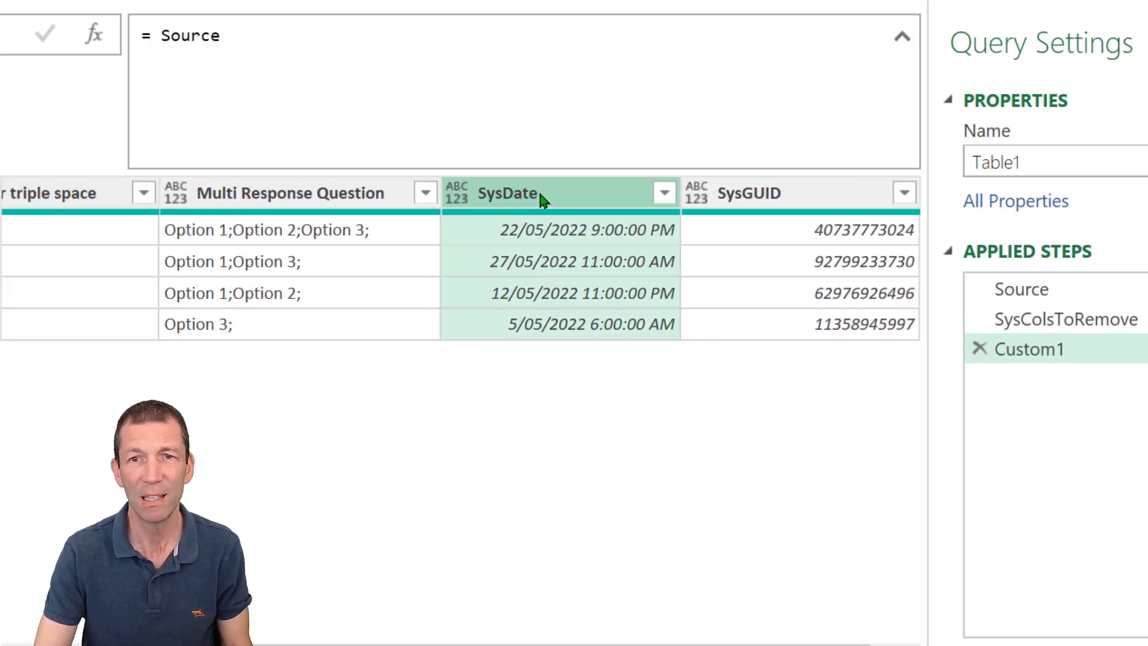
left_click(776, 200, "ctrl")
right_click(782, 194)
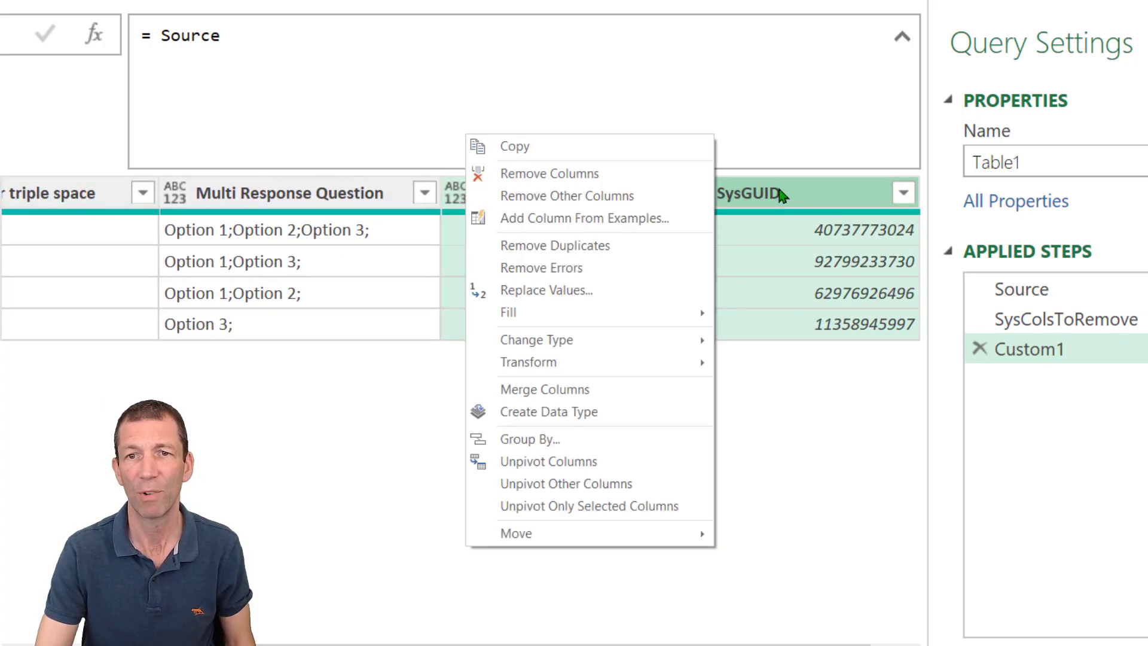
left_click(578, 176)
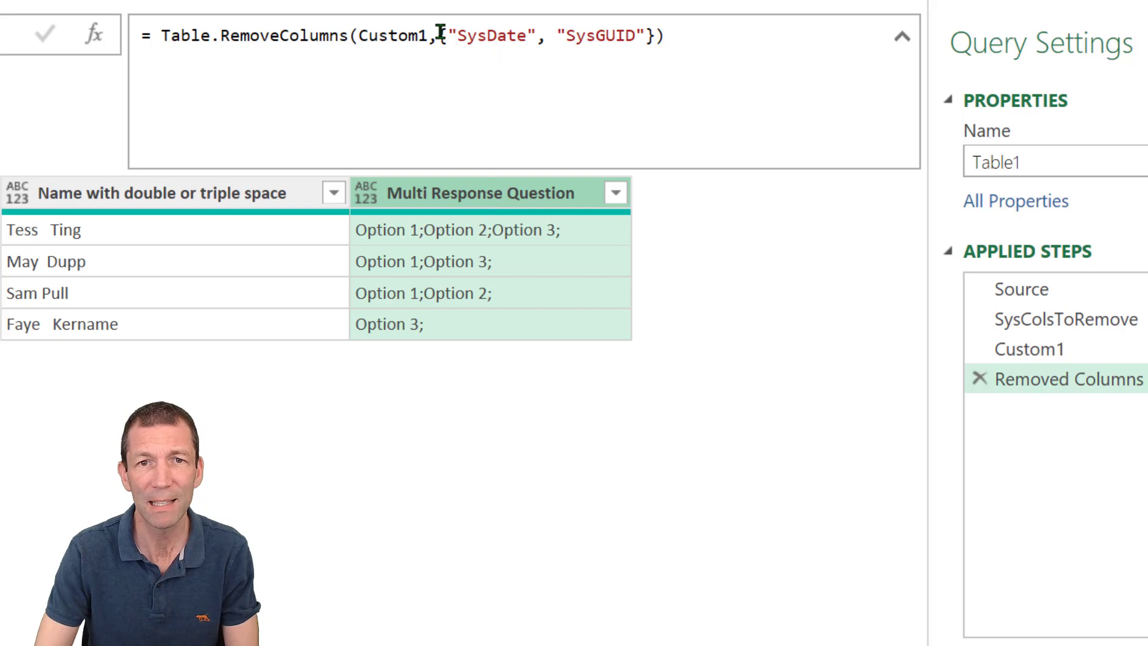
Change the removal formula to Table.RemoveColumns(Source,SysColsToRemove)
left_click_drag(440, 36, 655, 37)
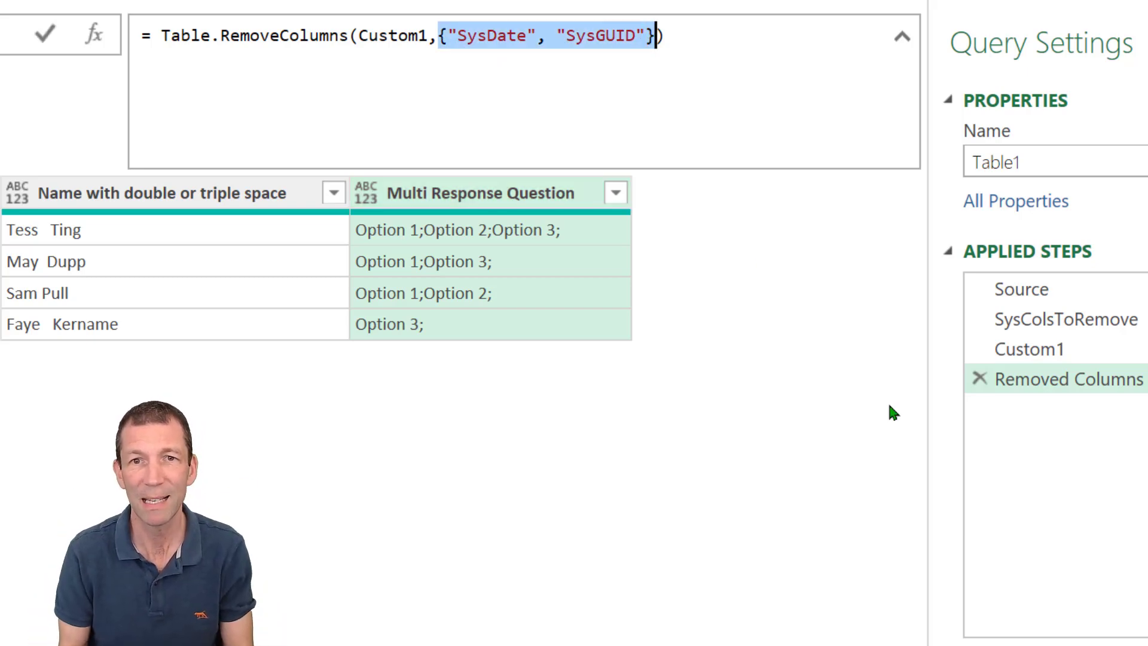
type("sys")
key("Tab")
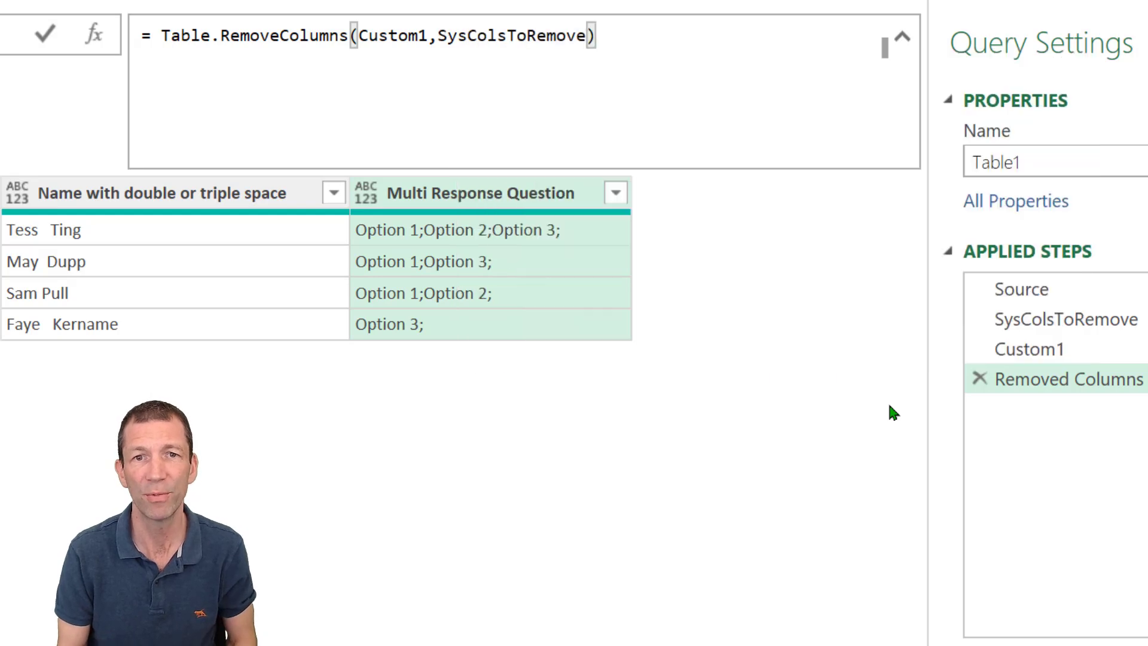
key("Return")
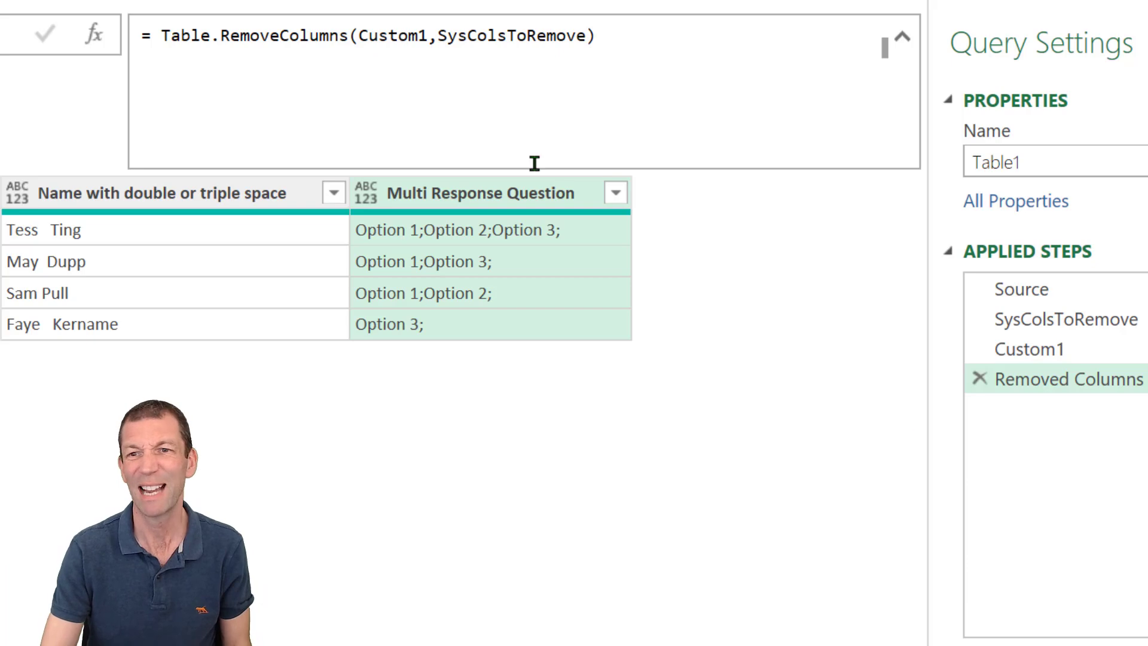
double_click(413, 37)
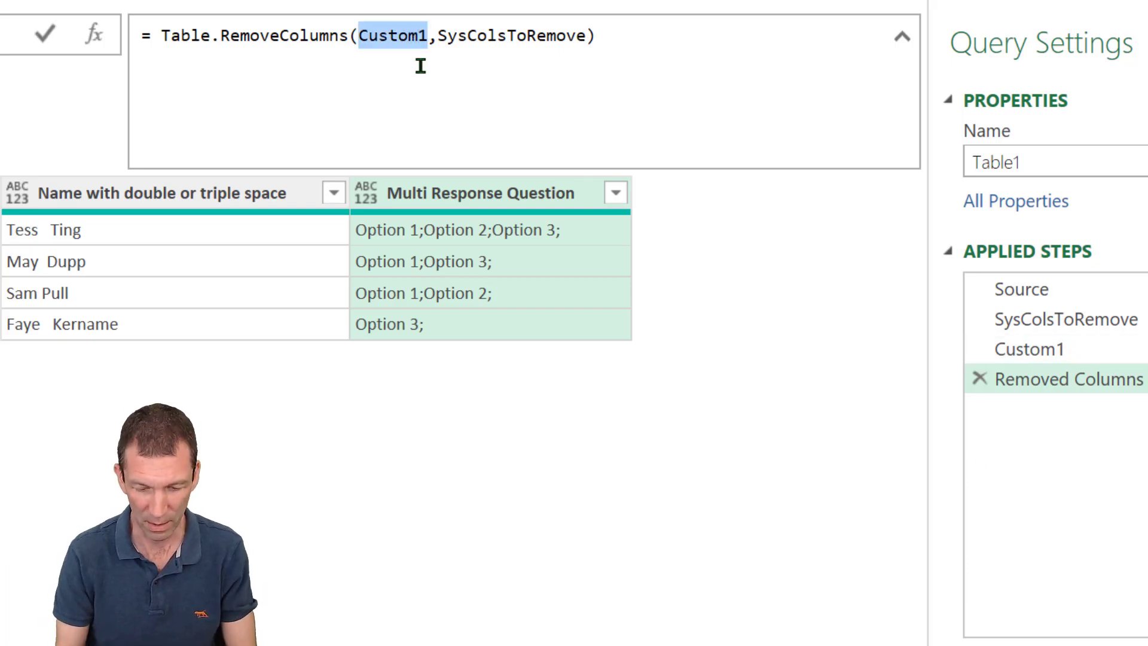
type("Source")
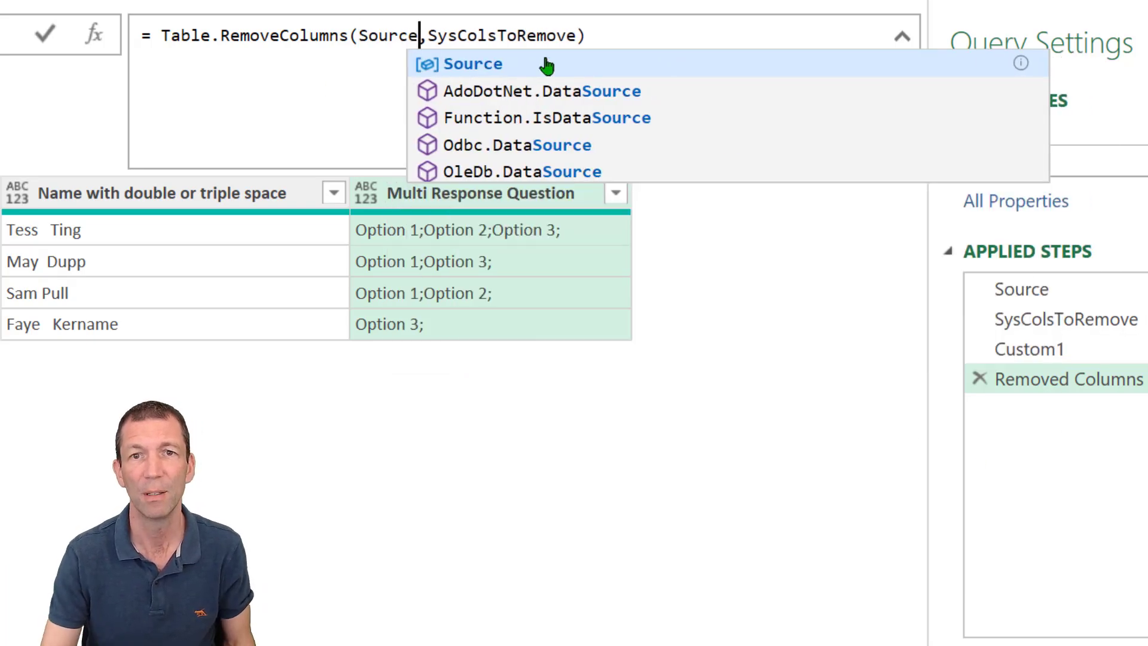
left_click(603, 38)
key("Return")
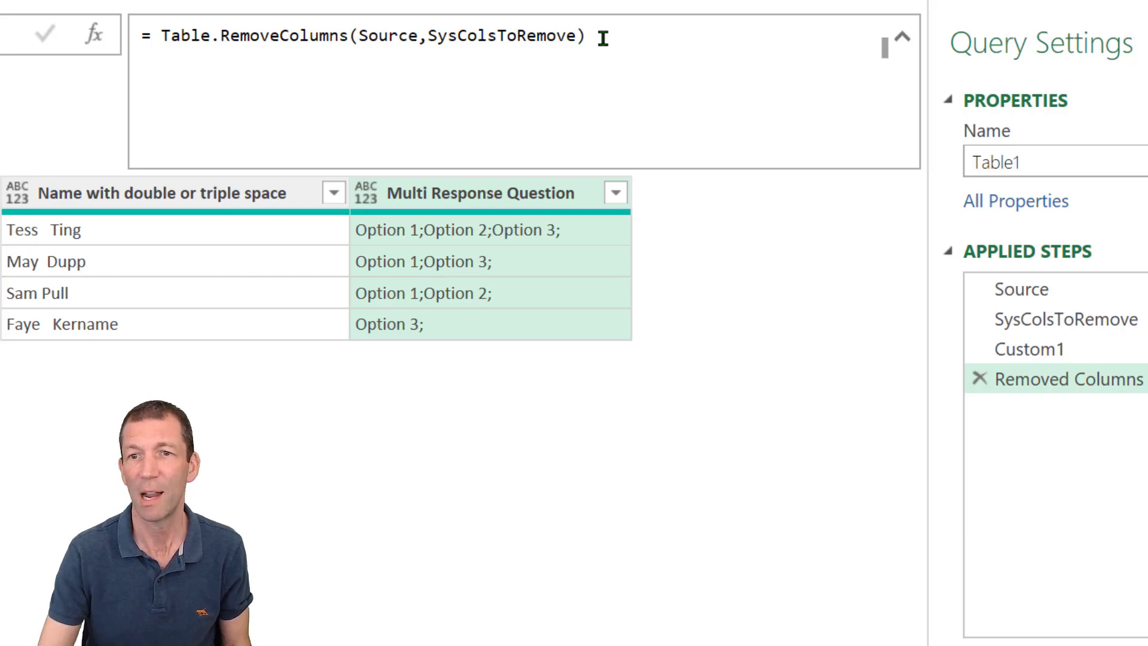
Delete the Custom1 step and rename Removed Columns to RemovedSysColumns
left_click(1016, 350)
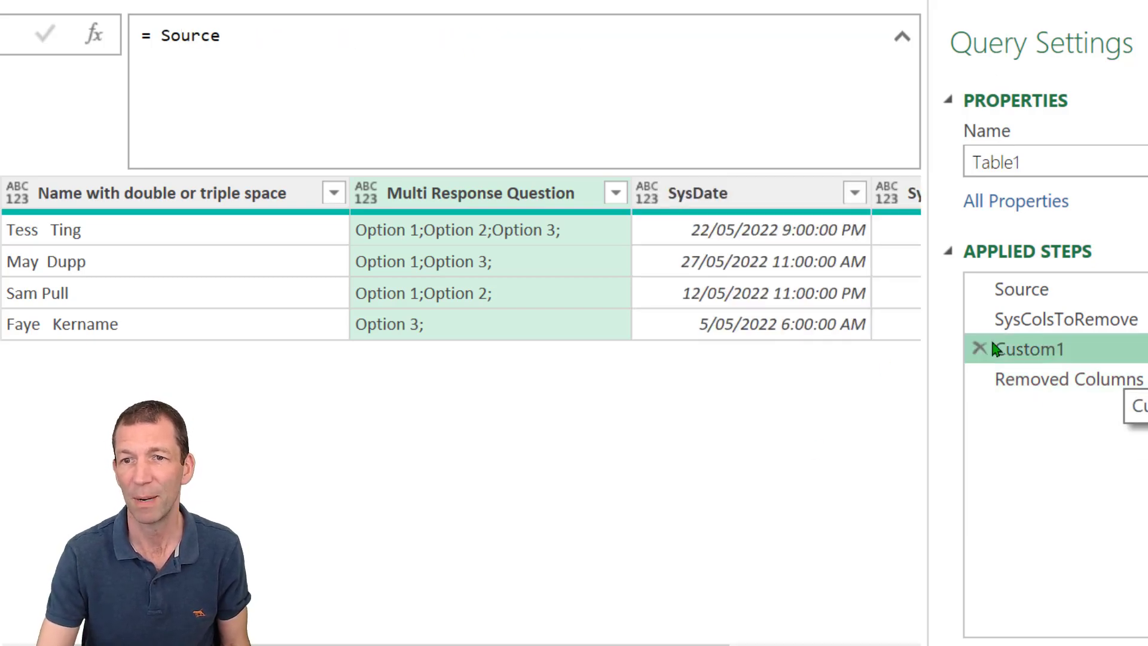
left_click(981, 348)
left_click(628, 315)
left_click(1088, 345)
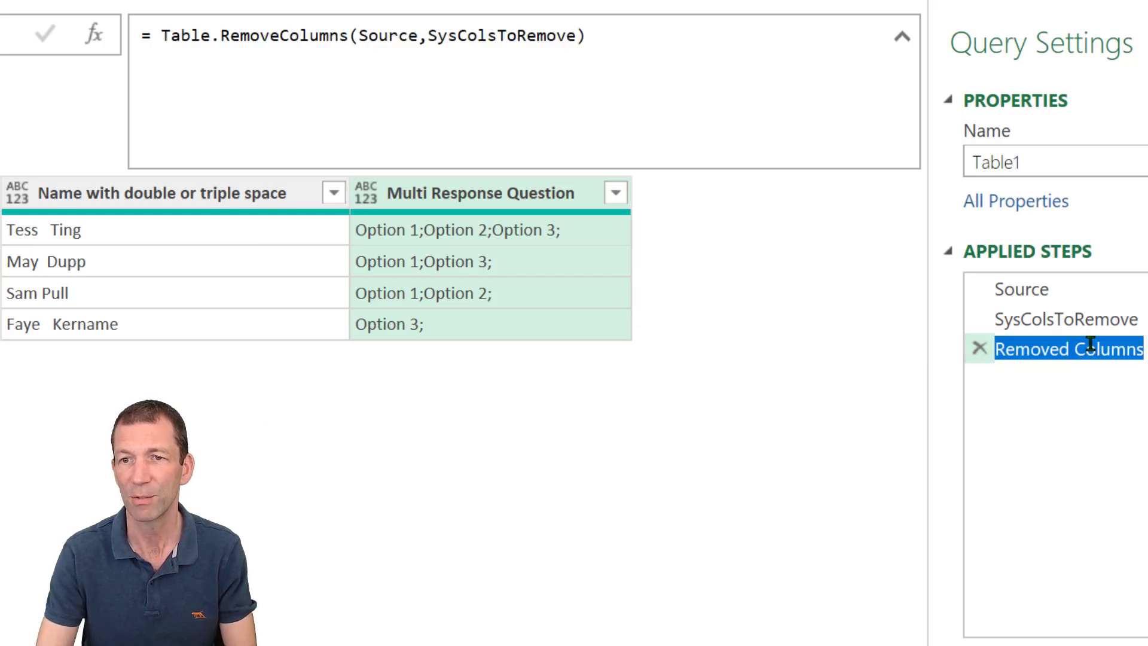
left_click(1073, 347)
type("Sys")
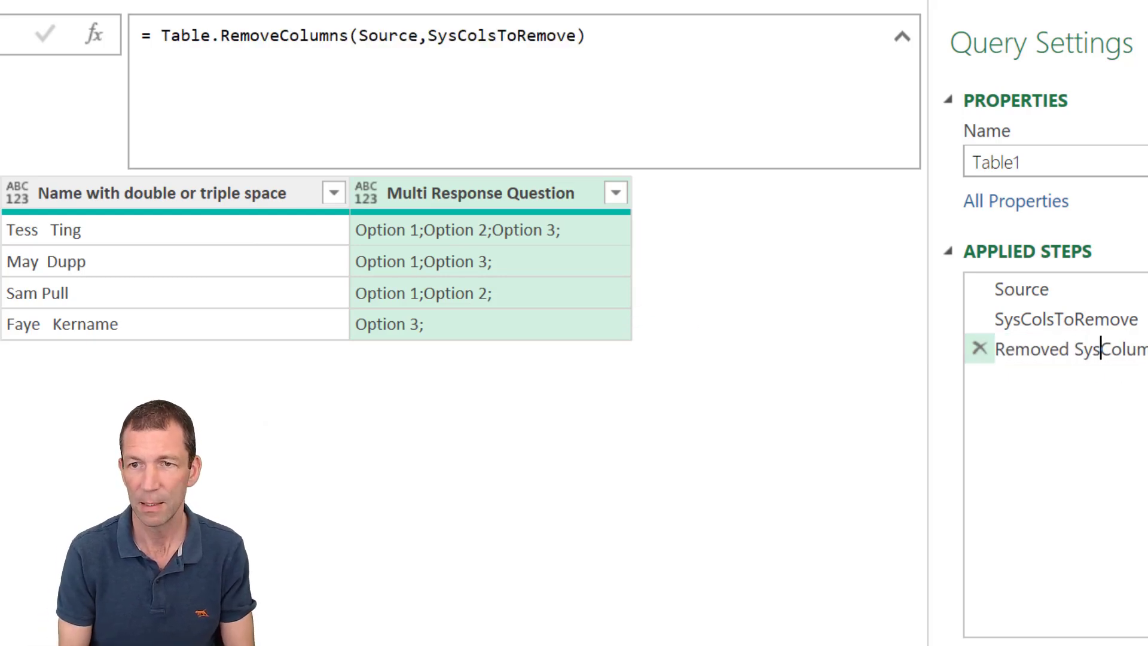
key("BackSpace")
key("Return")
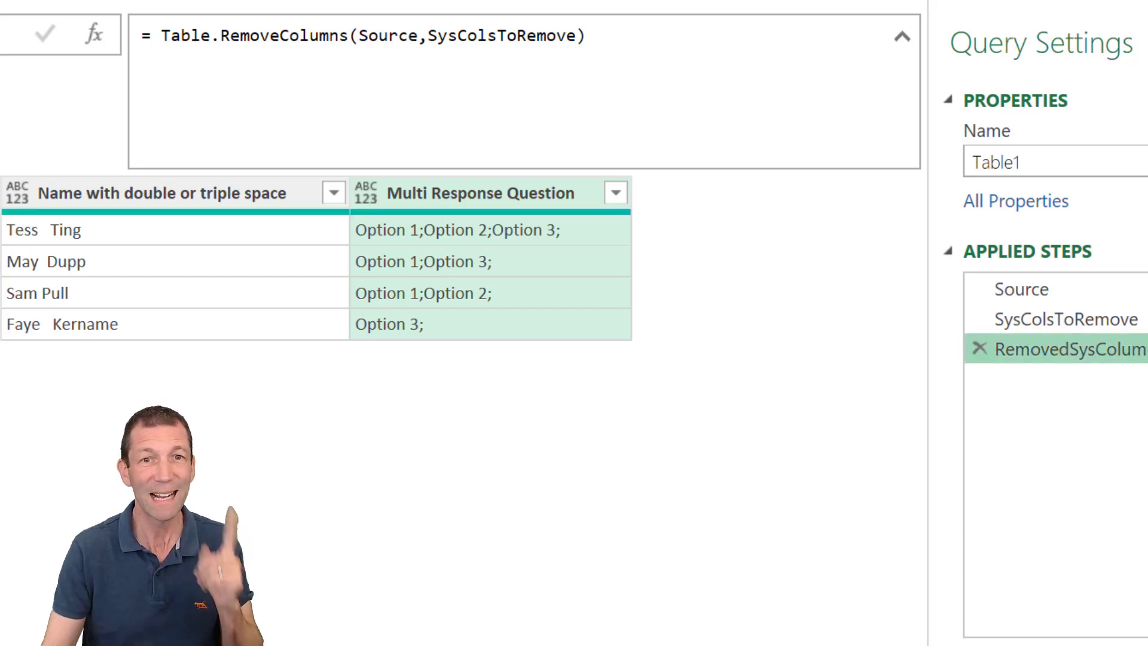
Apply Trim to the Name with double or triple space column, adding a Trimmed Text step
left_click(146, 193)
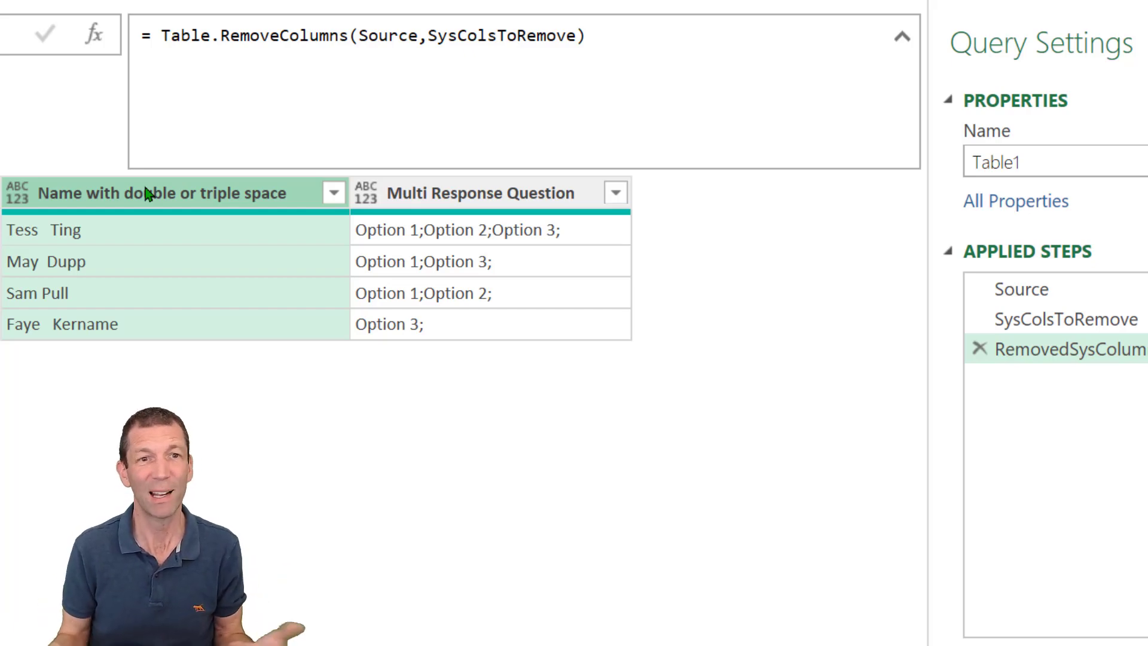
right_click(150, 189)
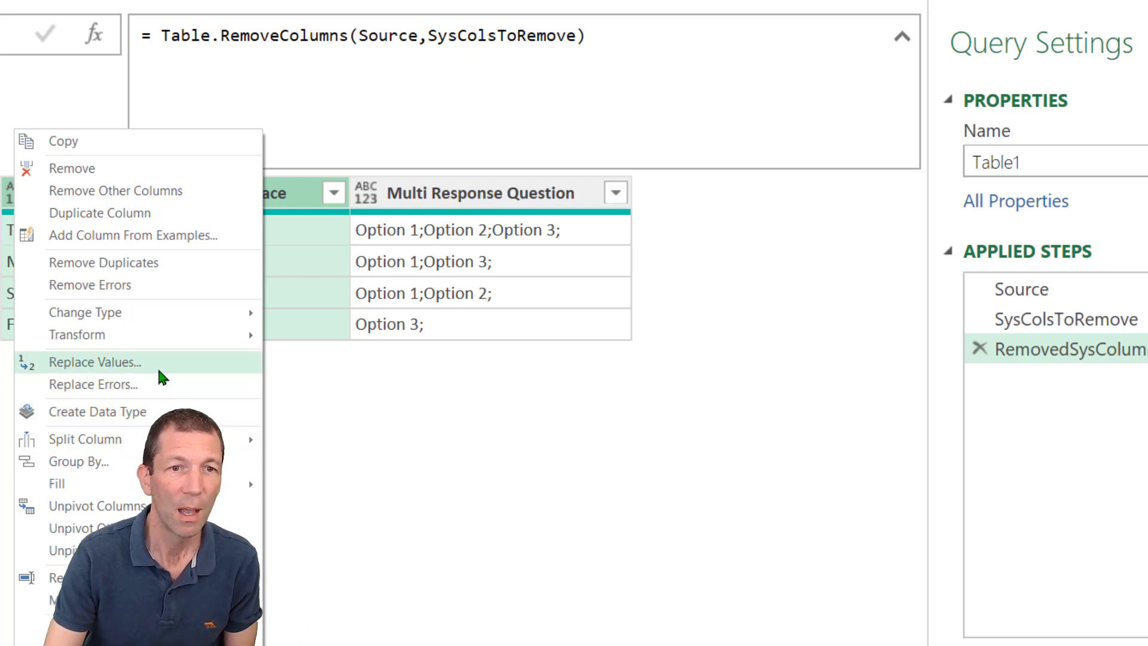
mouse_move(164, 332)
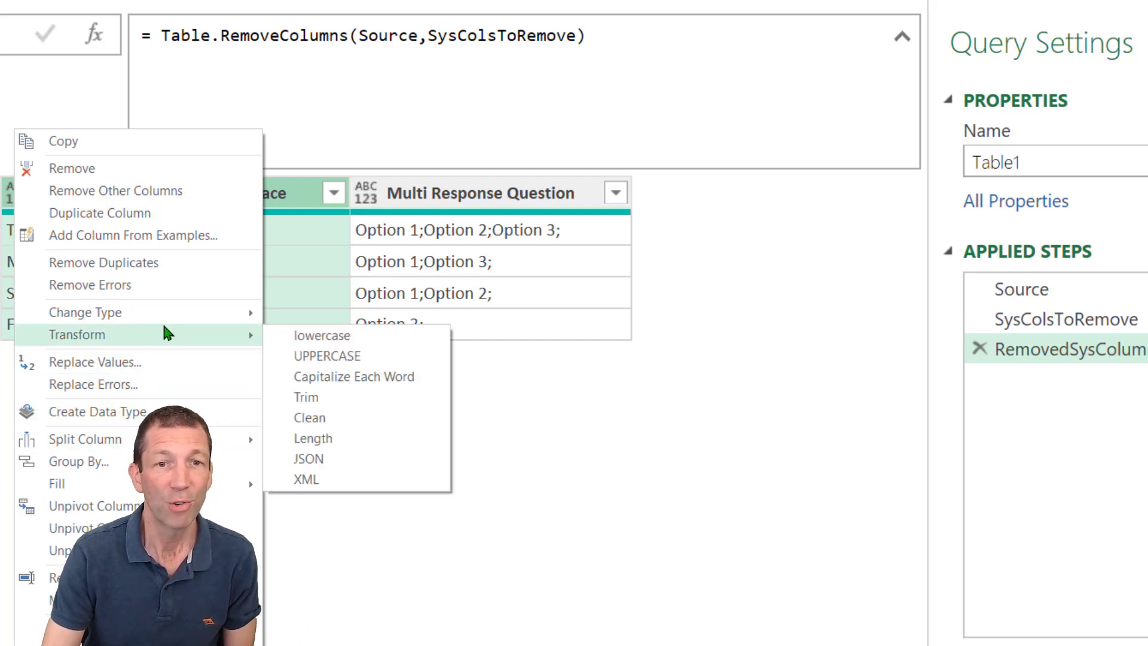
left_click(386, 398)
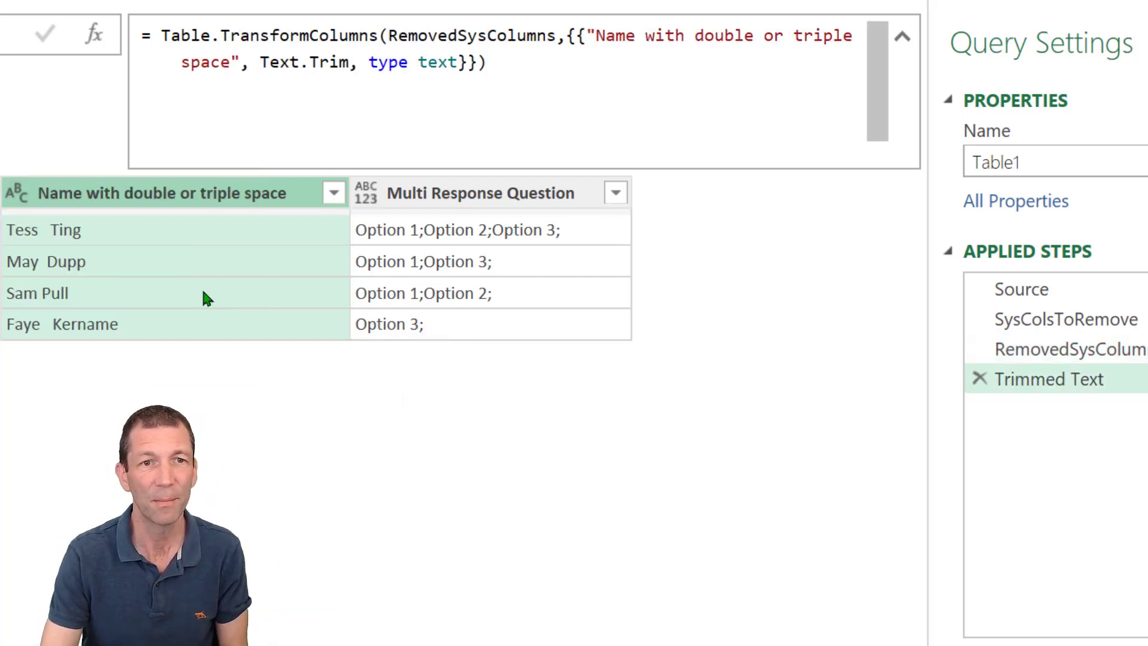
Split the name column at the left-most space delimiter into .1 and .2 columns
right_click(154, 198)
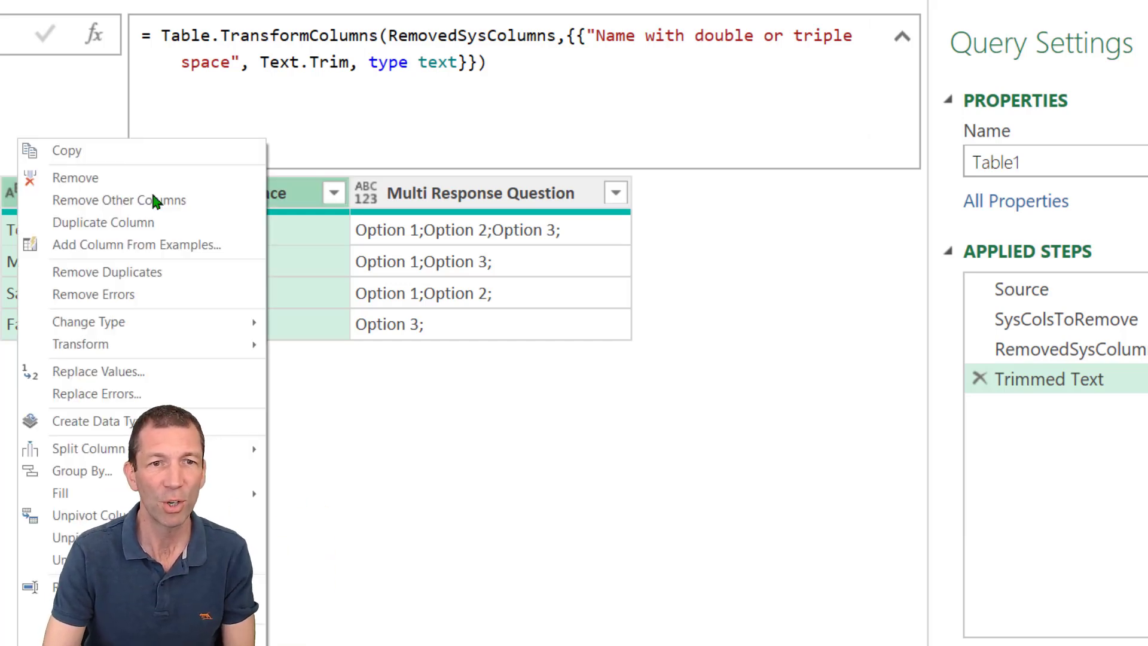
mouse_move(102, 452)
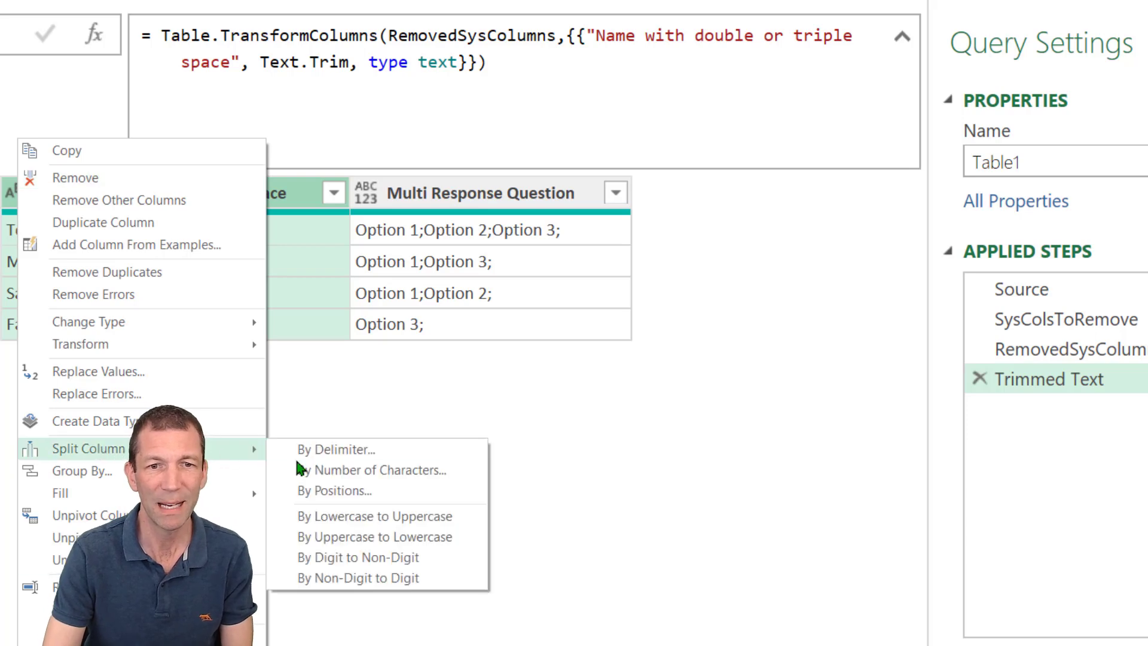
left_click(347, 449)
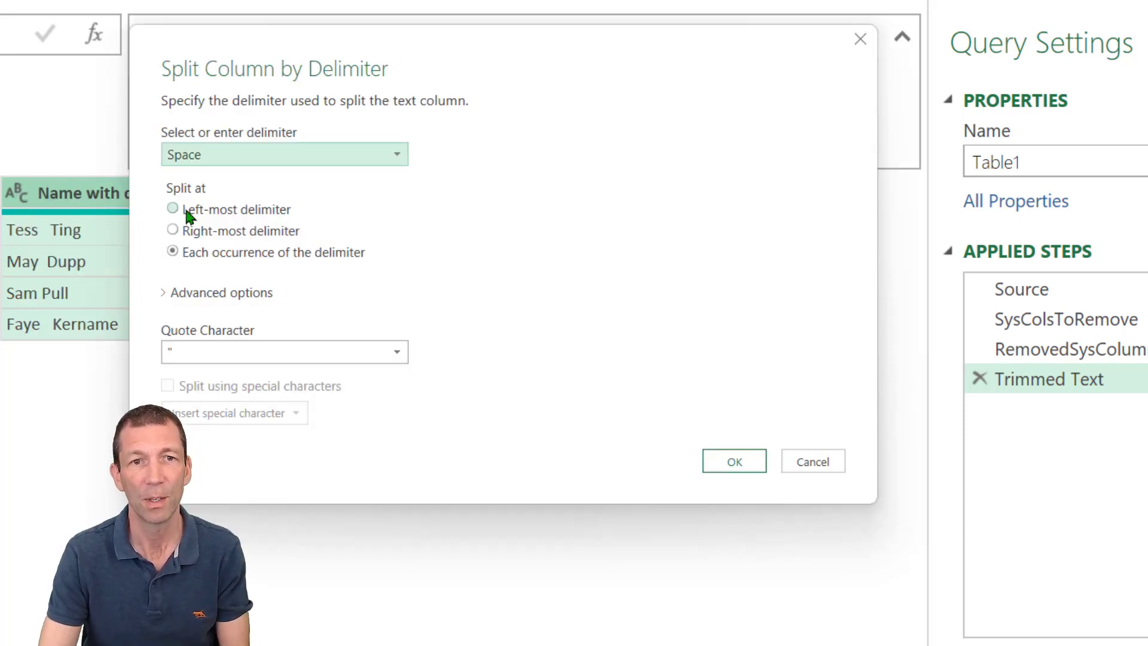
left_click(229, 210)
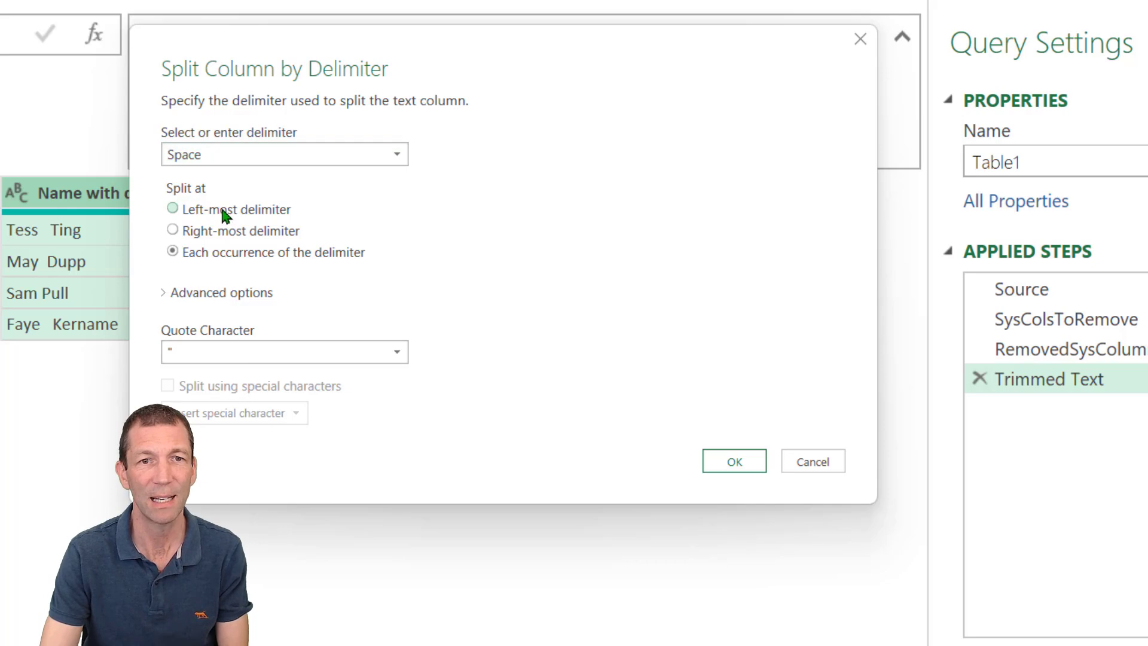
left_click(734, 463)
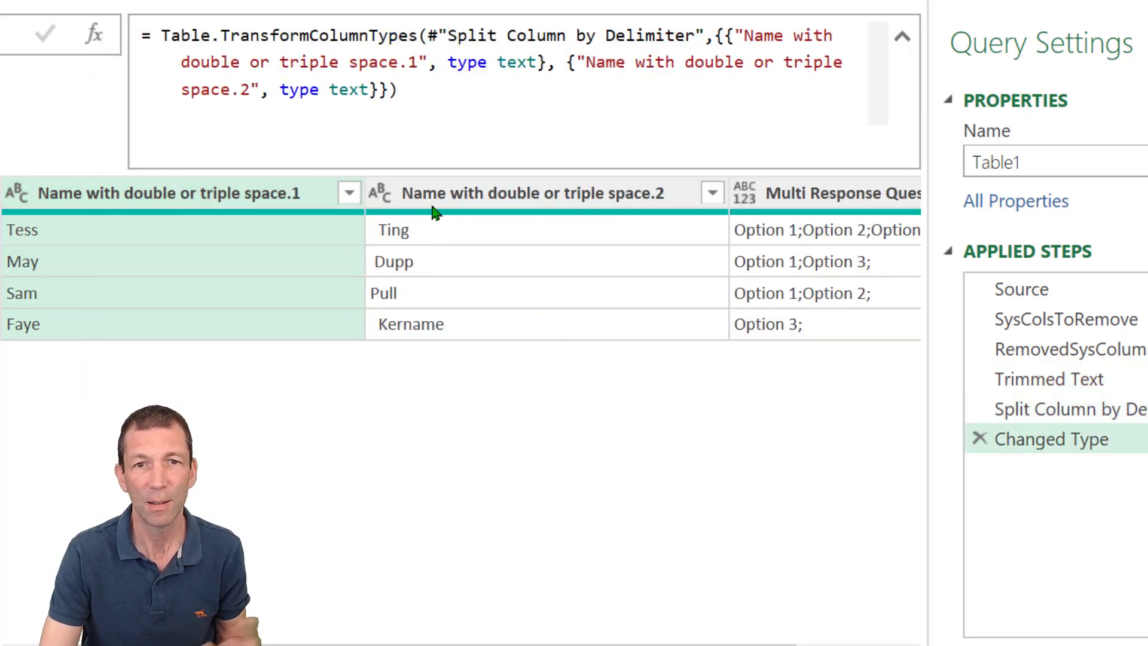
Trim leftover spaces from both the .1 and .2 name columns, then reselect both
left_click(433, 198, "ctrl")
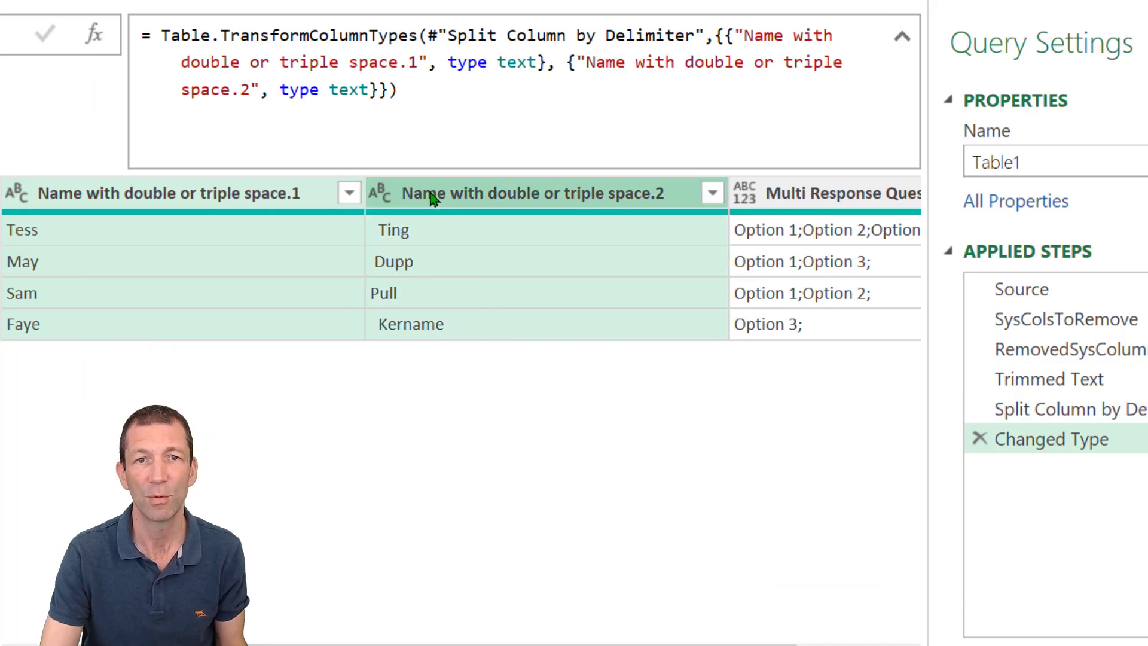
right_click(433, 199)
mouse_move(353, 374)
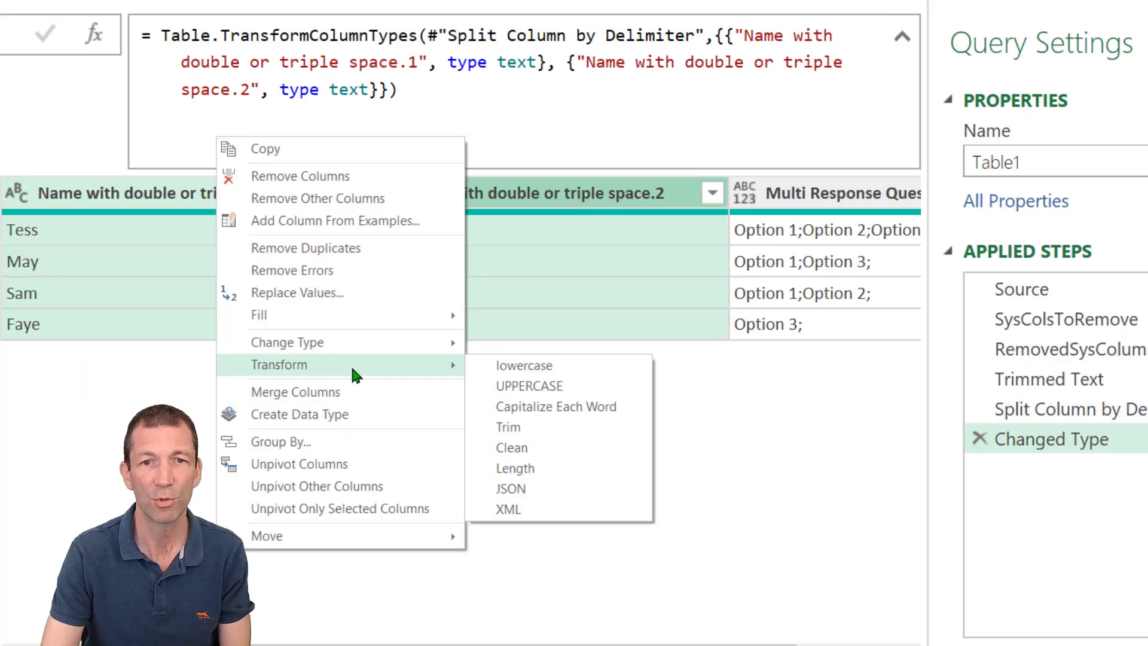
left_click(528, 426)
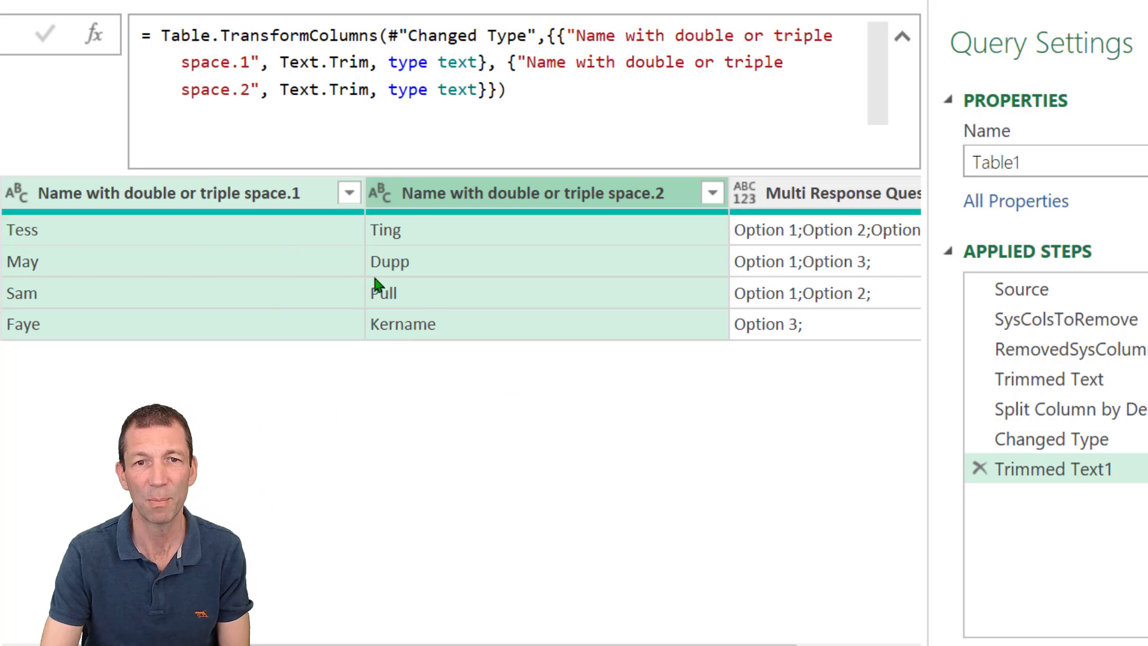
left_click(413, 199)
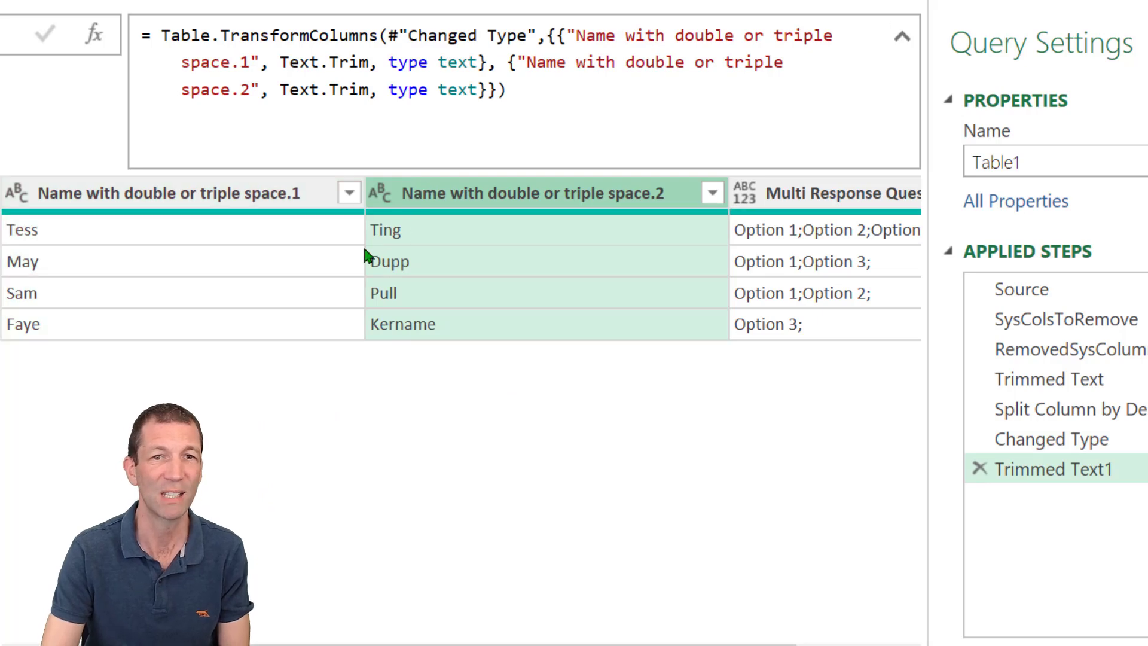
left_click(264, 198)
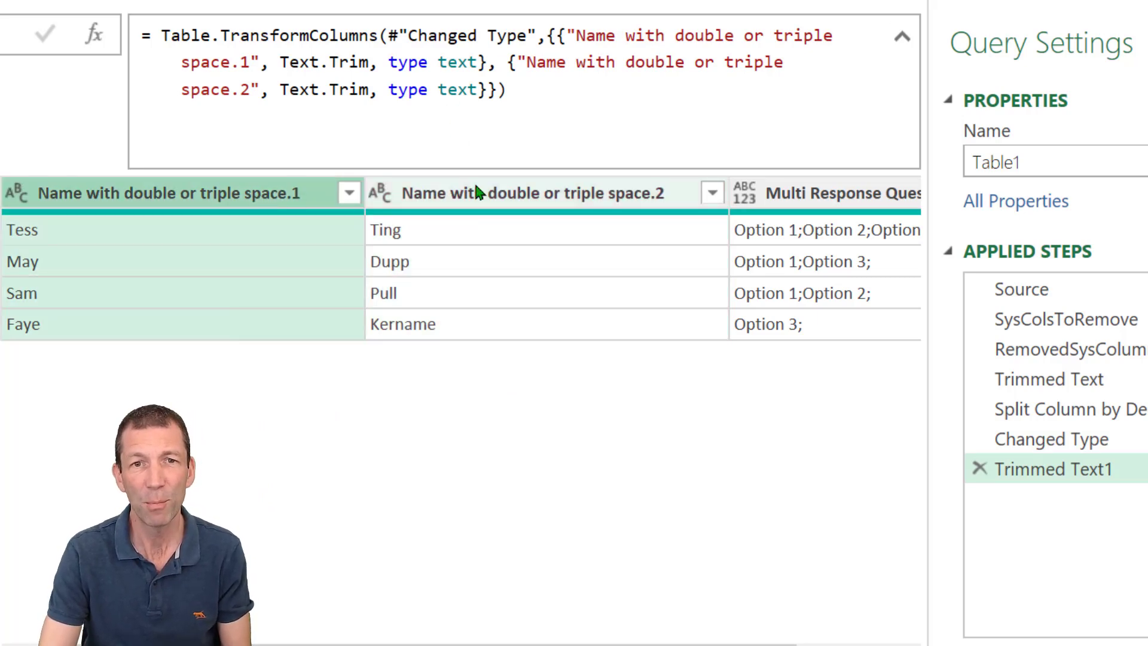
left_click(476, 195, "ctrl")
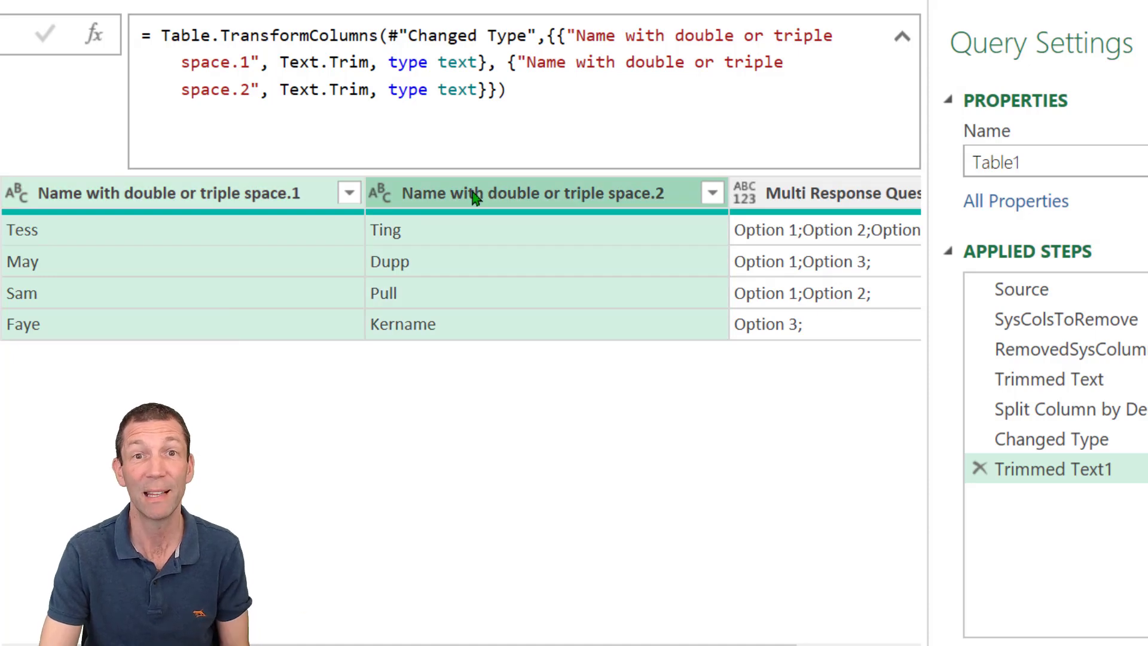
right_click(477, 198)
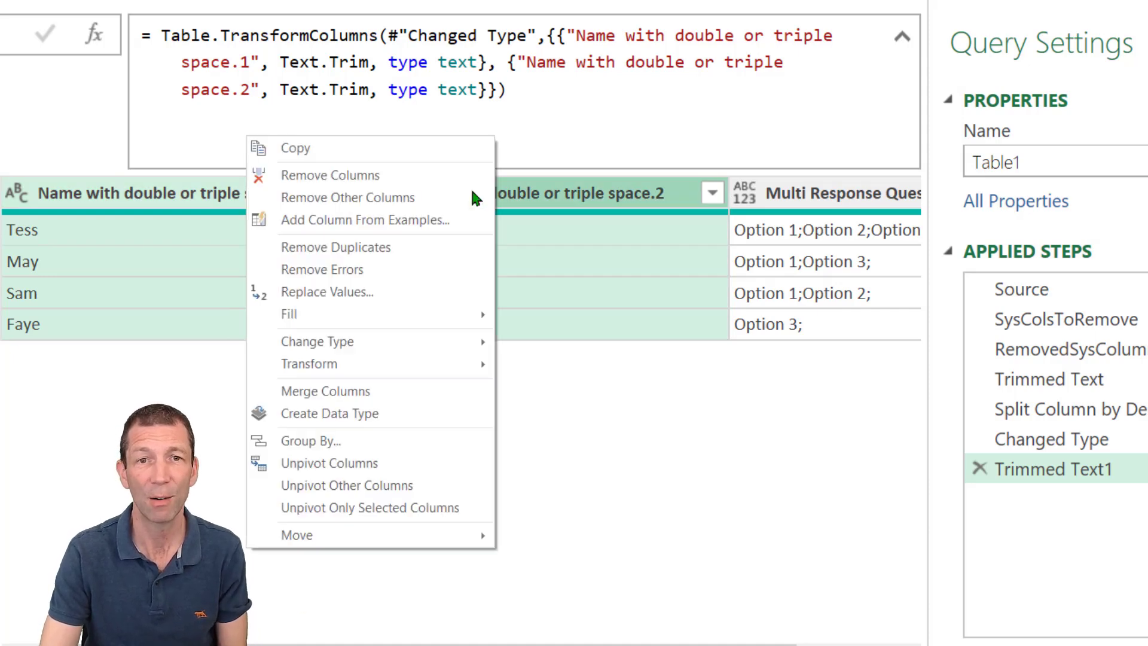
Merge the .1 and .2 columns with a Space separator into a column named Name
left_click(350, 392)
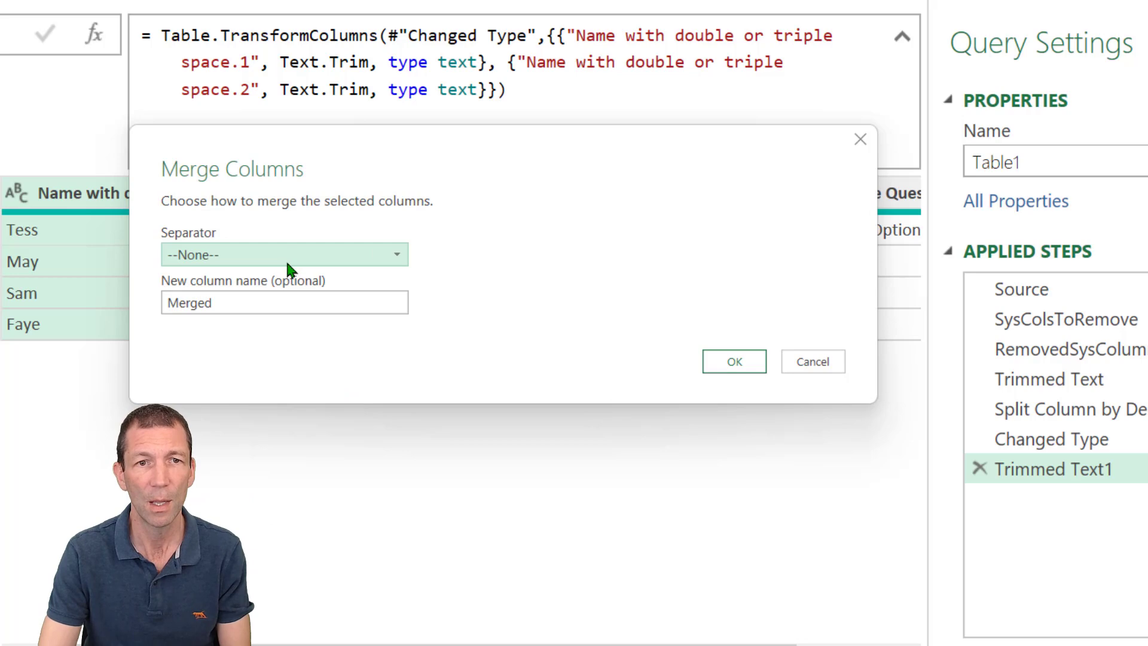
left_click(290, 257)
left_click(236, 384)
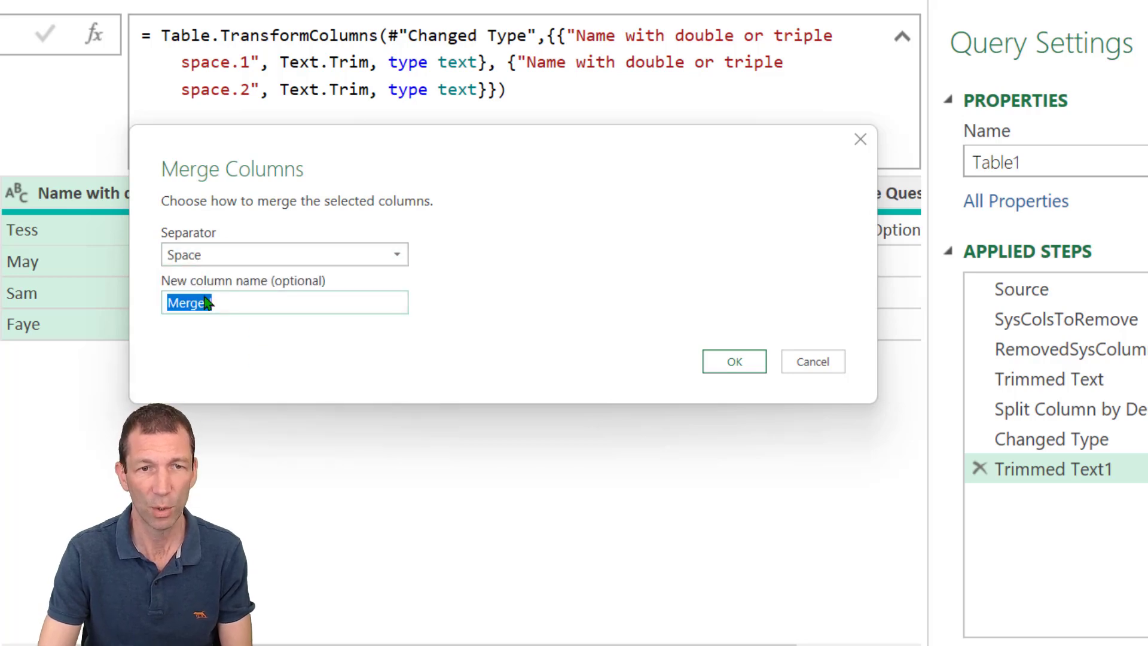
type("e")
key("Return")
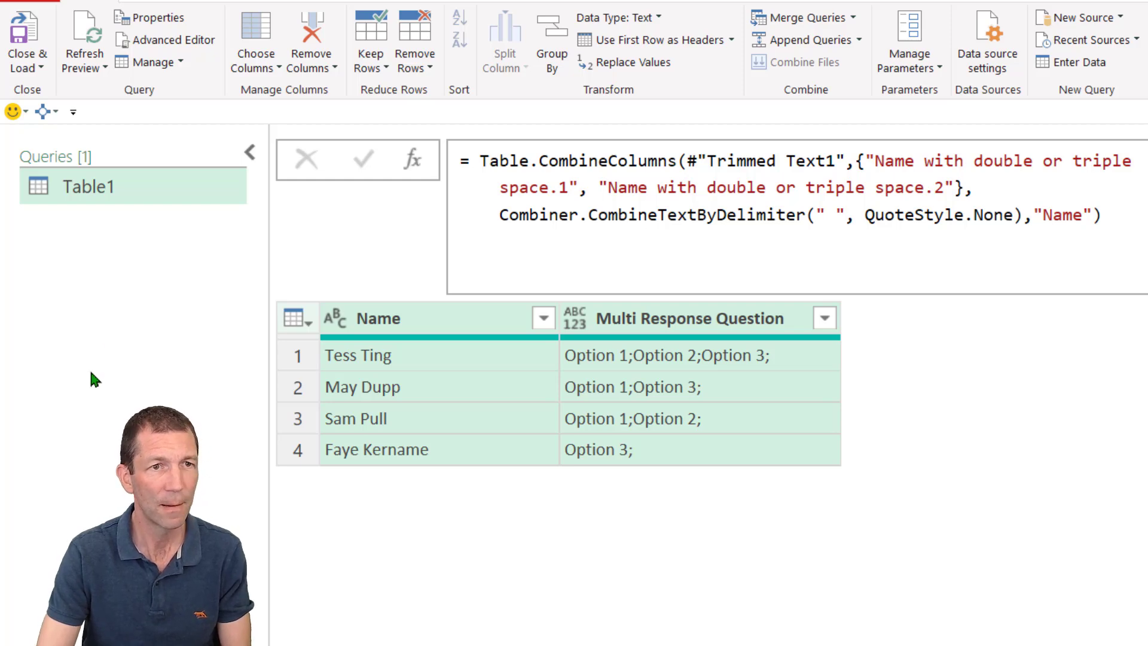
Add a new blank query, Query1, via Other Sources in the Queries pane
right_click(95, 271)
mouse_move(164, 272)
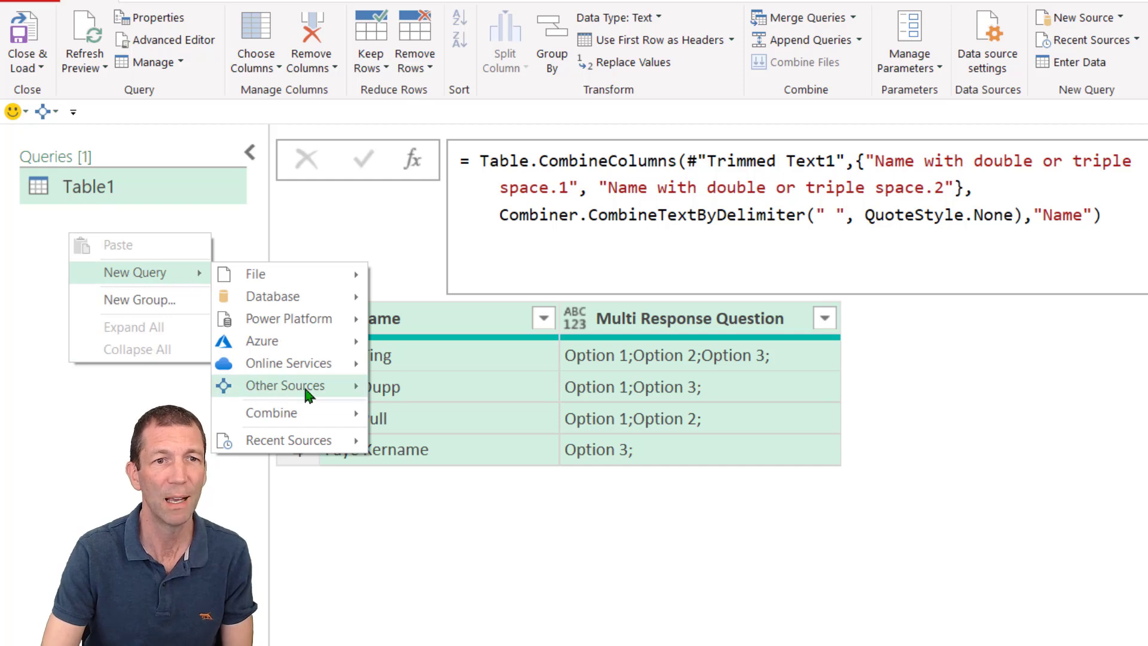
mouse_move(307, 392)
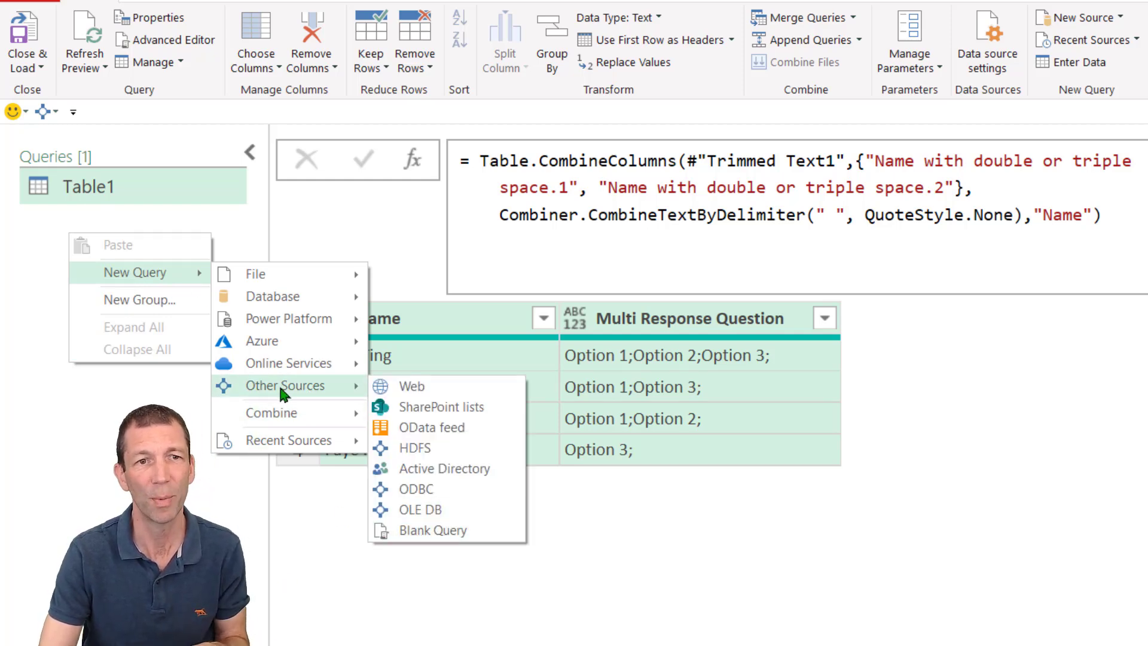
left_click(44, 111)
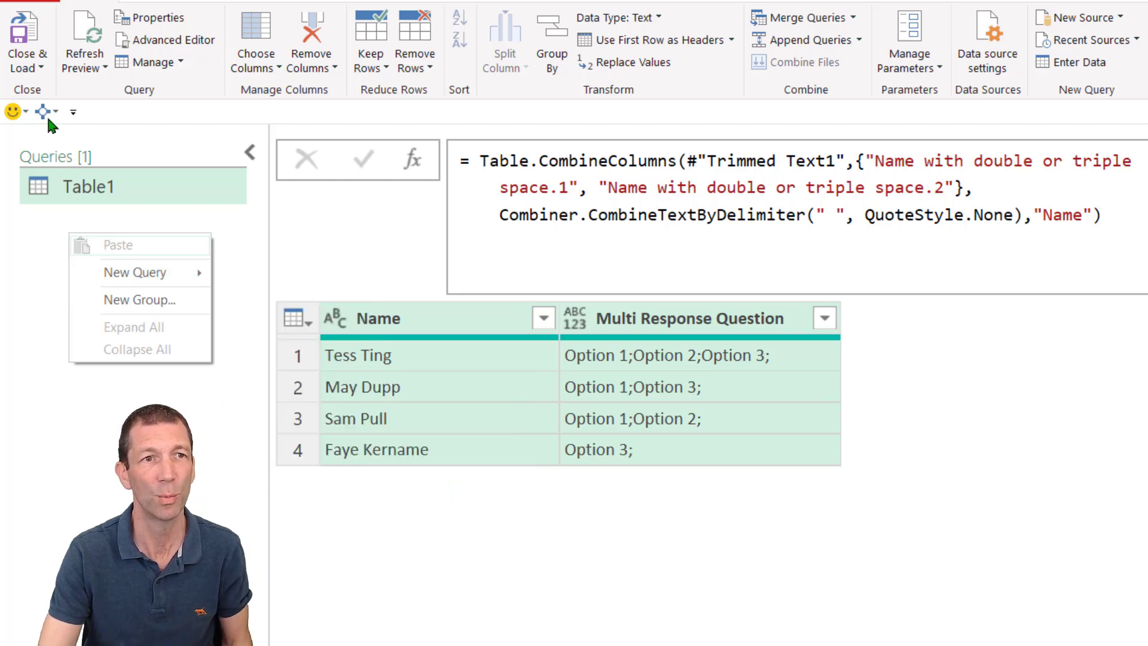
left_click(87, 485)
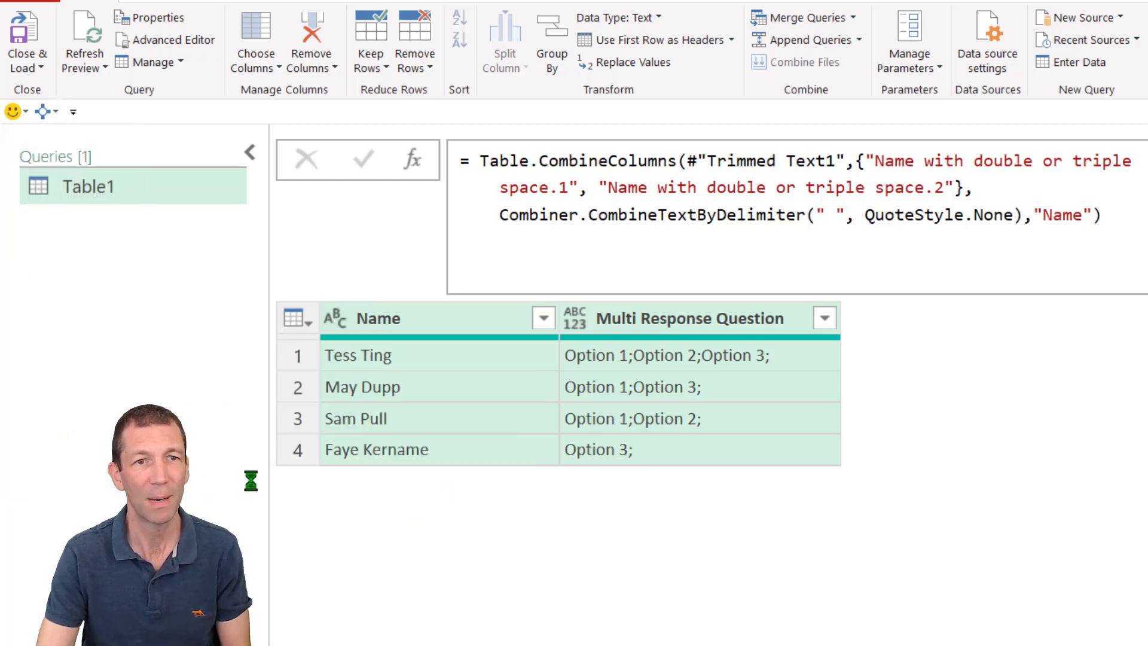
Review Query1's Text.Split, List.Select and Text.Combine function code in the Advanced Editor
left_click(187, 39)
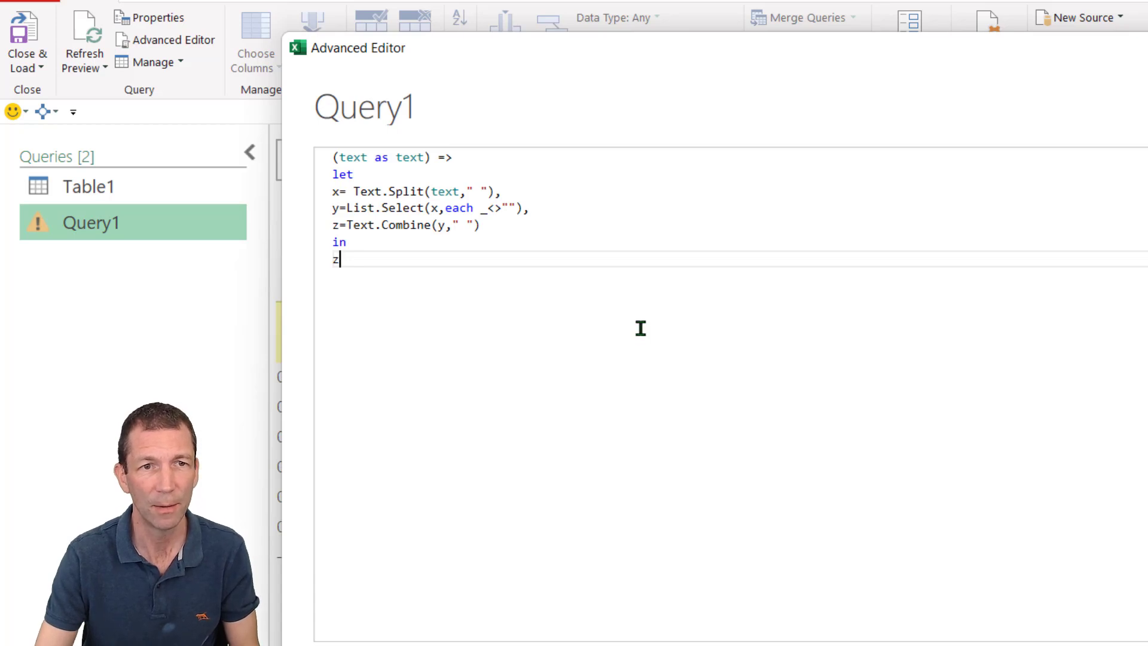
key("Up")
key("Up")
key("Up")
key("Up")
key("End")
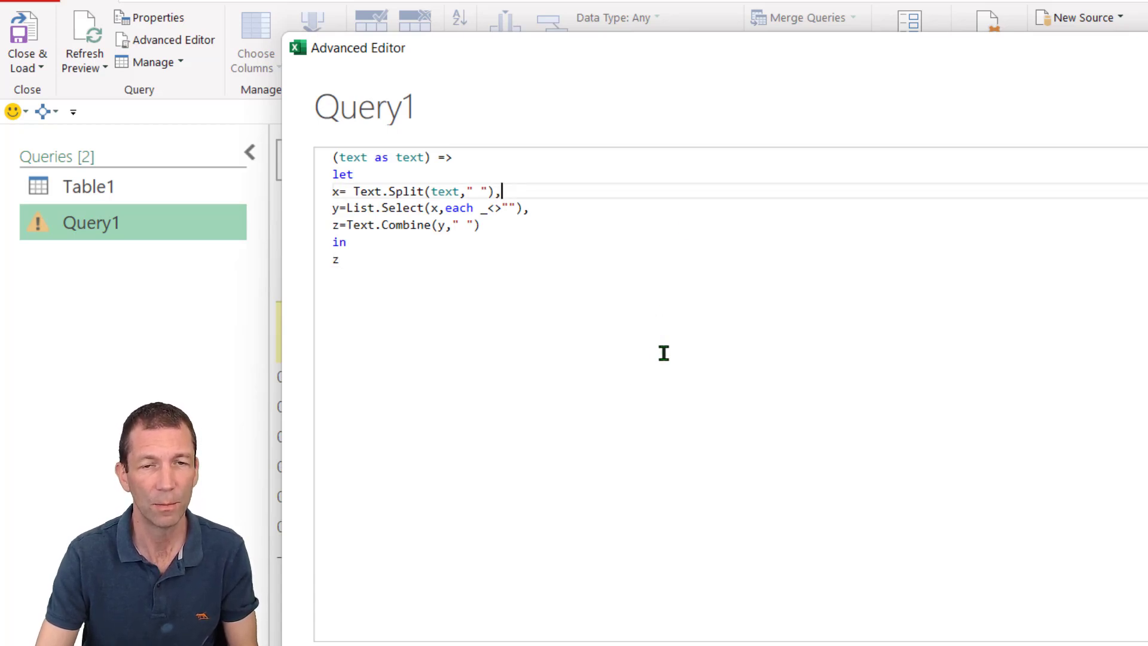
key("ctrl+shift+equal")
key("ctrl+shift+equal")
key("ctrl+shift+equal")
key("ctrl+shift+equal")
key("ctrl+shift+equal")
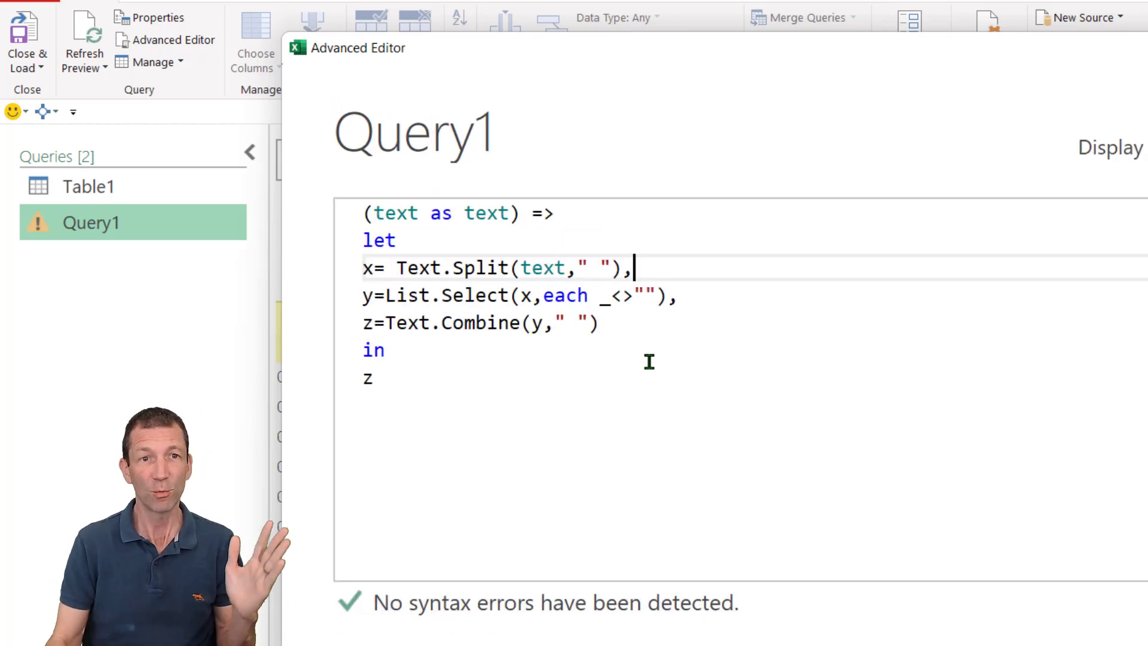
double_click(410, 210)
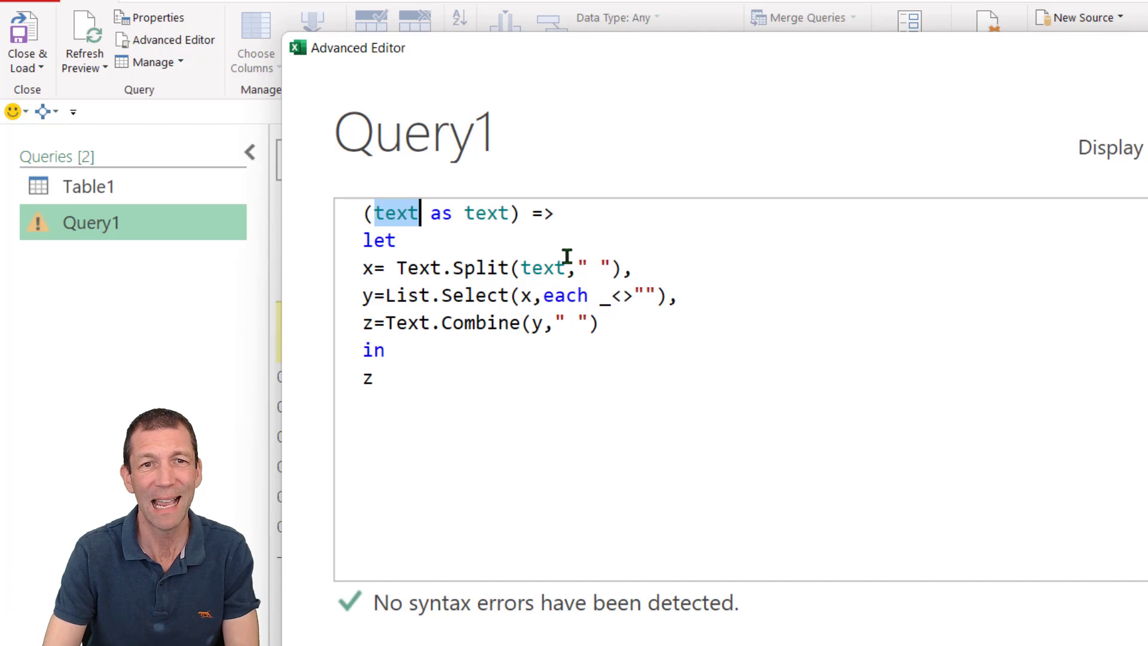
left_click_drag(635, 267, 366, 272)
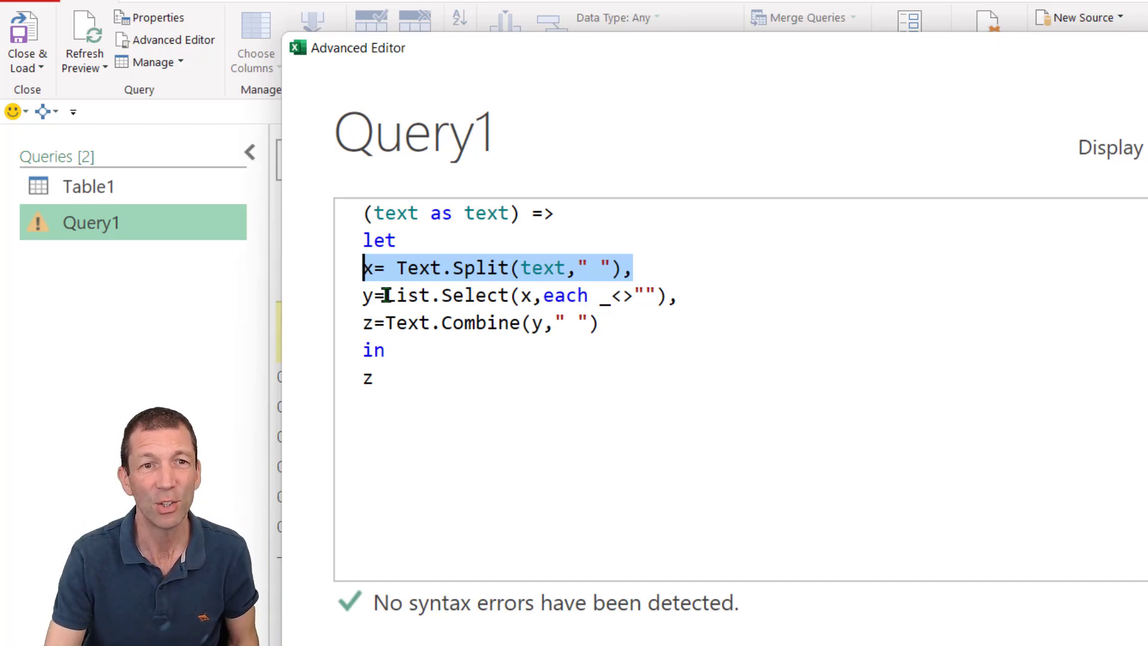
left_click_drag(386, 295, 805, 301)
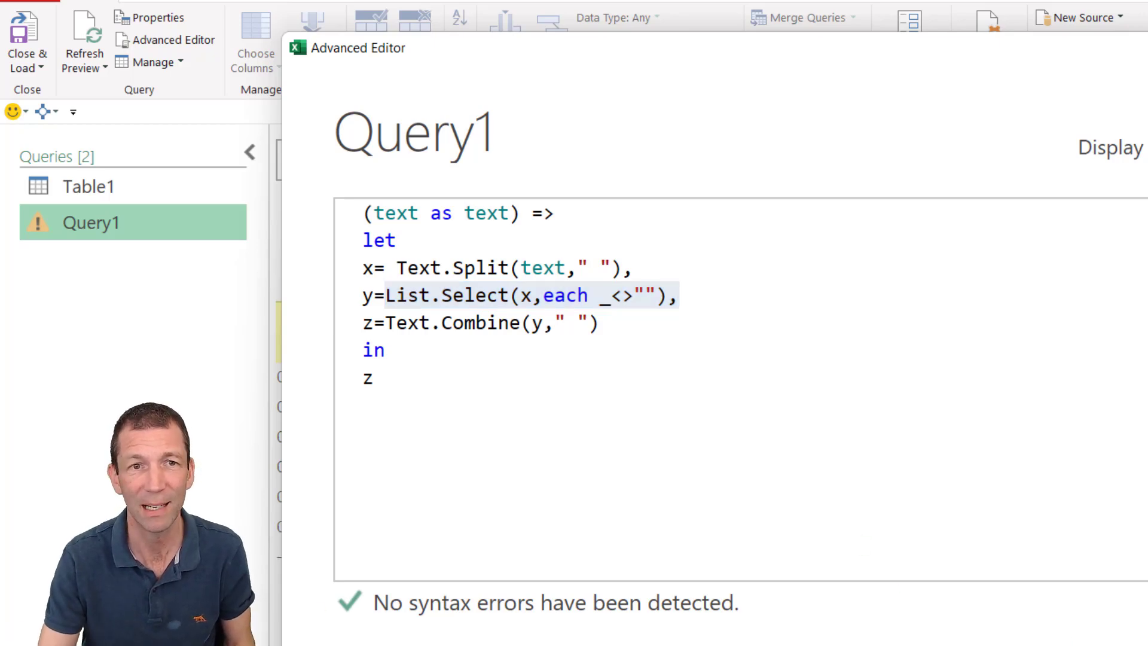
Close the Advanced Editor and rename Query1 to fxTrim
key("Escape")
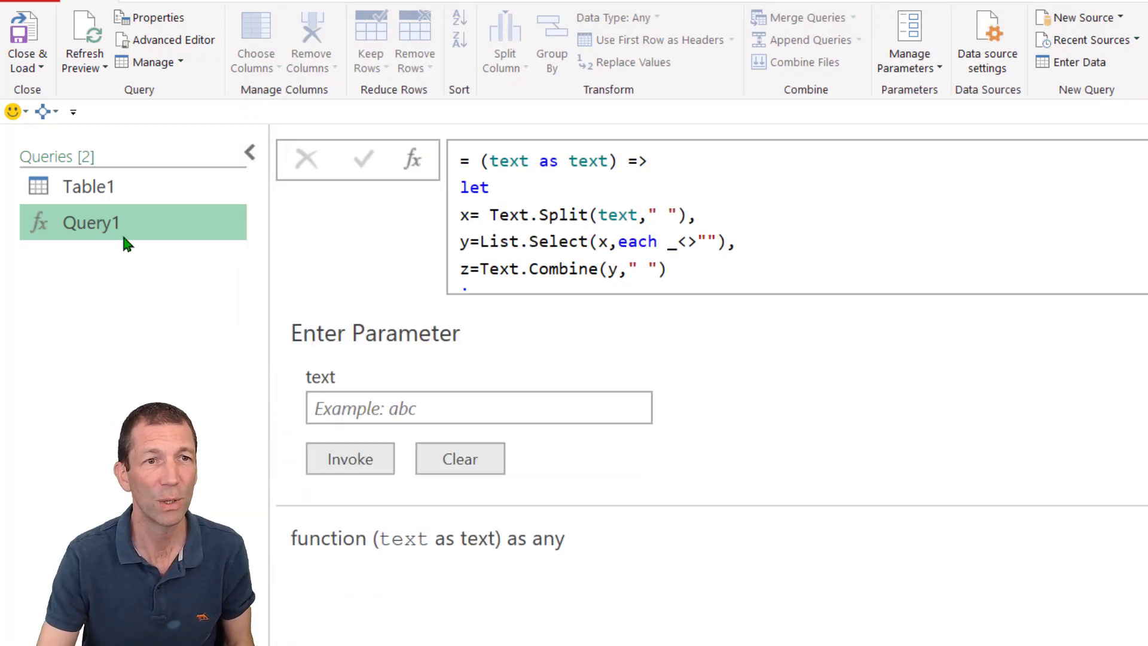
double_click(127, 234)
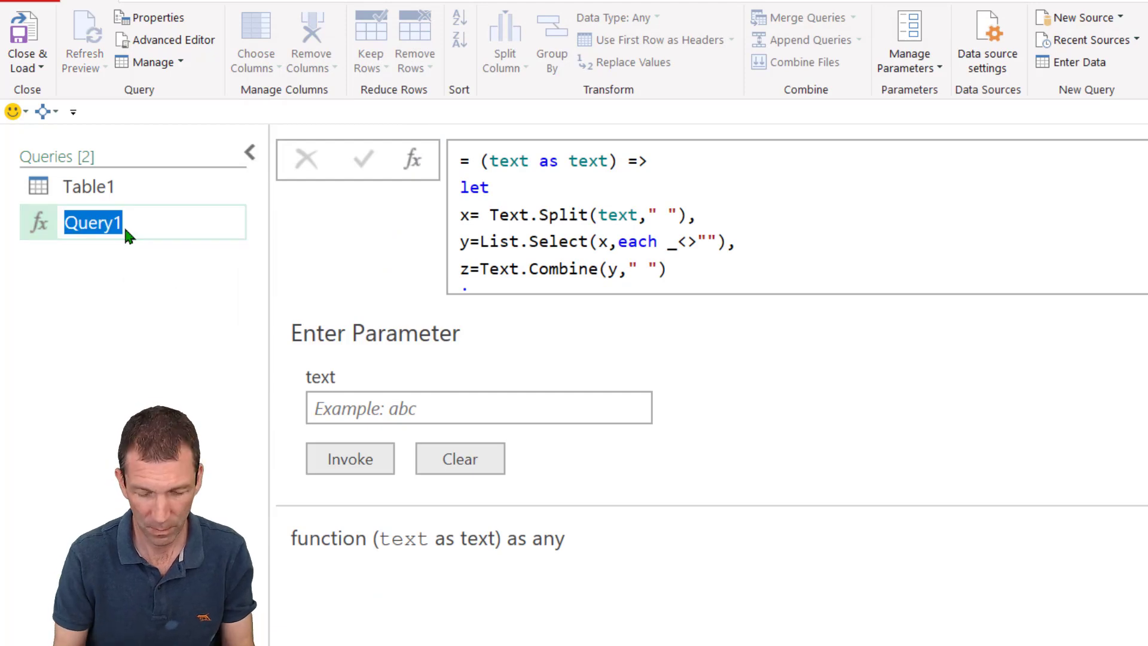
type("Tri")
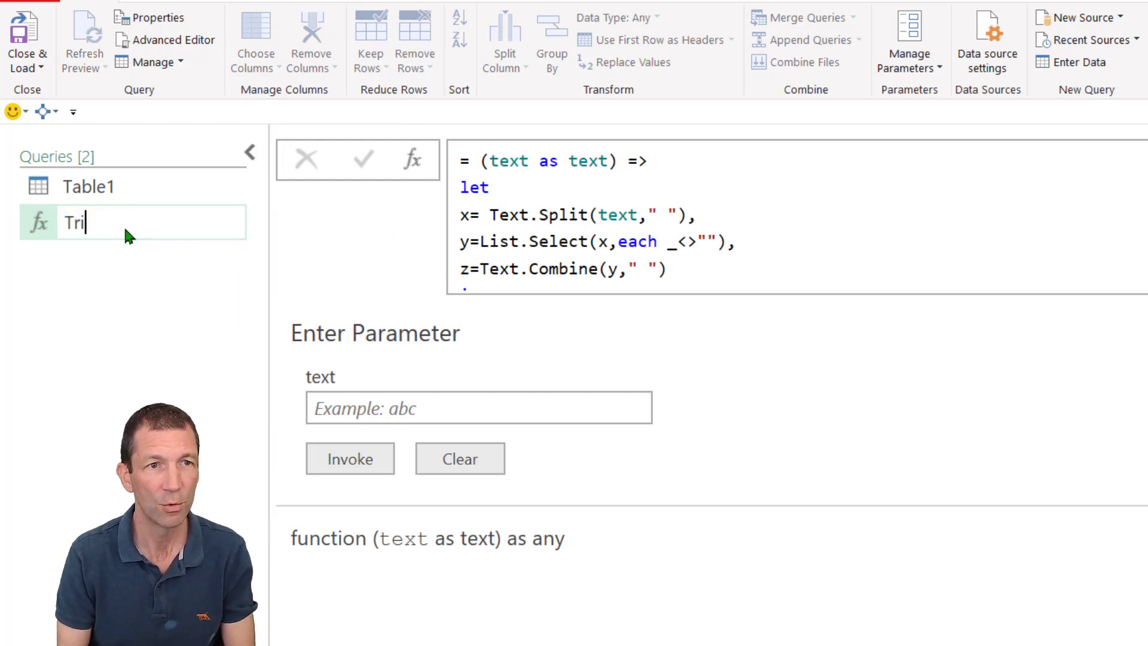
key("BackSpace")
key("BackSpace")
key("BackSpace")
type("fxT")
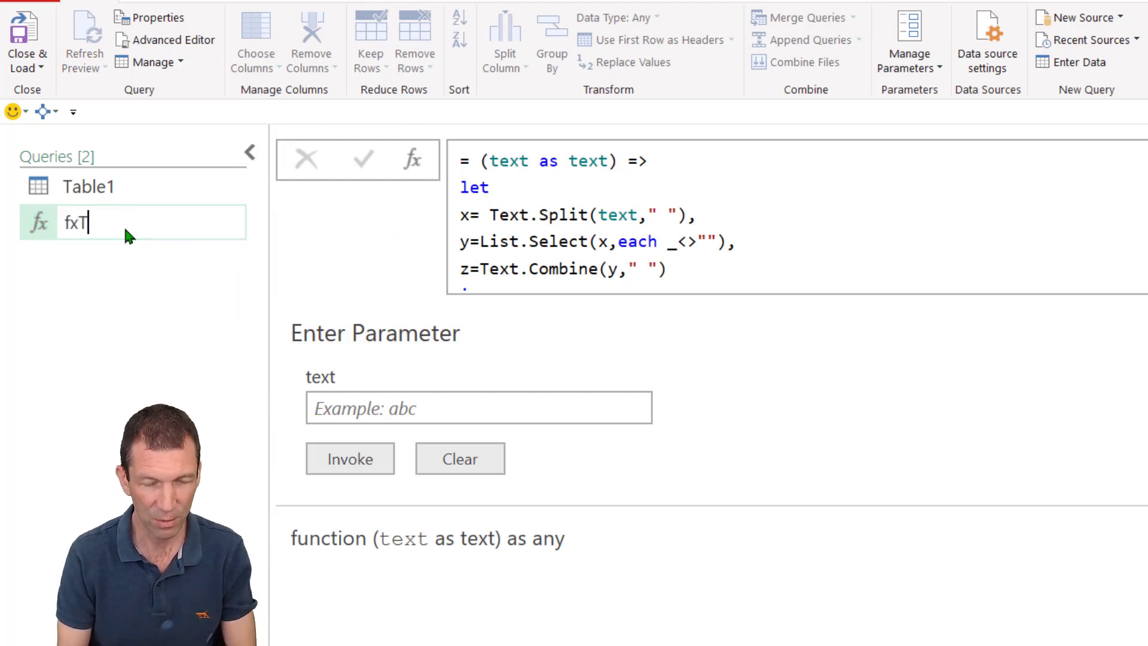
key("Return")
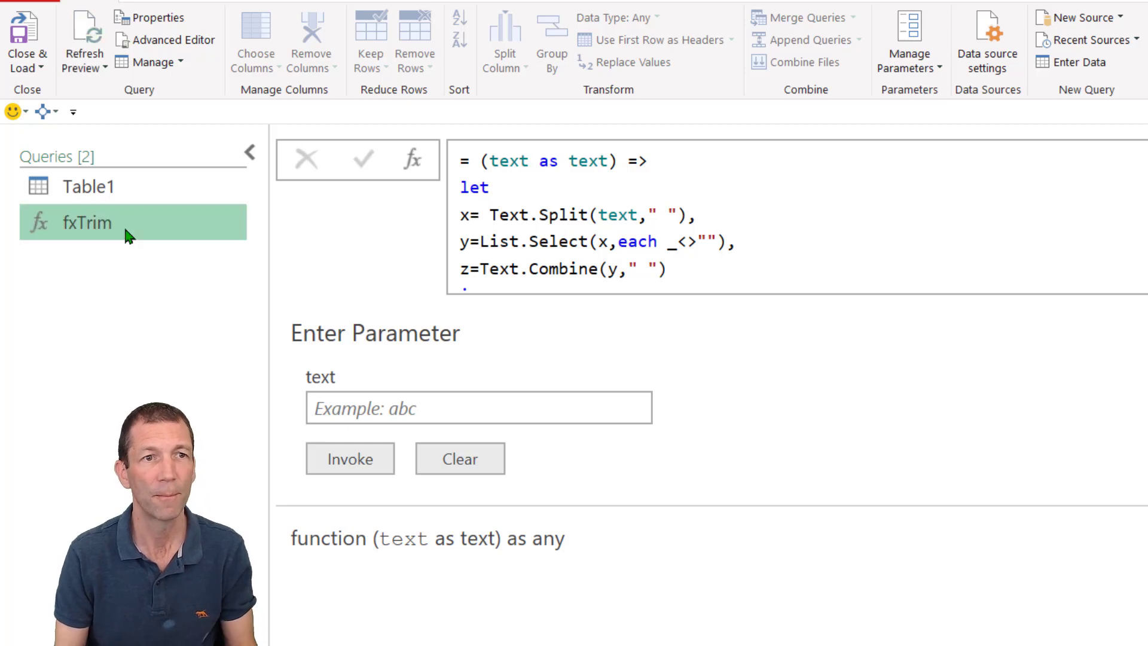
Open Table1 and step back to its Trimmed Text applied step
left_click(132, 189)
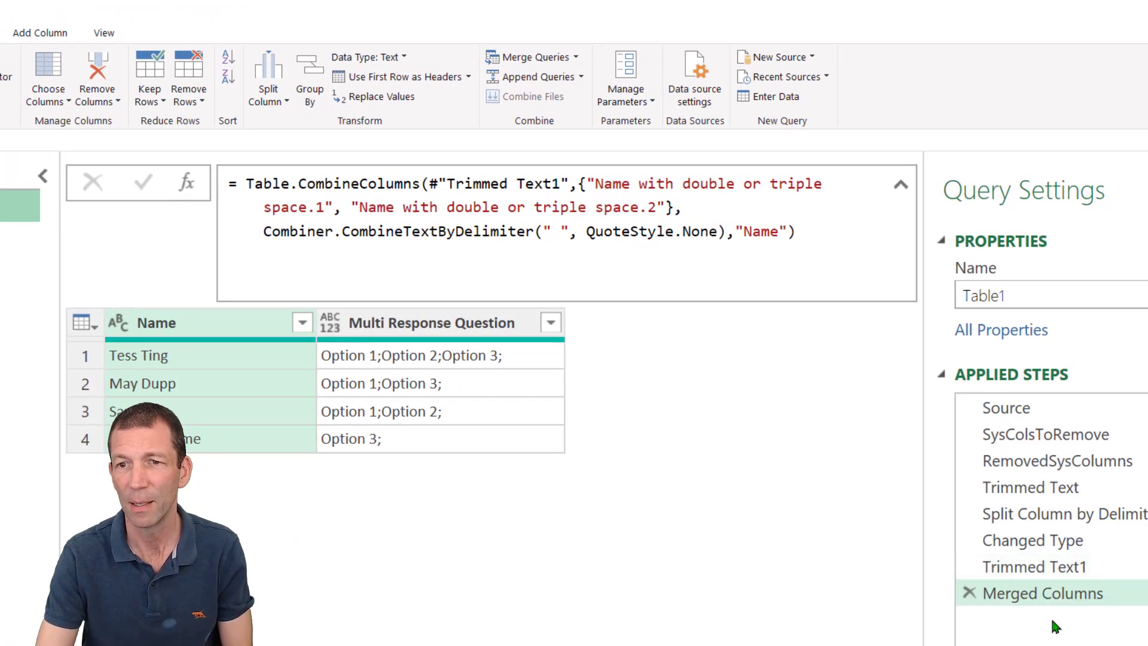
left_click(1056, 540)
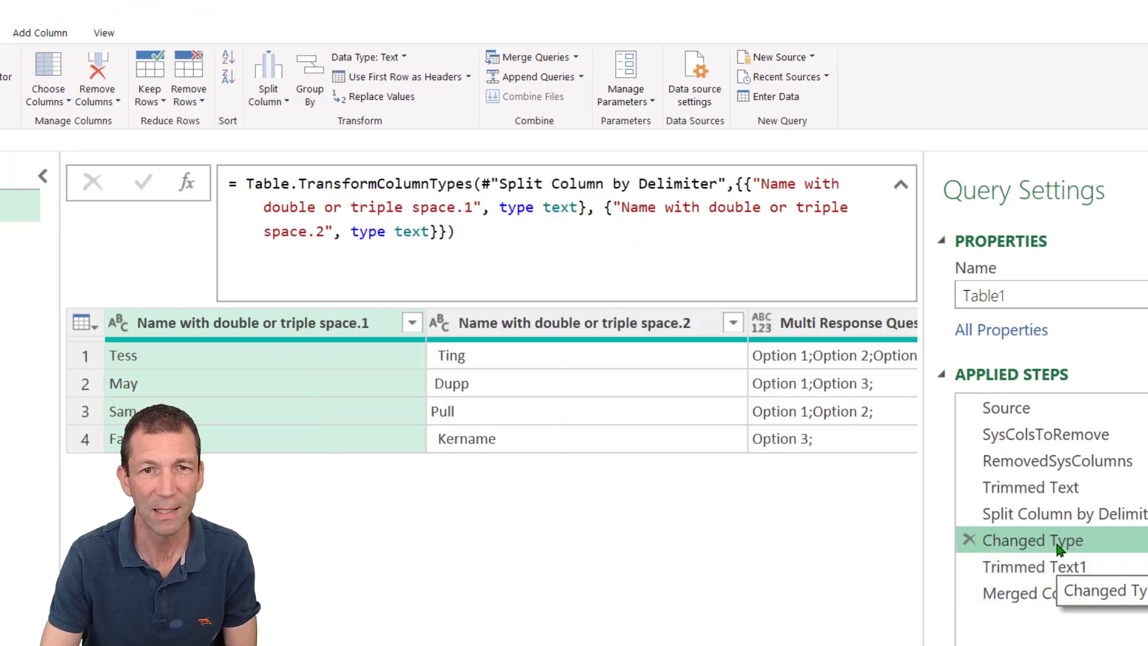
left_click(1057, 509)
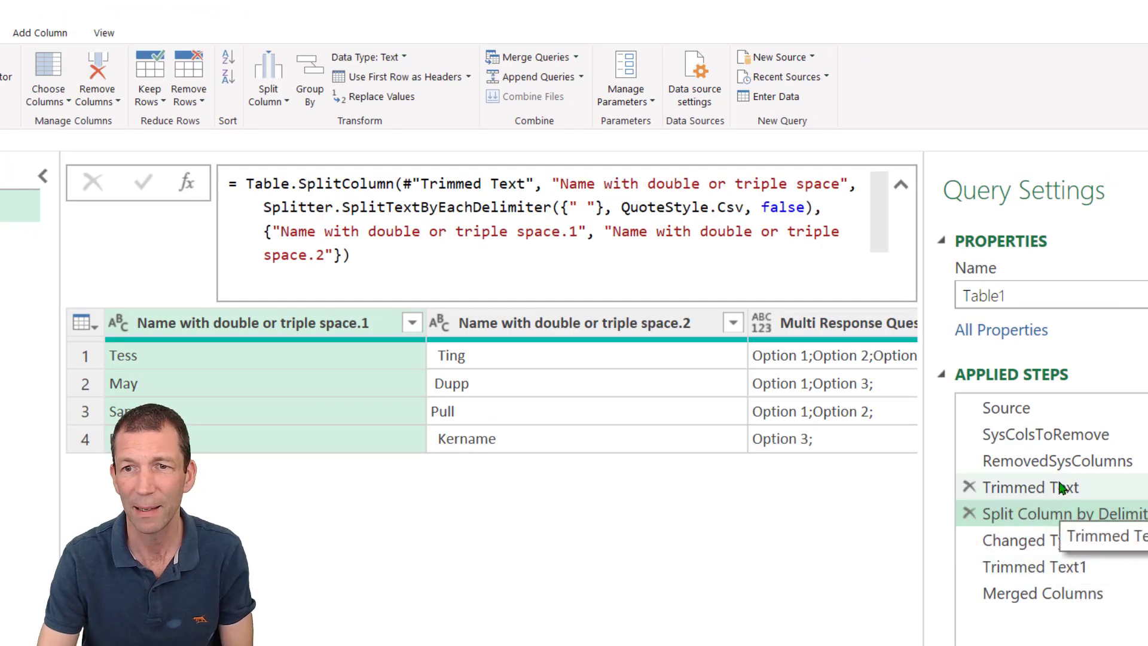
left_click(1060, 488)
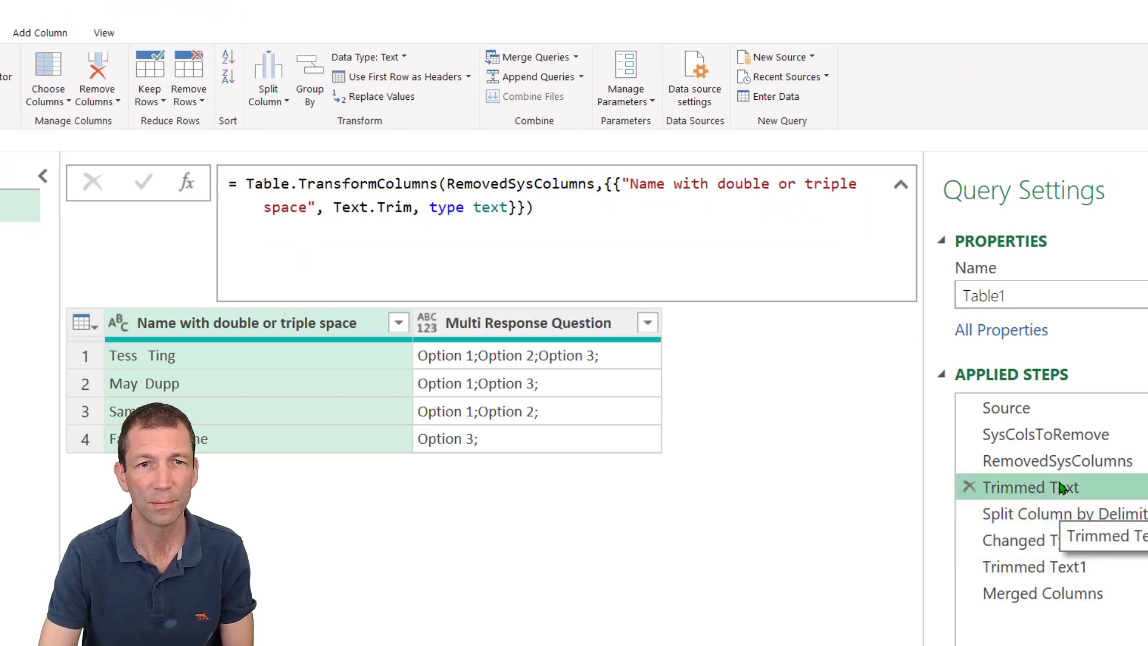
Invoke fxTrim on the name column to add a Clean Name column
left_click(37, 33)
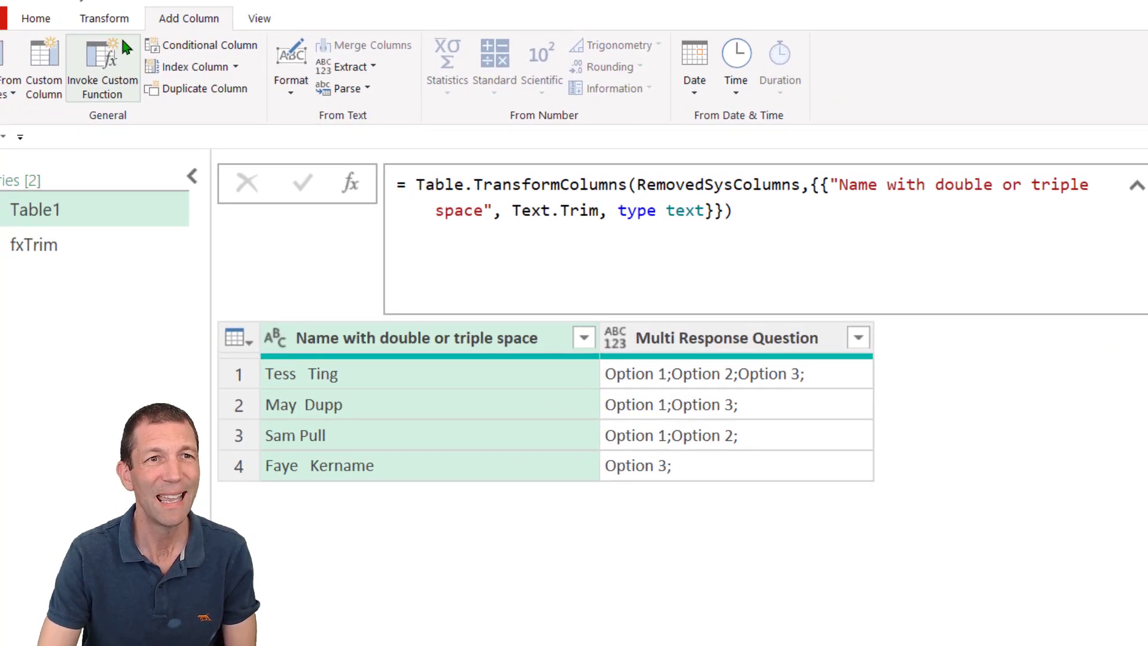
left_click(93, 74)
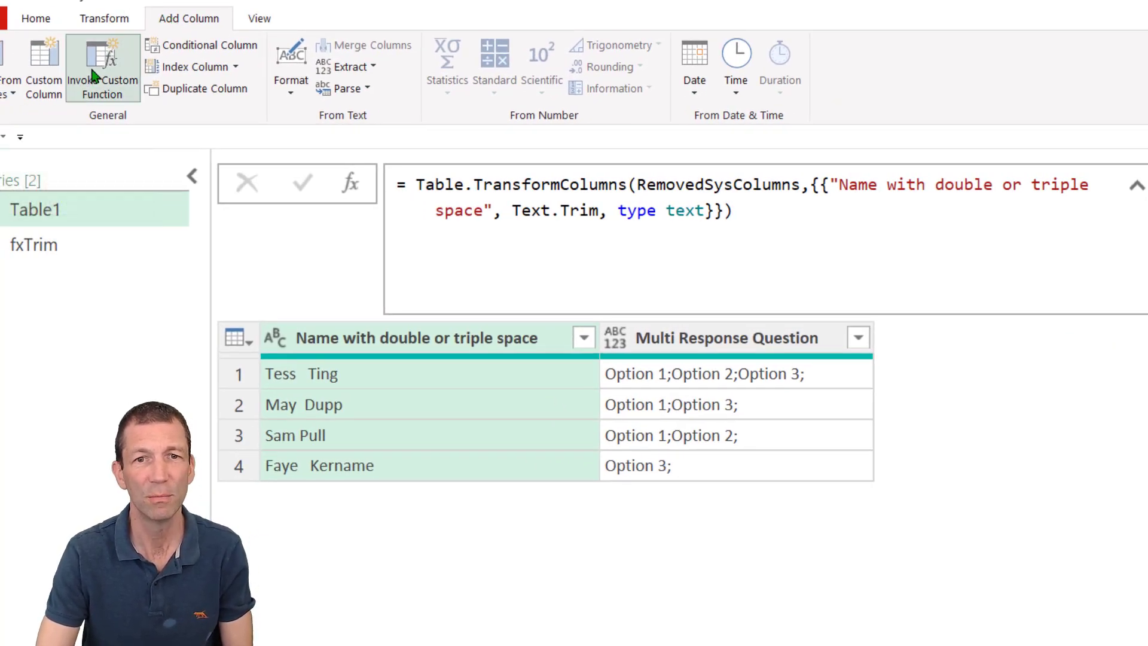
left_click(850, 459)
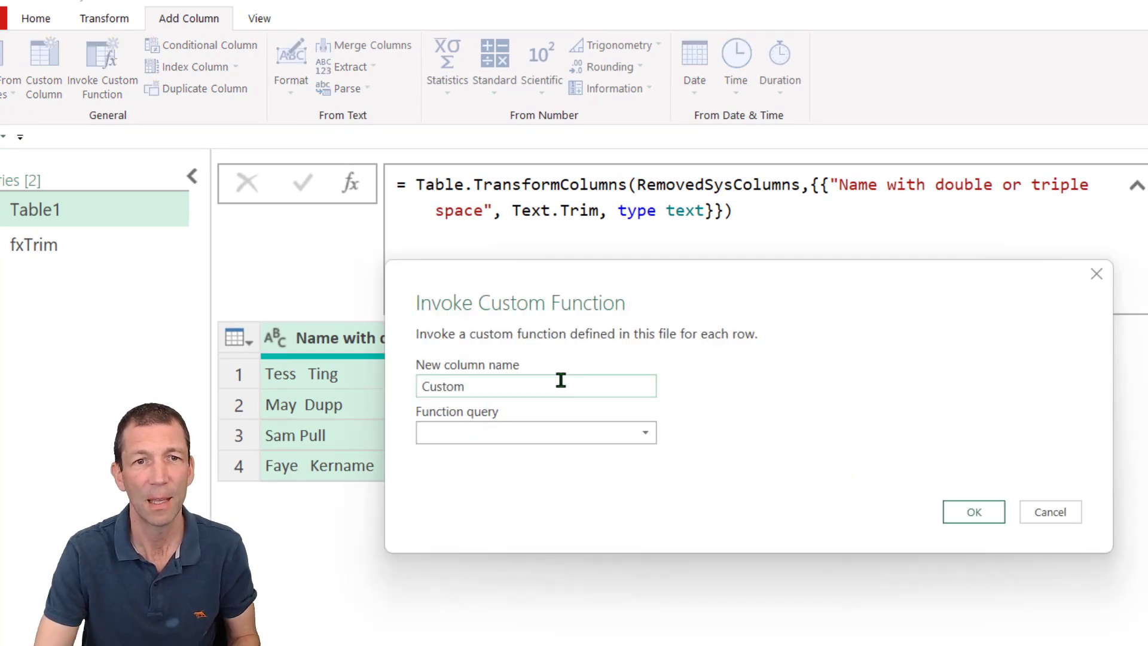
left_click_drag(422, 387, 457, 397)
type("Clean Name")
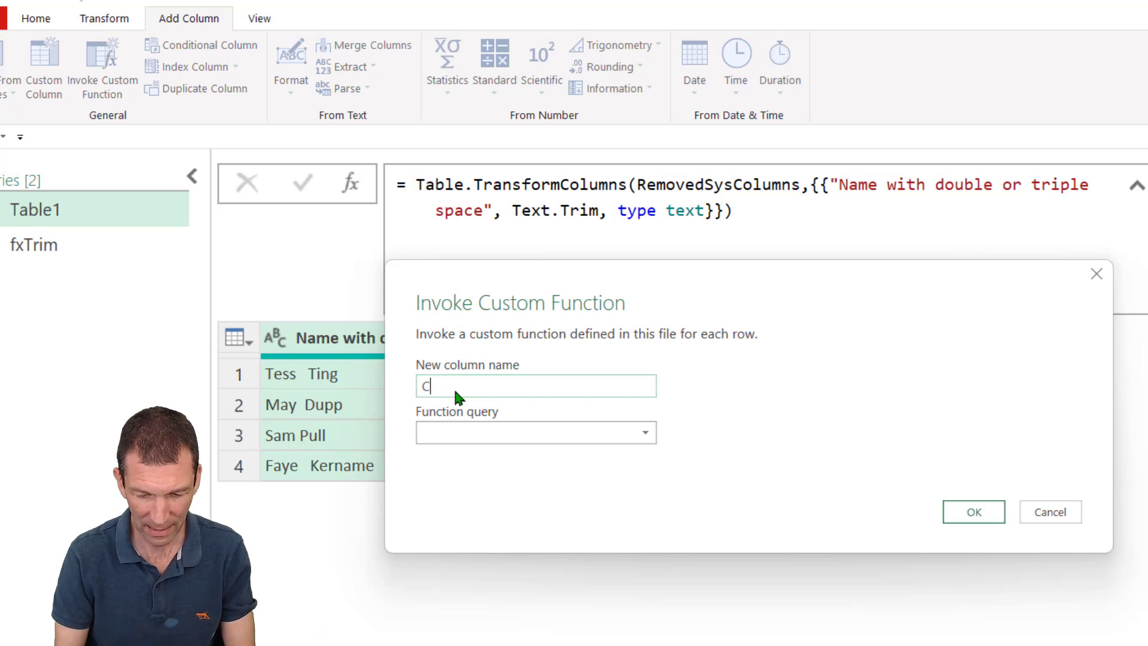
left_click(539, 437)
left_click(526, 458)
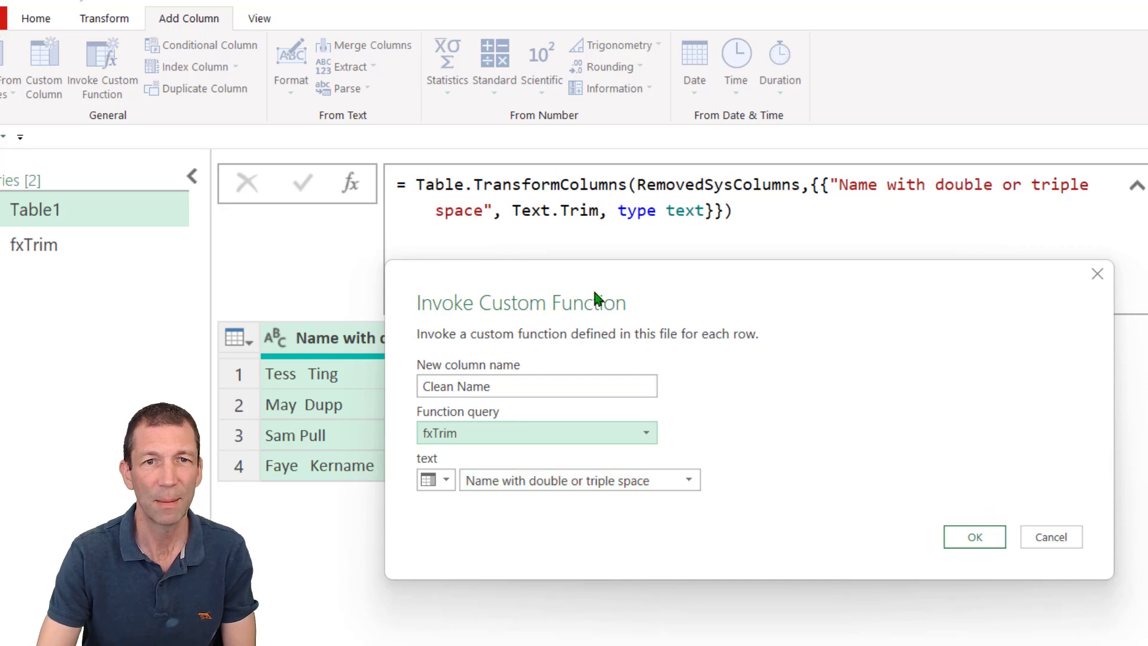
left_click_drag(611, 264, 888, 200)
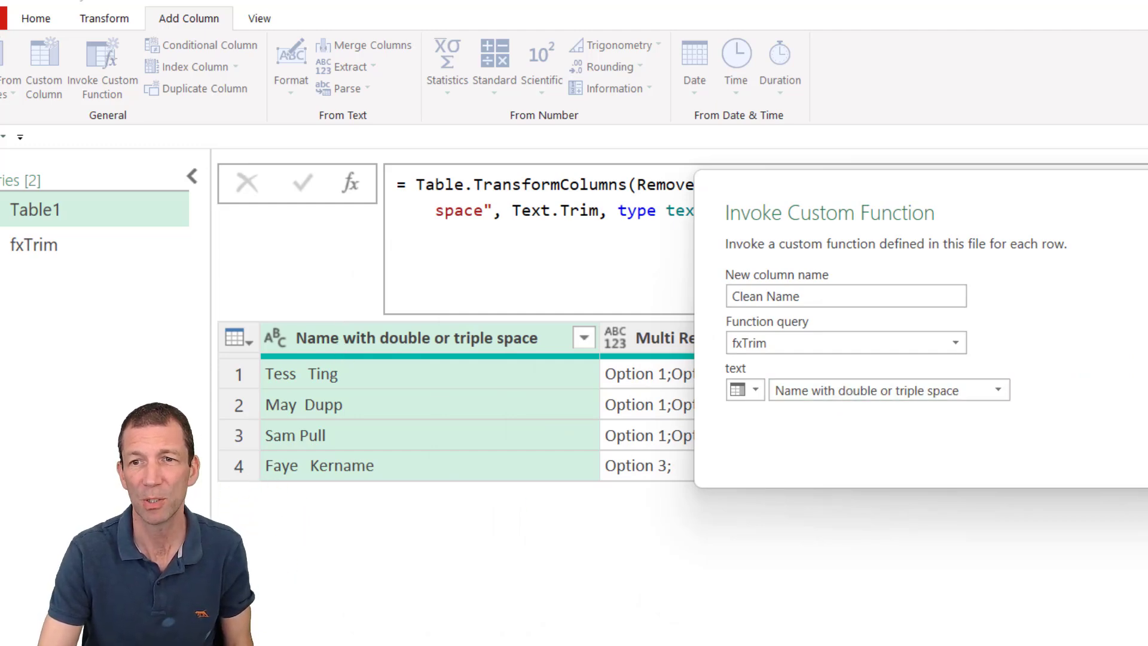
key("Return")
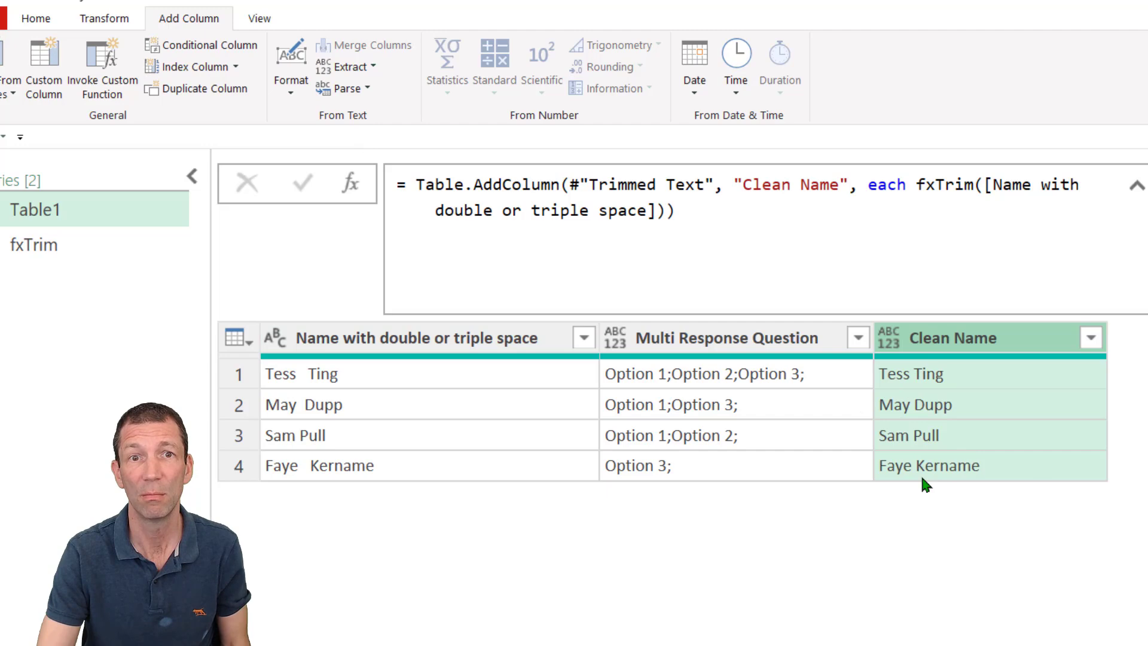
Delete the Clean Name custom-function step, check fxTrim, and return to Table1
key("Delete")
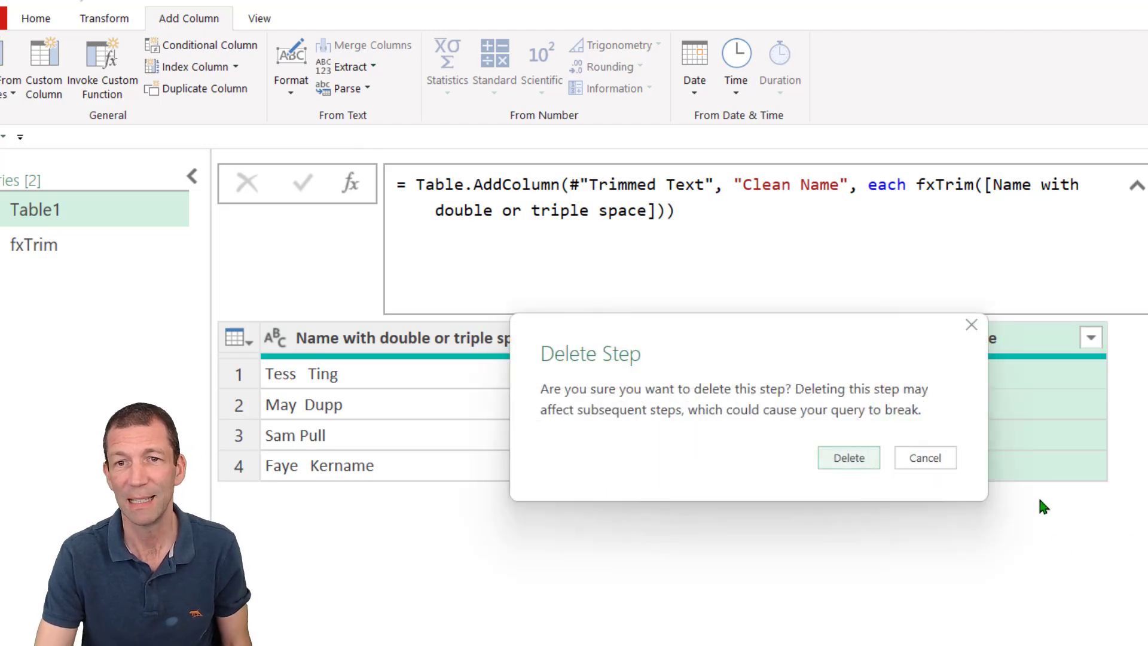
left_click(849, 458)
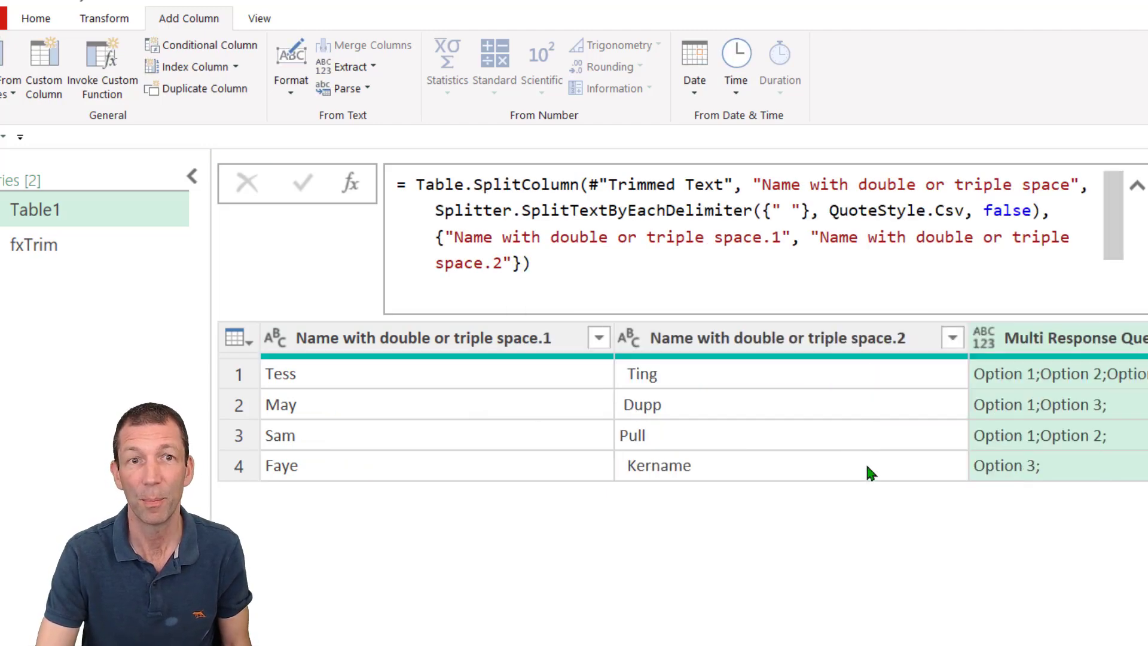
left_click(96, 256)
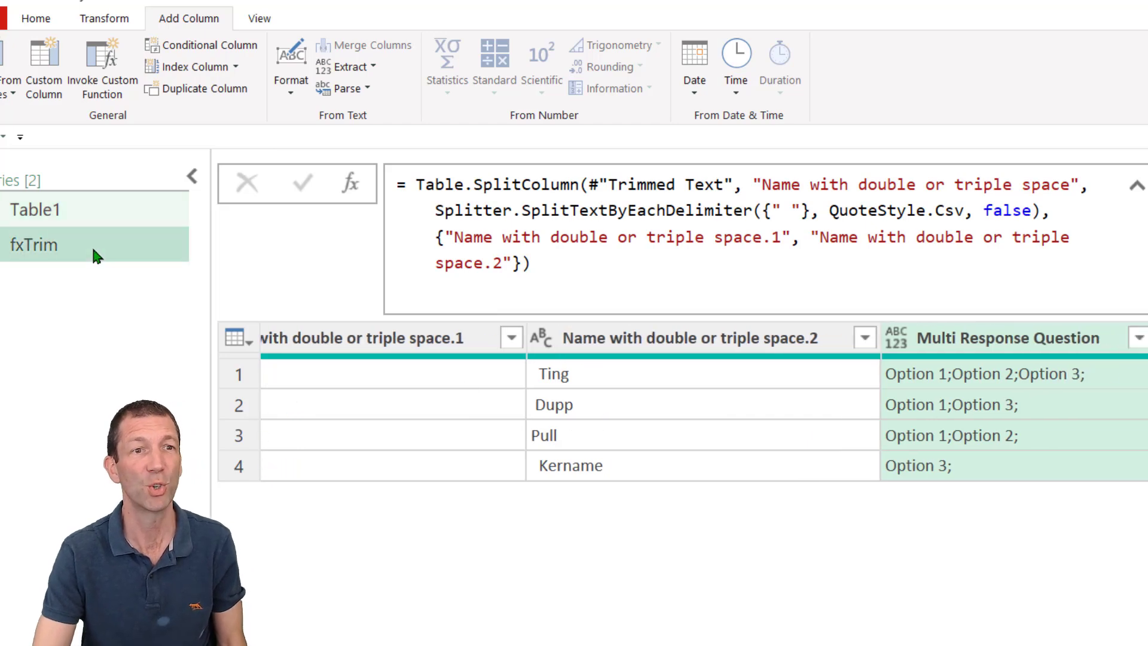
left_click(81, 222)
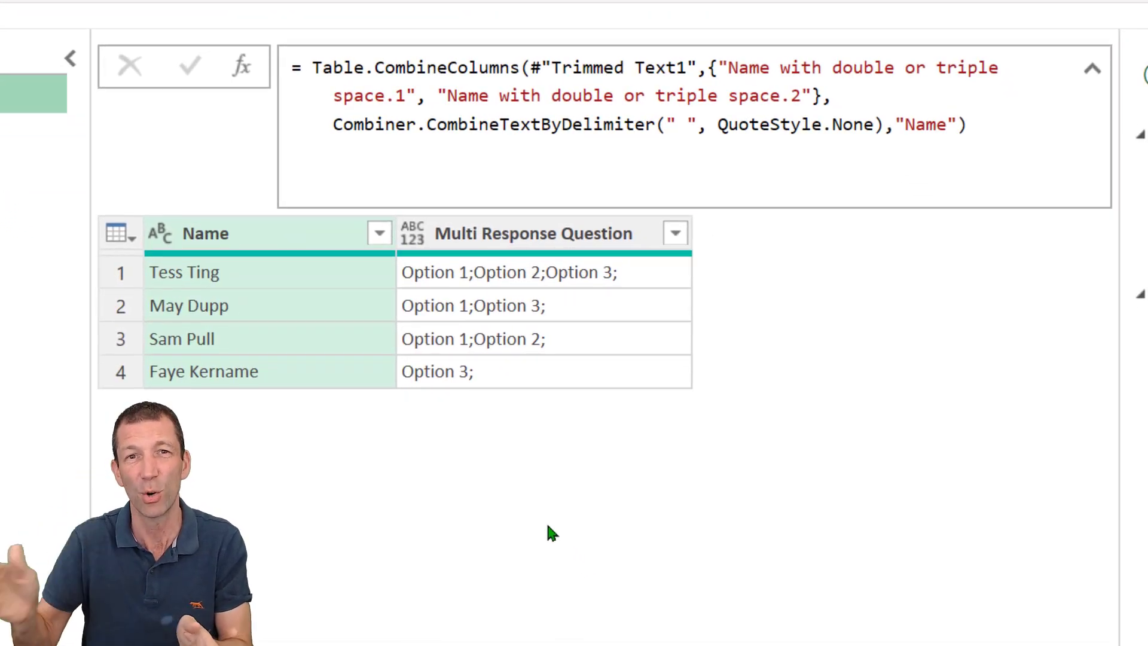
Split Multi Response Question at each semicolon into rows instead of columns
right_click(497, 248)
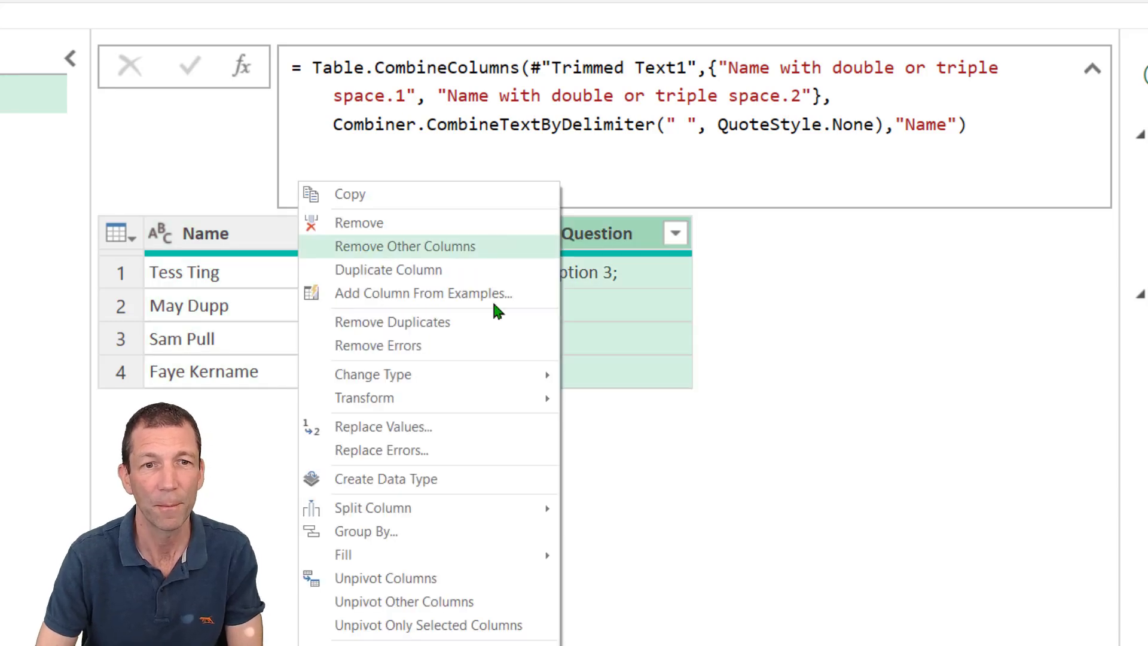
mouse_move(453, 508)
left_click(655, 512)
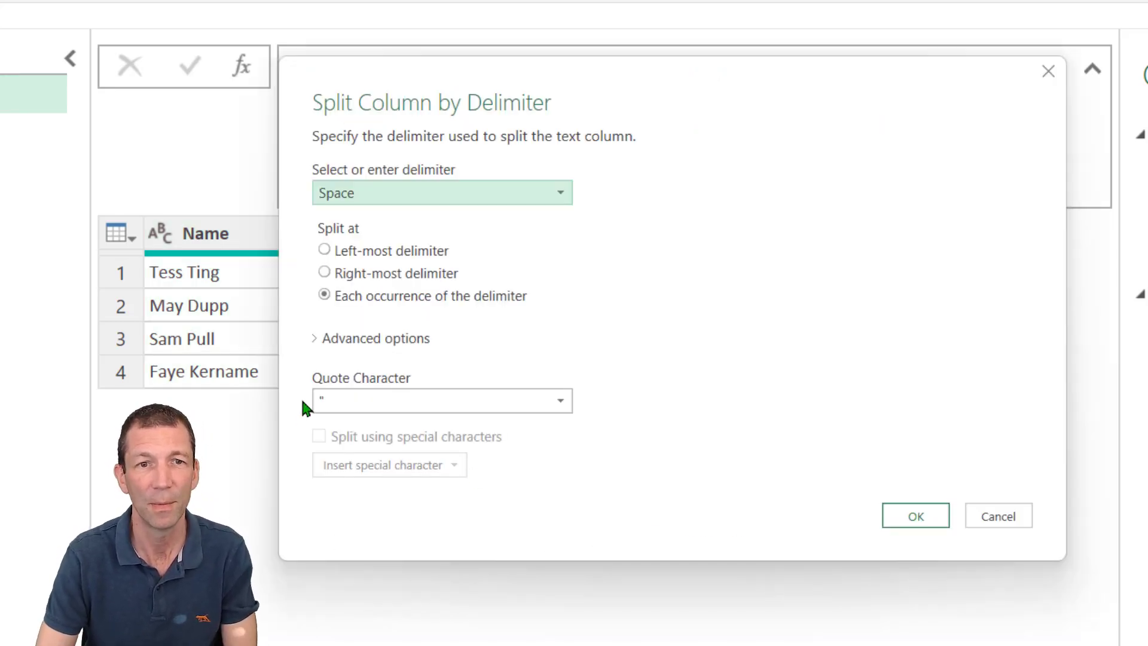
left_click(350, 295)
left_click(392, 200)
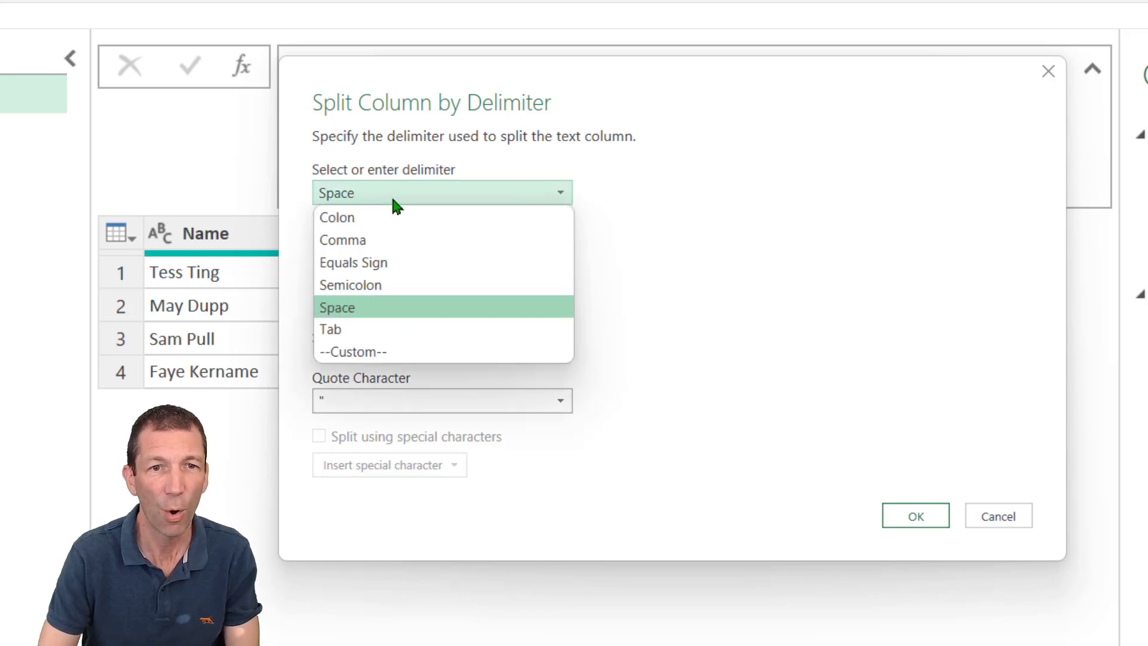
left_click(380, 286)
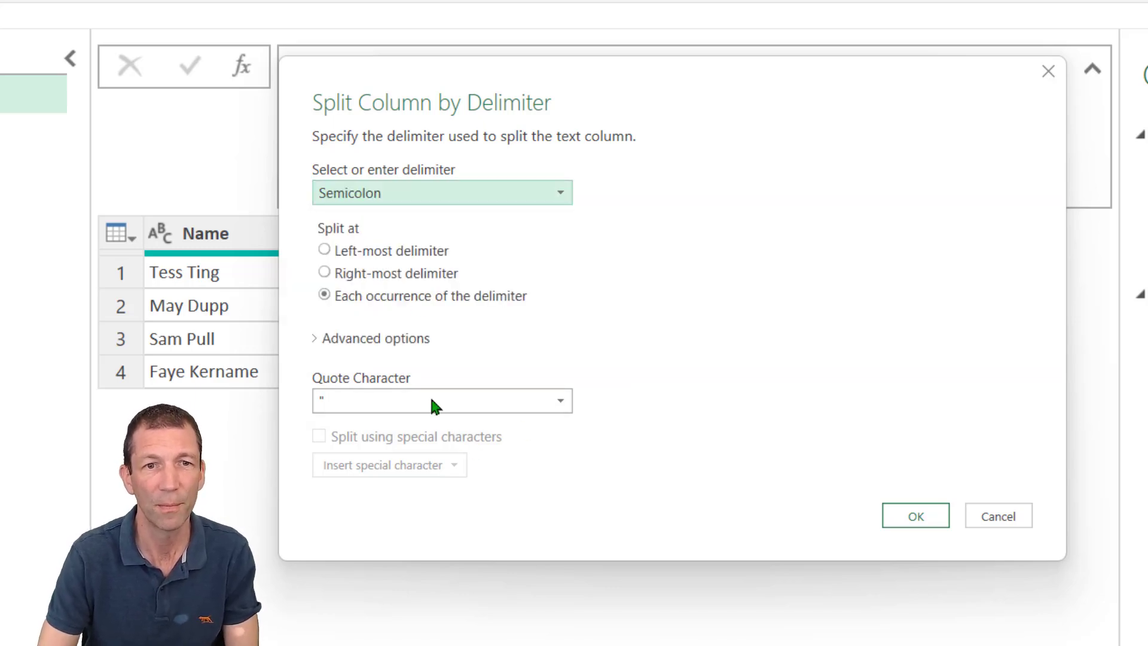
left_click(353, 338)
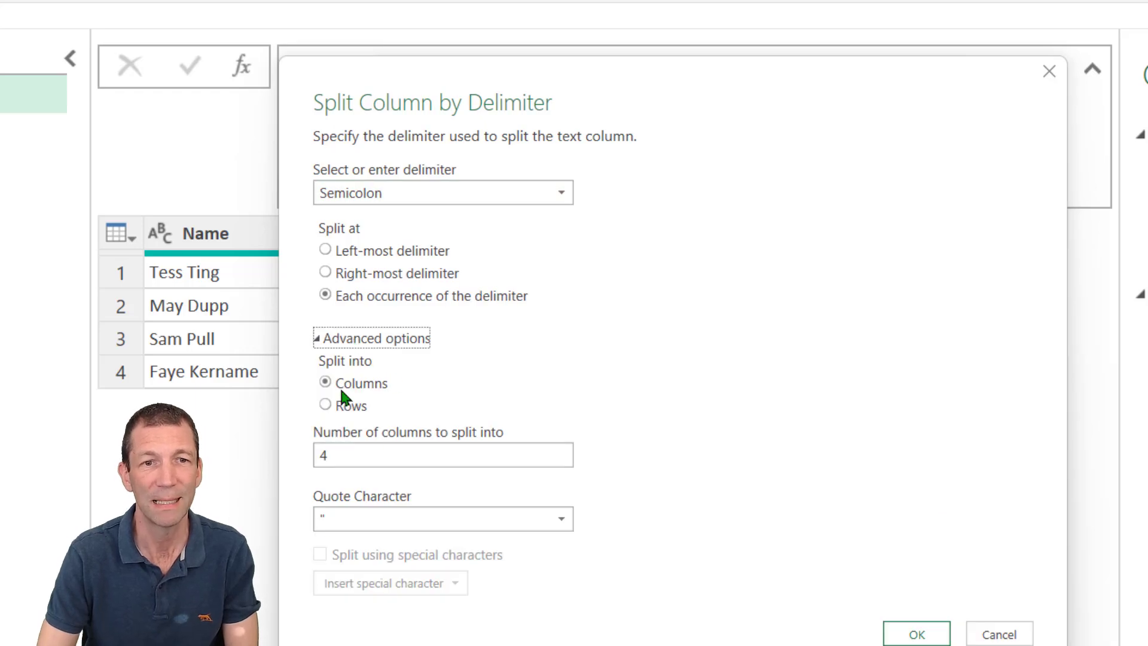
left_click(346, 406)
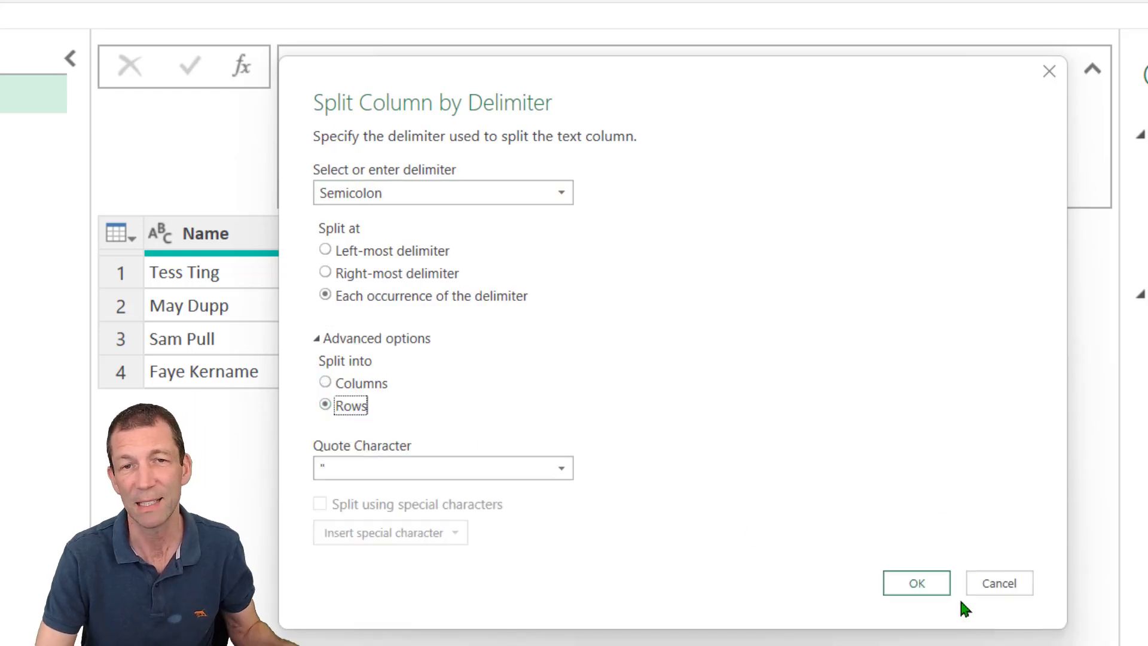
left_click(924, 586)
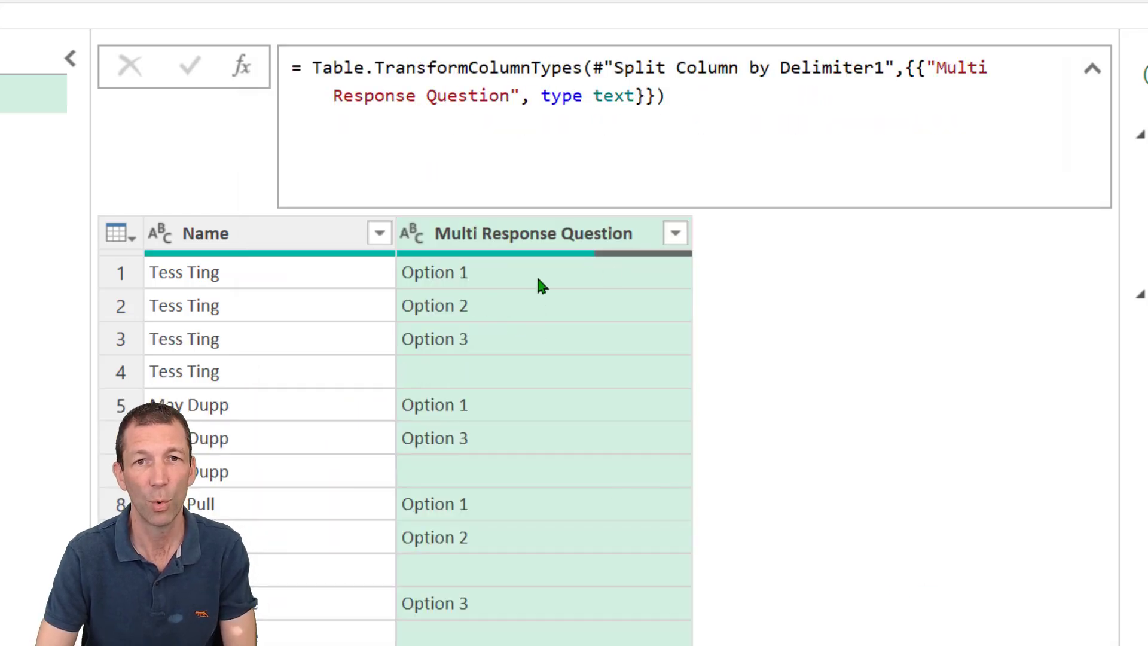
Remove empty Multi Response Question rows and add an Index column numbering rows 0 to 7
left_click(675, 233)
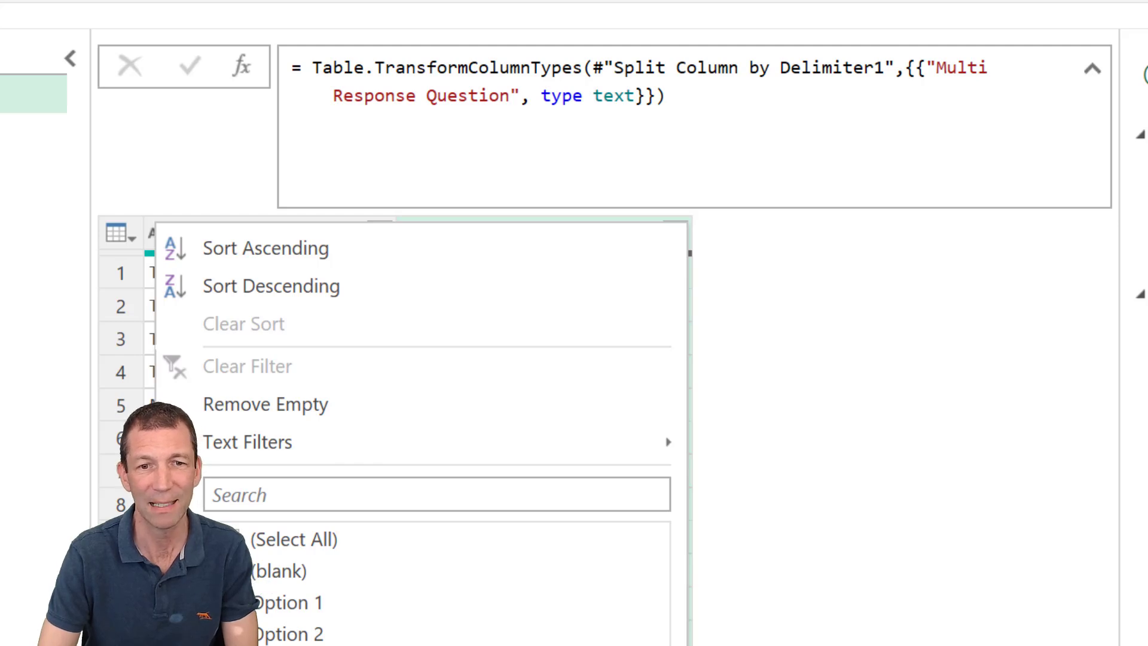
left_click(265, 404)
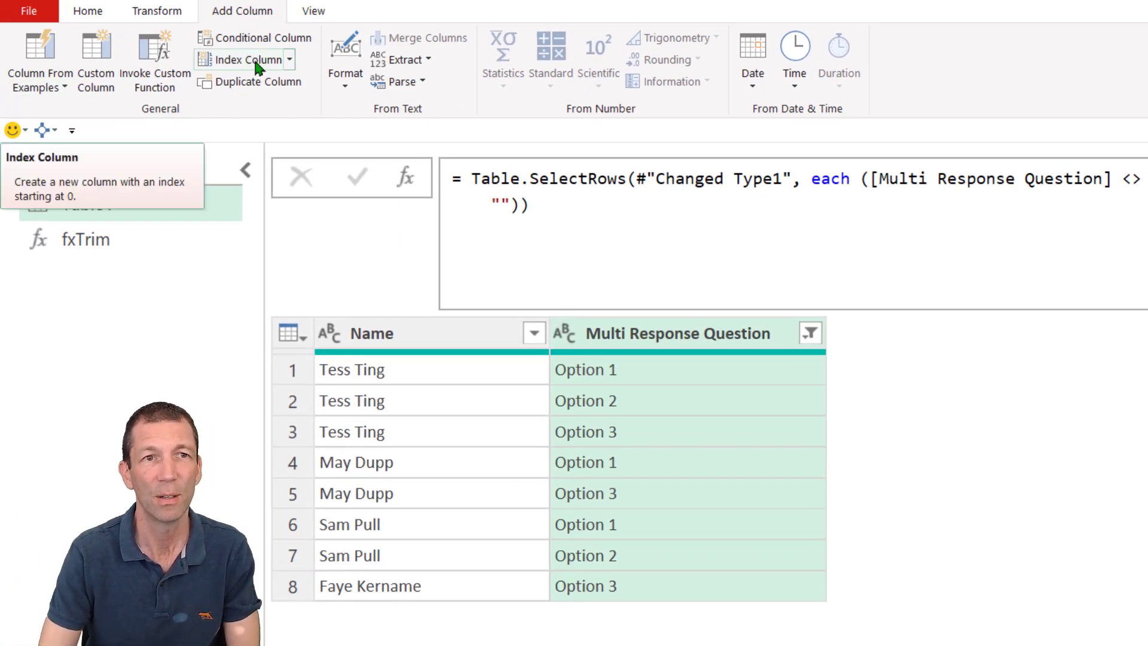
left_click(257, 63)
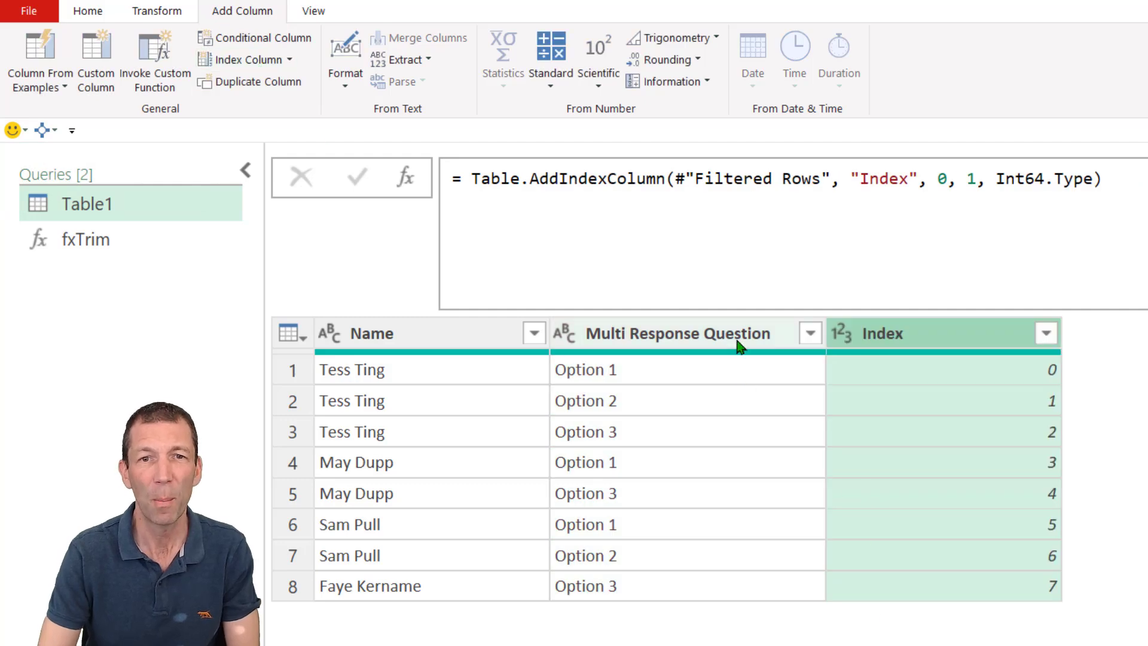
left_click(741, 344)
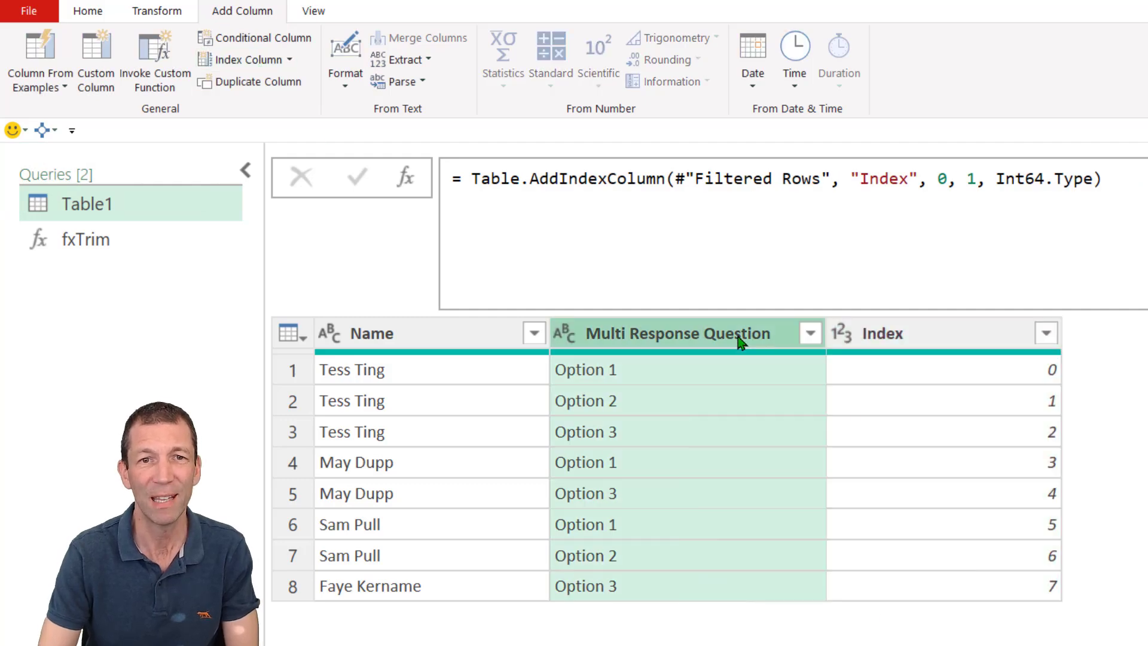
left_click(169, 18)
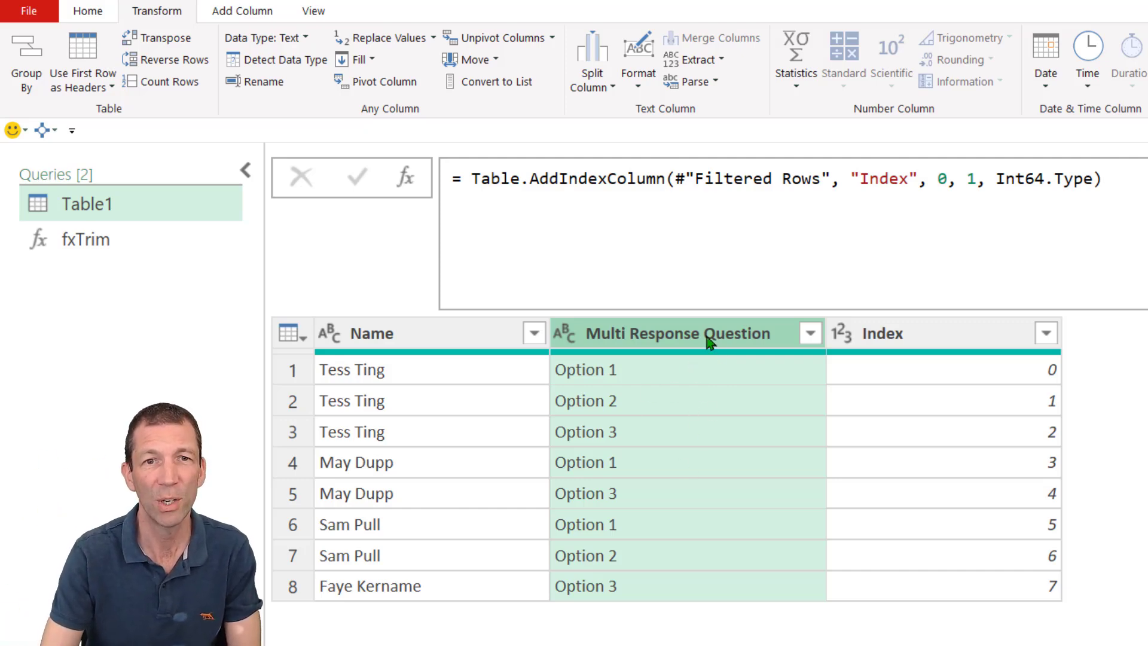
Pivot the options into columns using Index as the values column with Count (All) aggregation
left_click(386, 84)
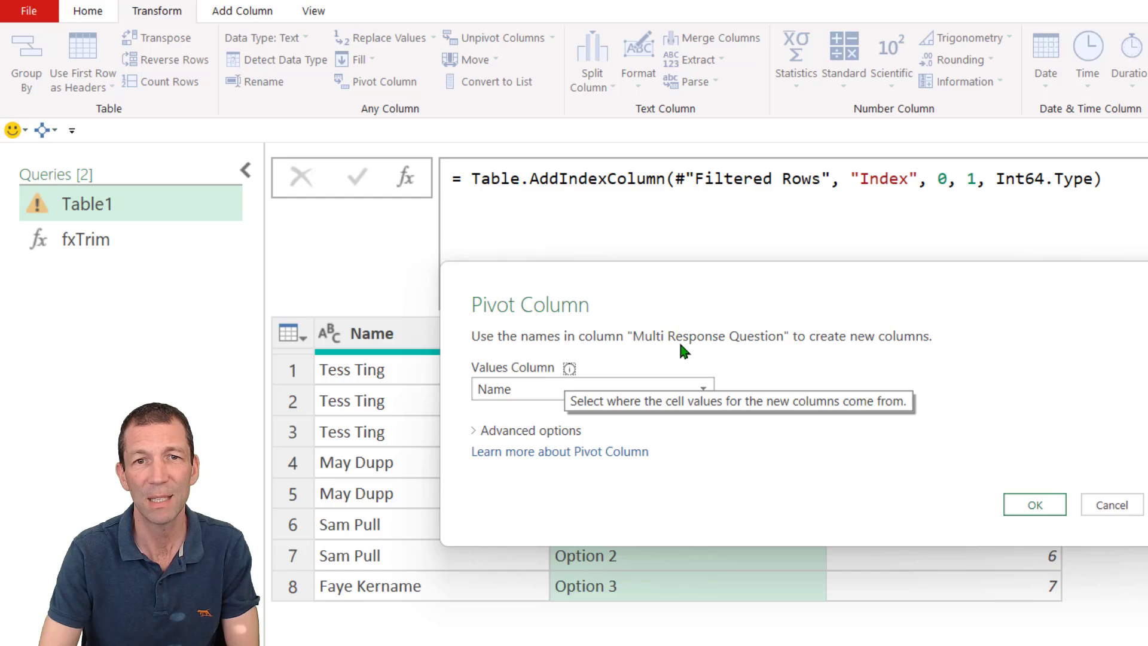
left_click_drag(821, 301, 801, 407)
left_click_drag(726, 380, 752, 334)
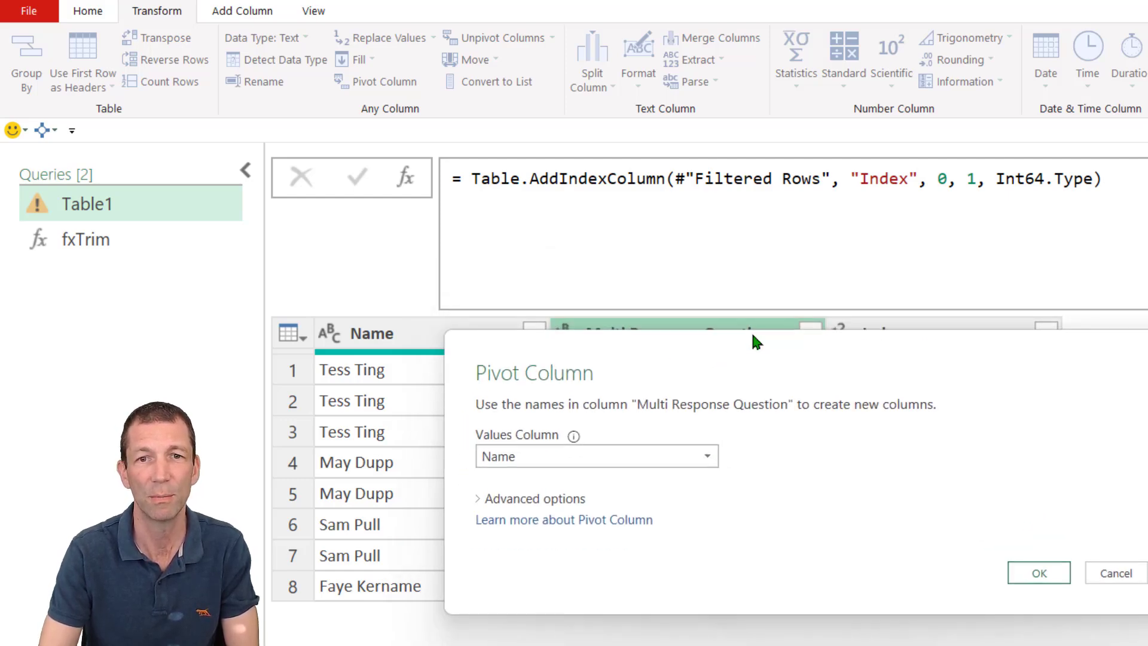
left_click(608, 466)
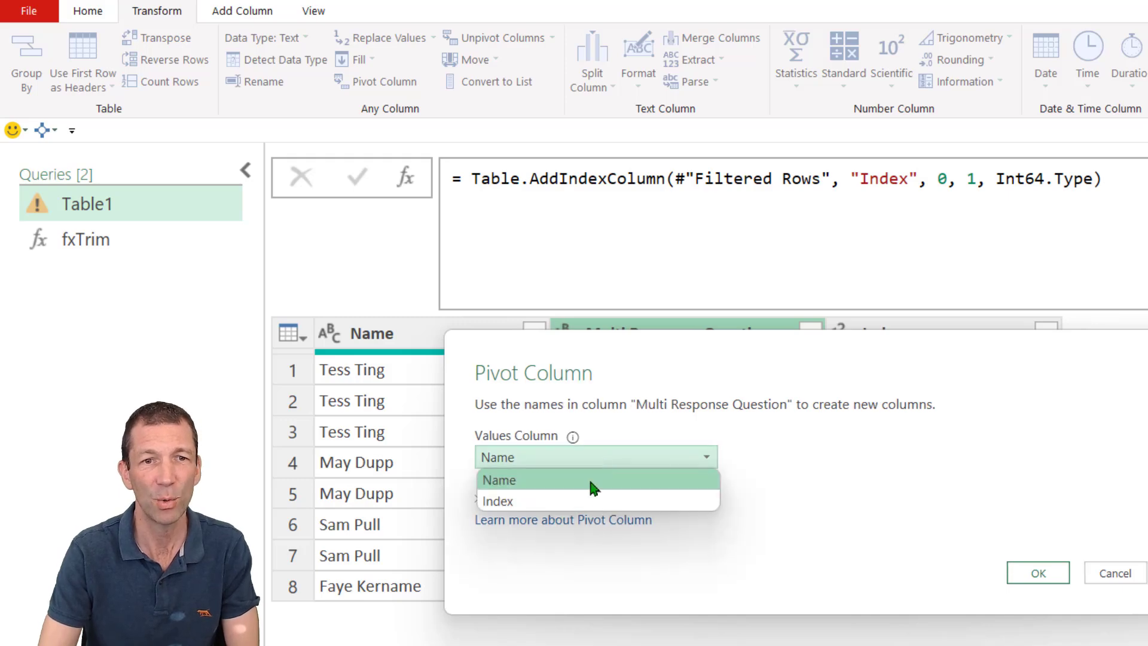
left_click(576, 501)
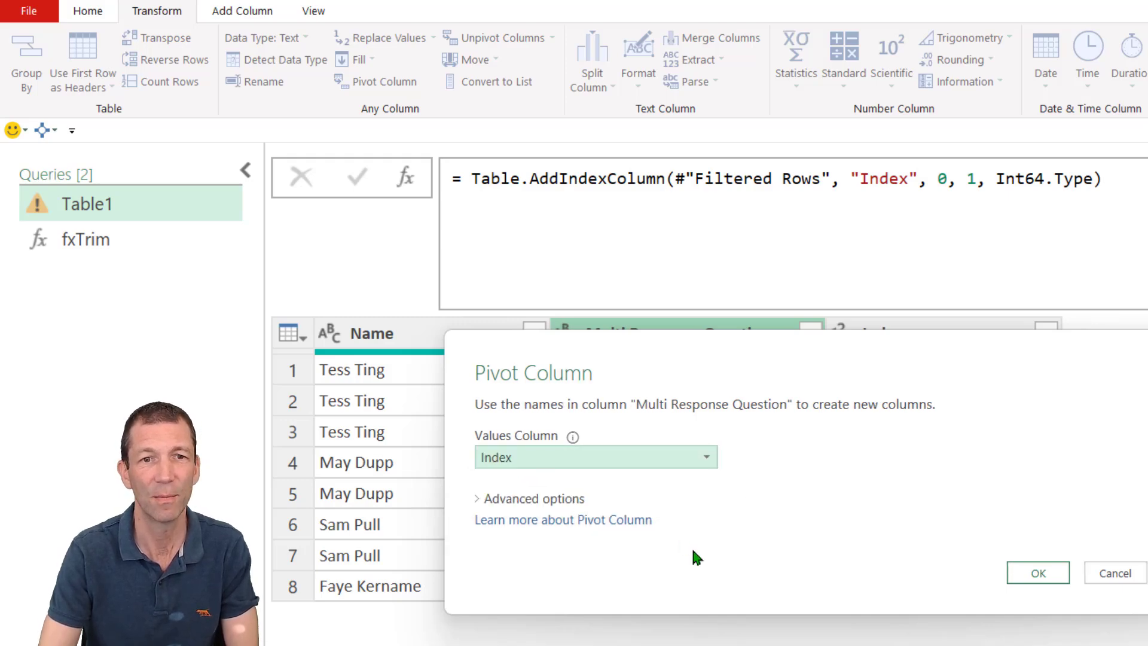
left_click(551, 500)
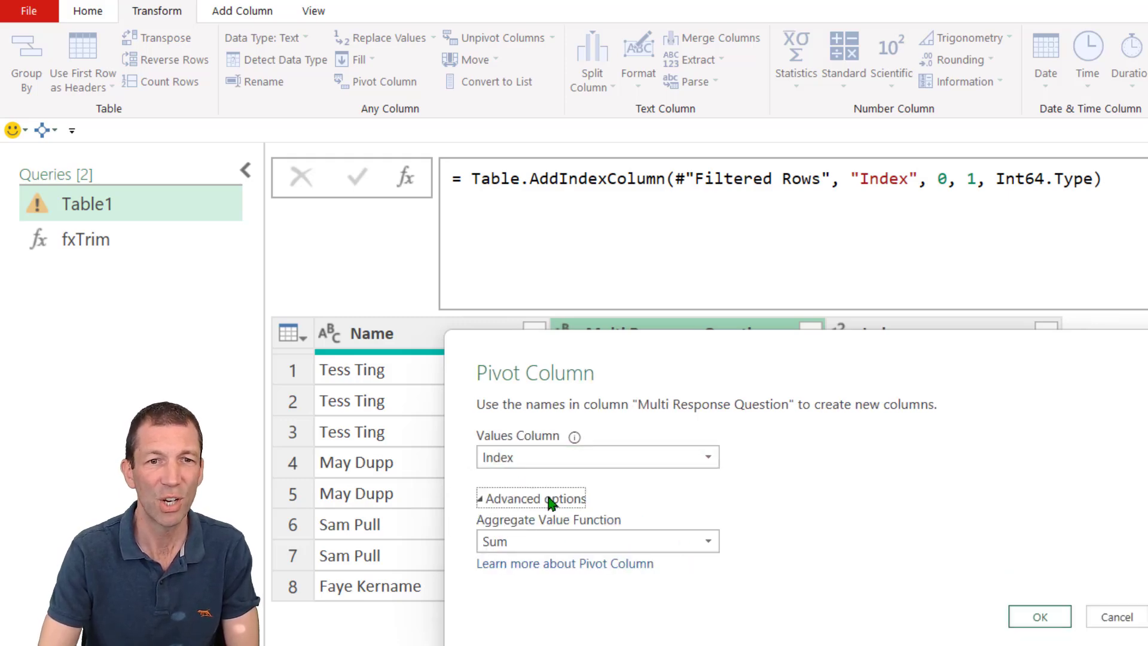
left_click(553, 545)
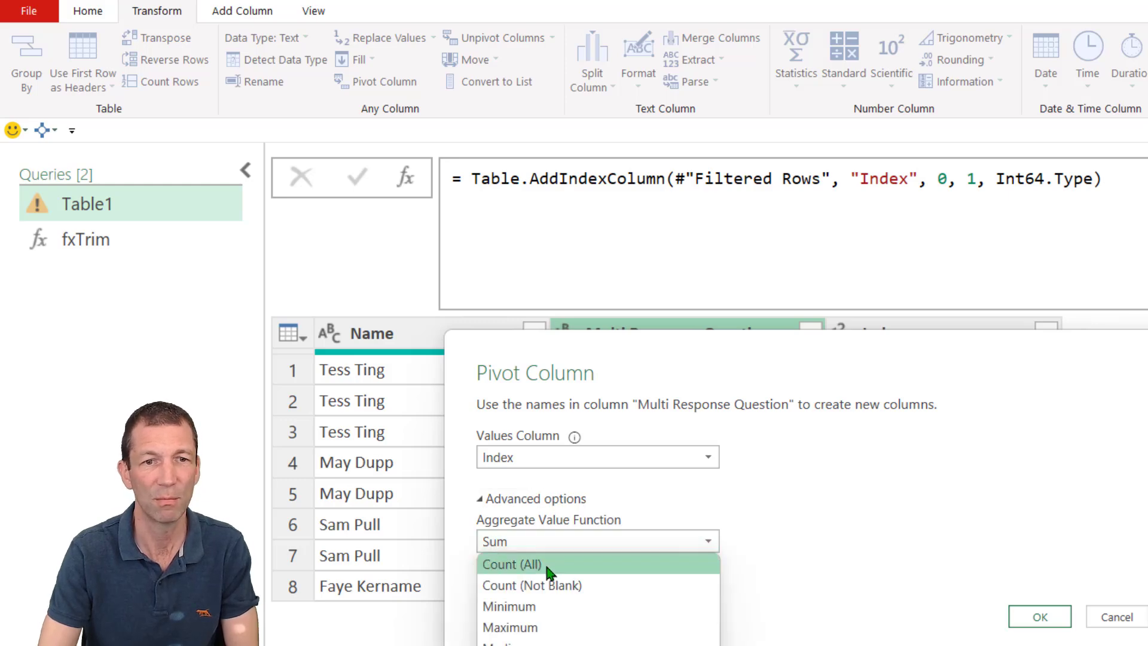
left_click(548, 568)
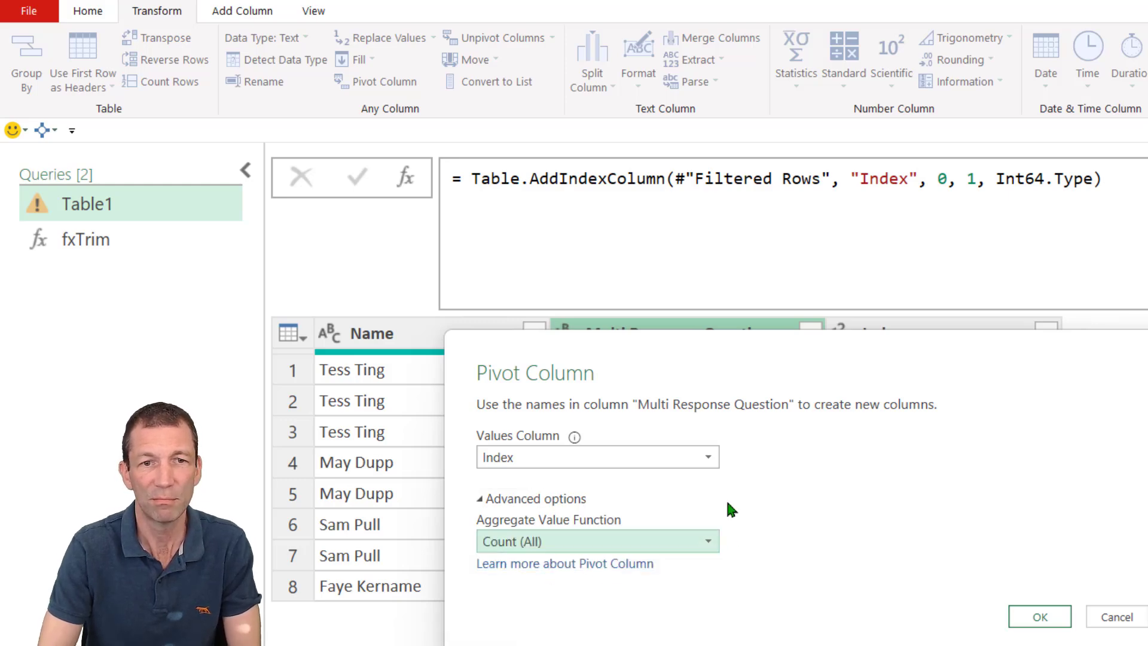
left_click(1040, 617)
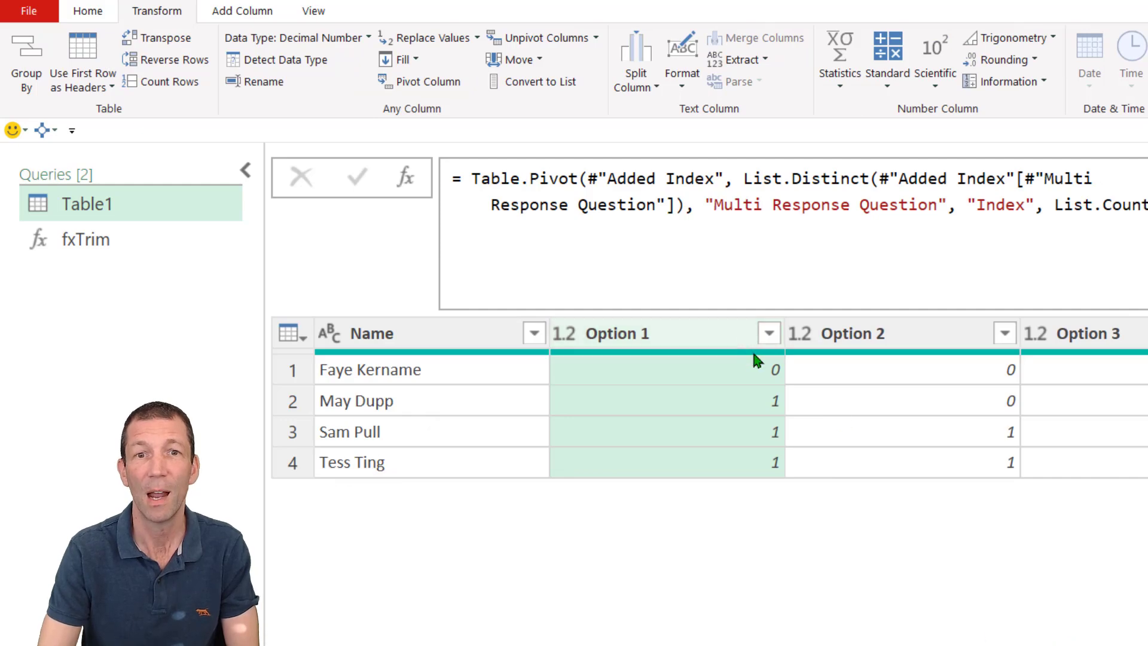
Change the Option 1 to Option 3 columns to the True/False data type
scroll(711, 371, "right", 1)
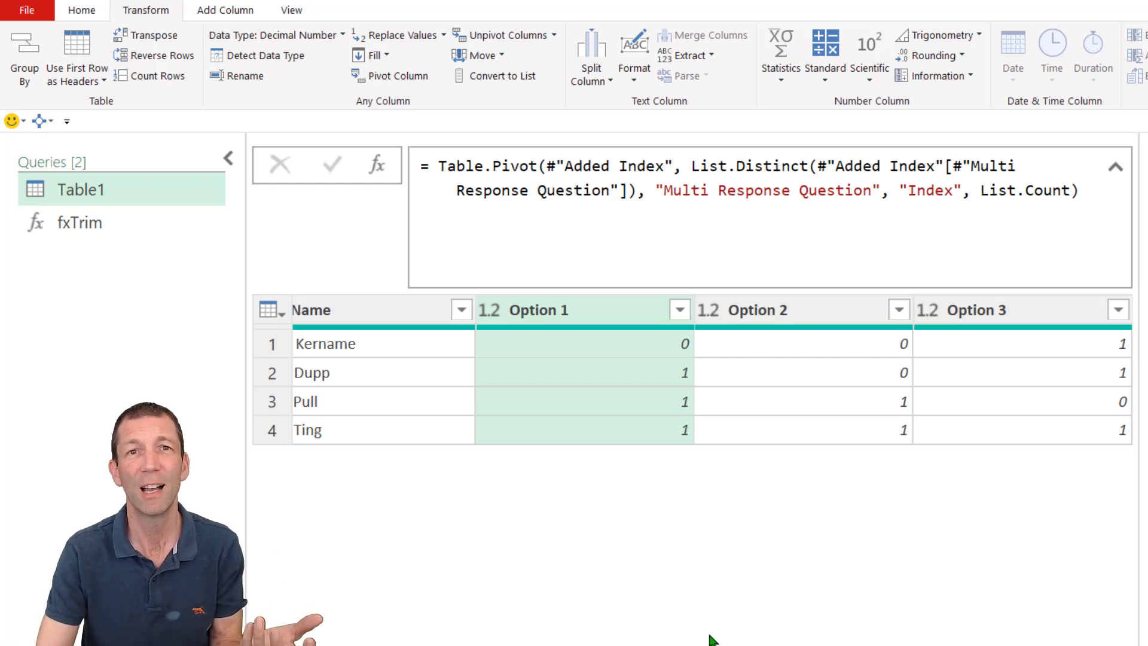
left_click(1007, 314, "shift")
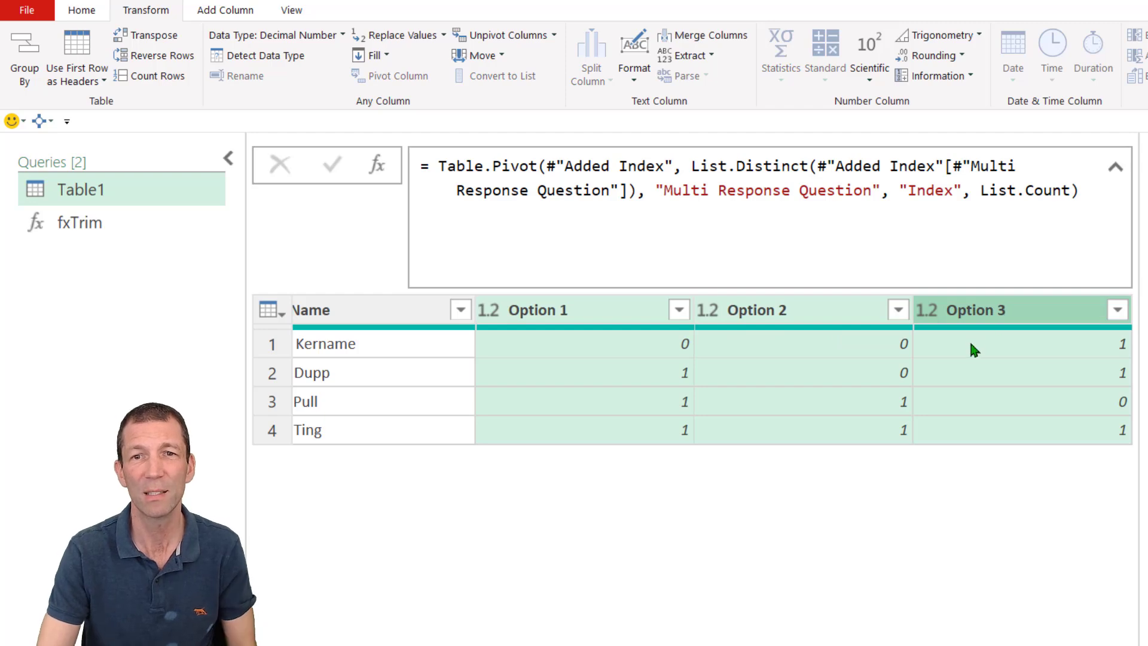
left_click(931, 315)
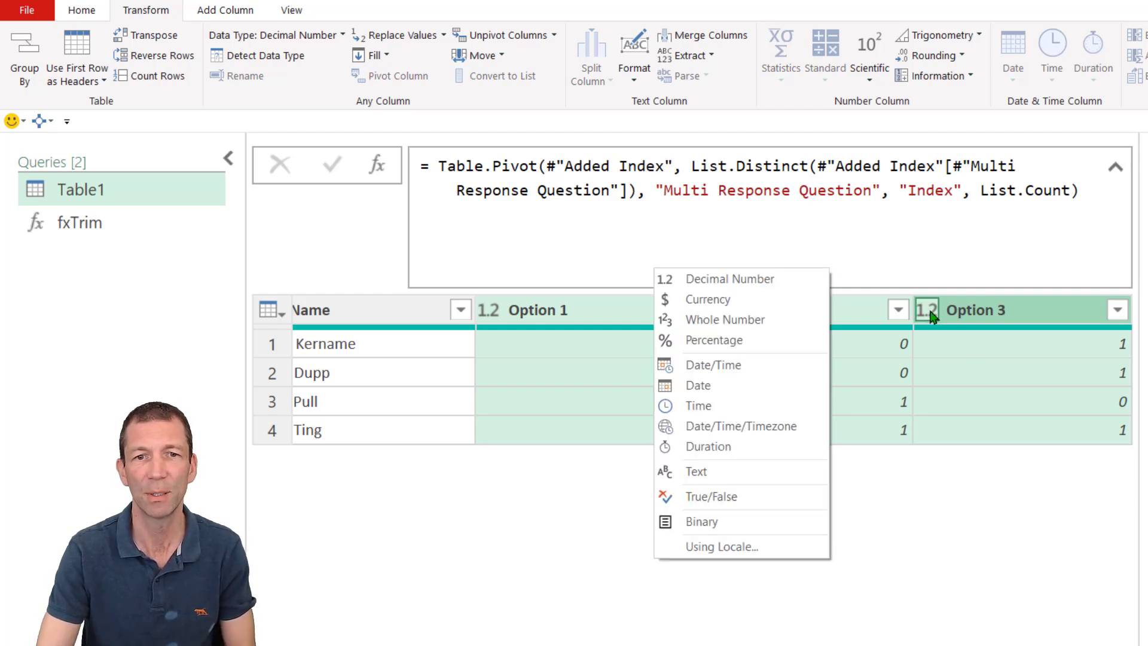
left_click(709, 500)
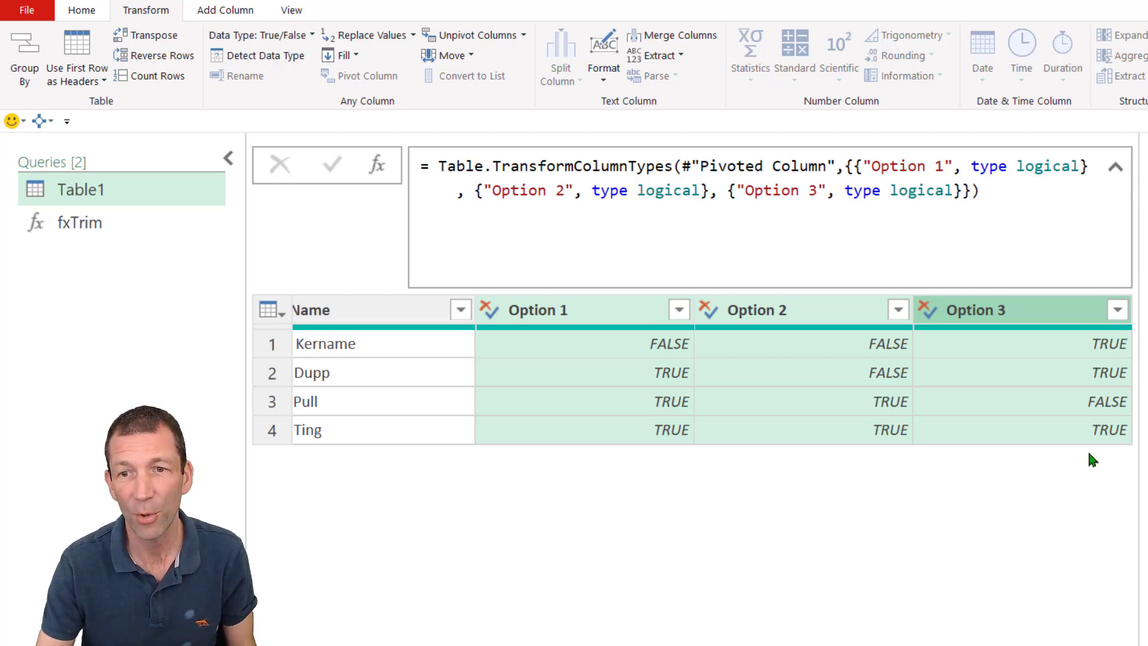
Delete the Added Index, Filtered Rows, Changed Type1 and Split Column by Delimiter1 steps
left_click(1147, 645)
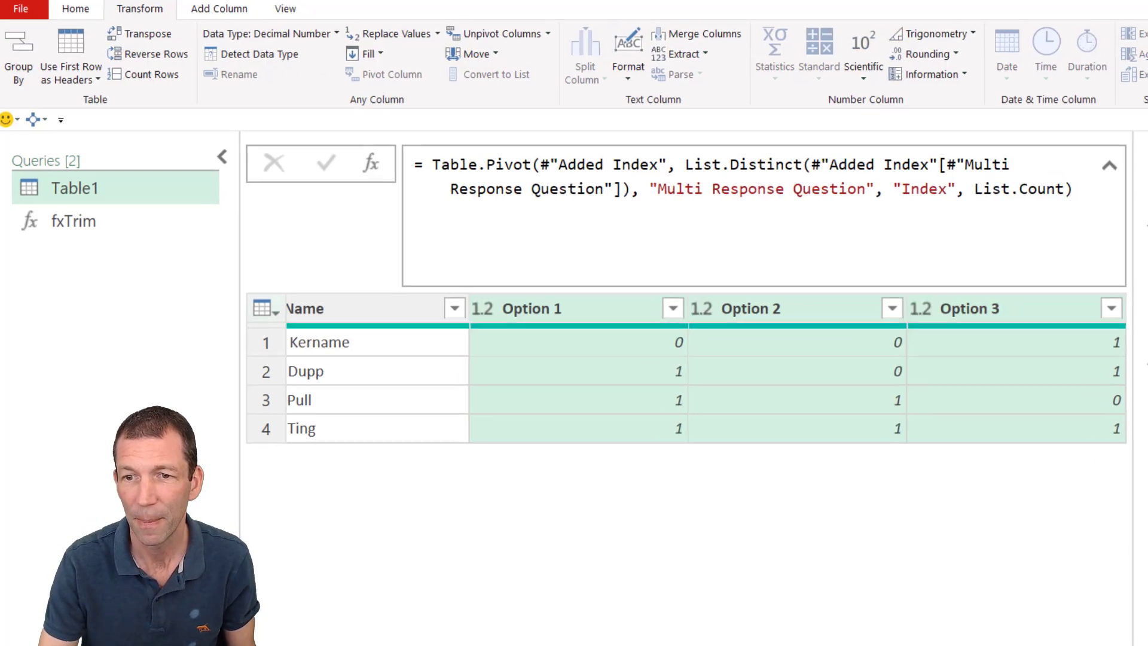
left_click(1147, 645)
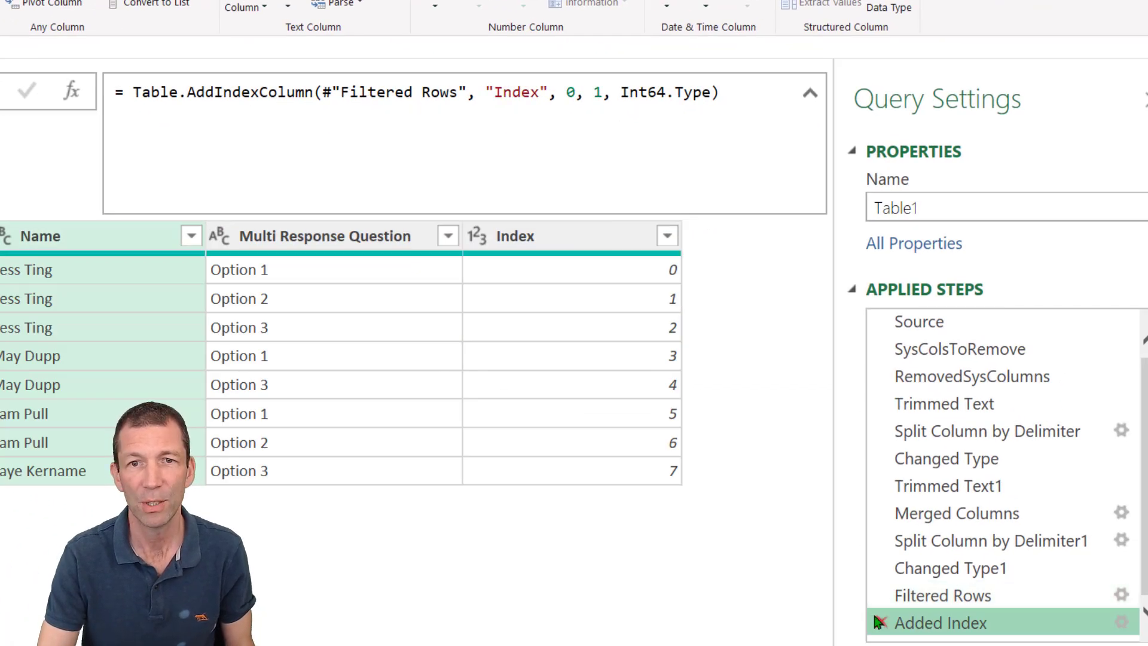
left_click(877, 622)
left_click(874, 600)
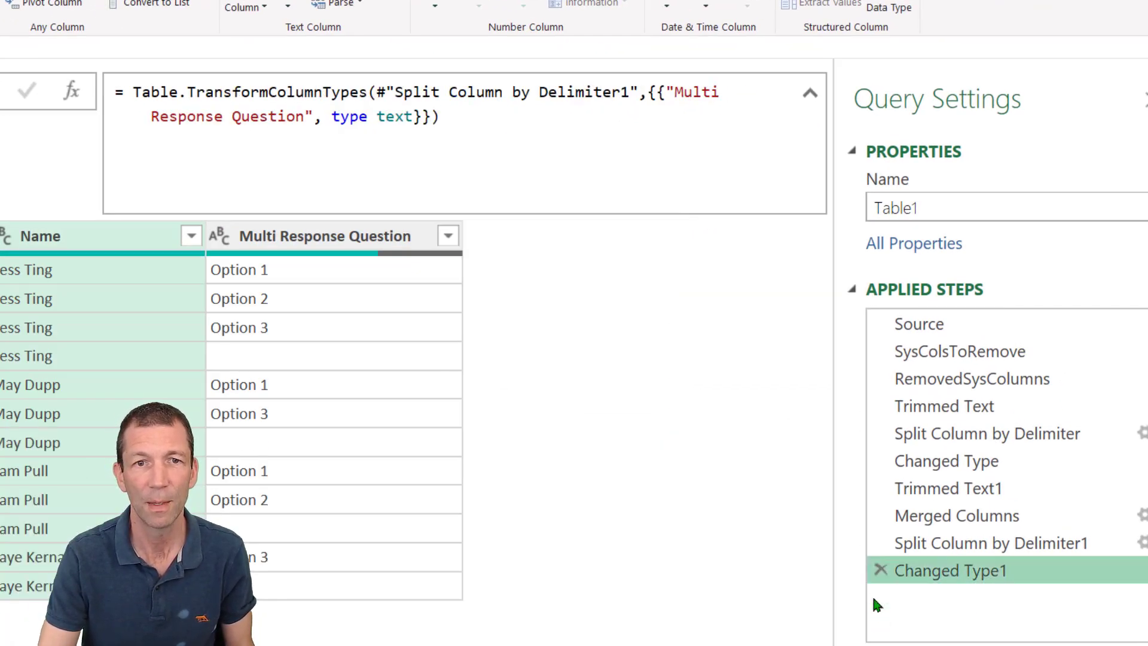
left_click(881, 570)
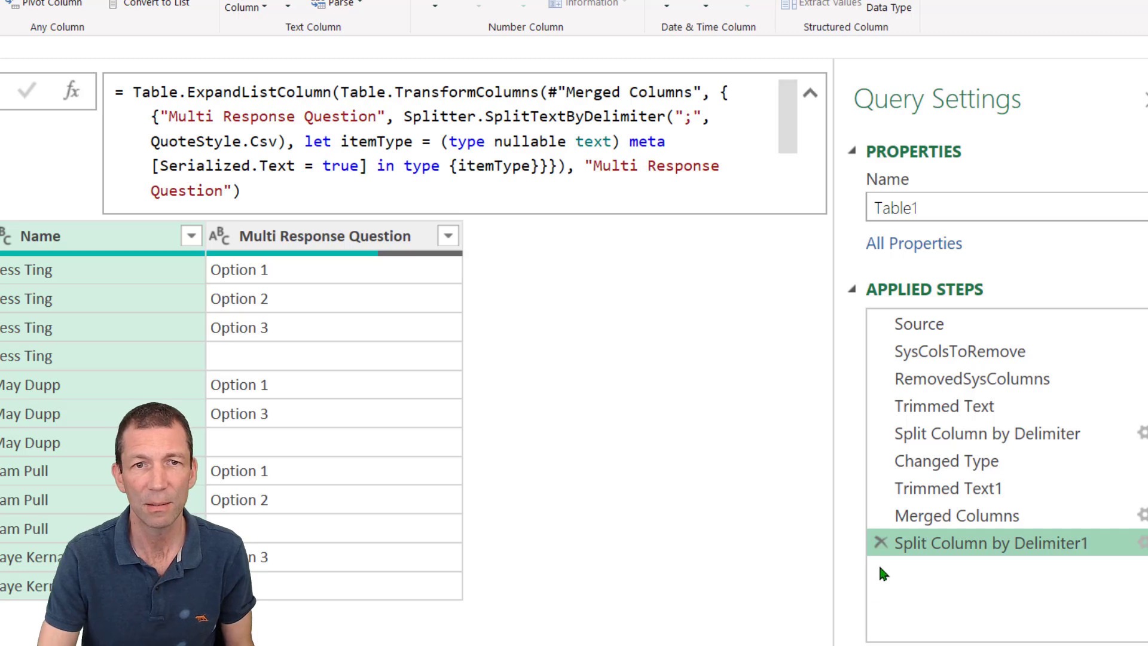
left_click(880, 543)
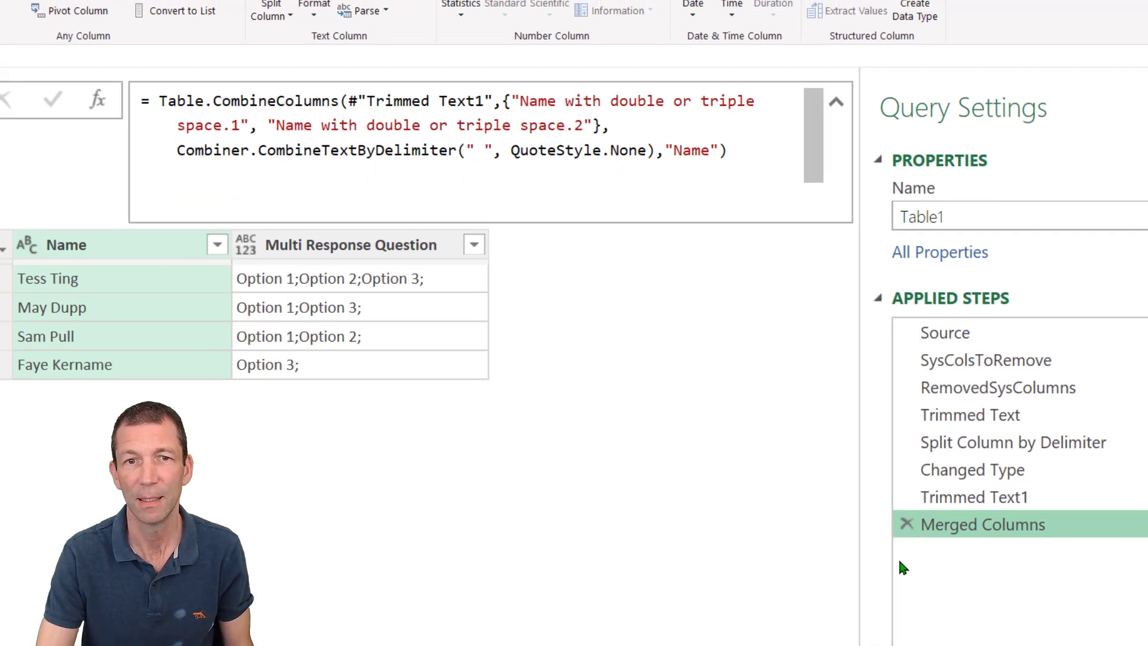
Add an Option 1 custom column with formula Text.Contains([Multi Response Question],"Option 1")
left_click(315, 248)
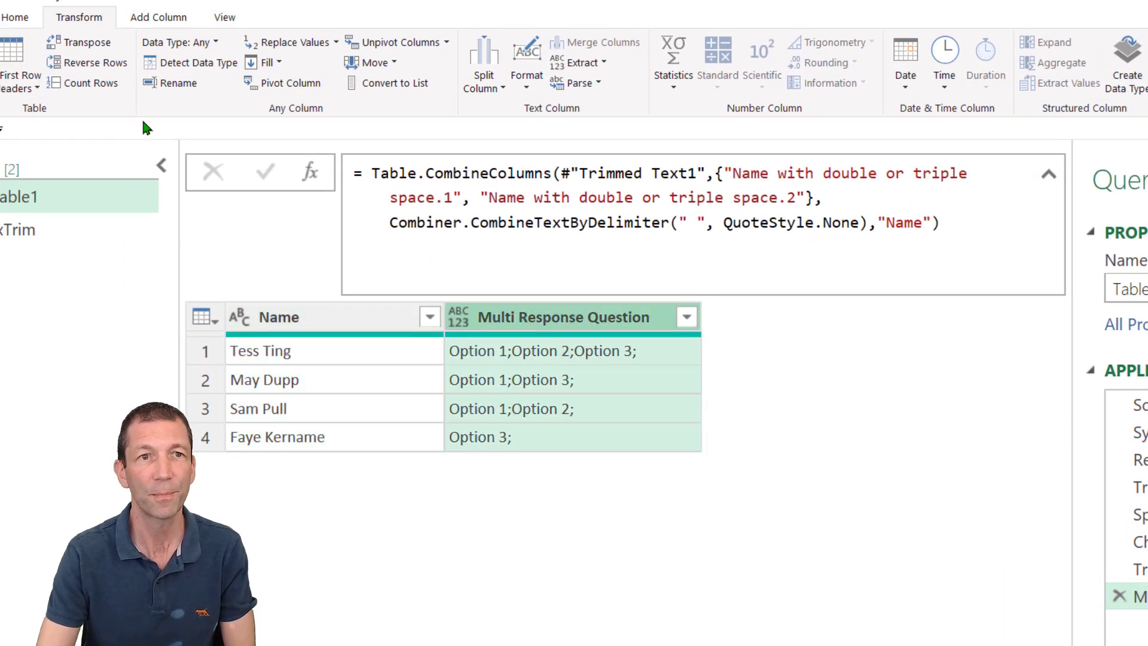
left_click(172, 18)
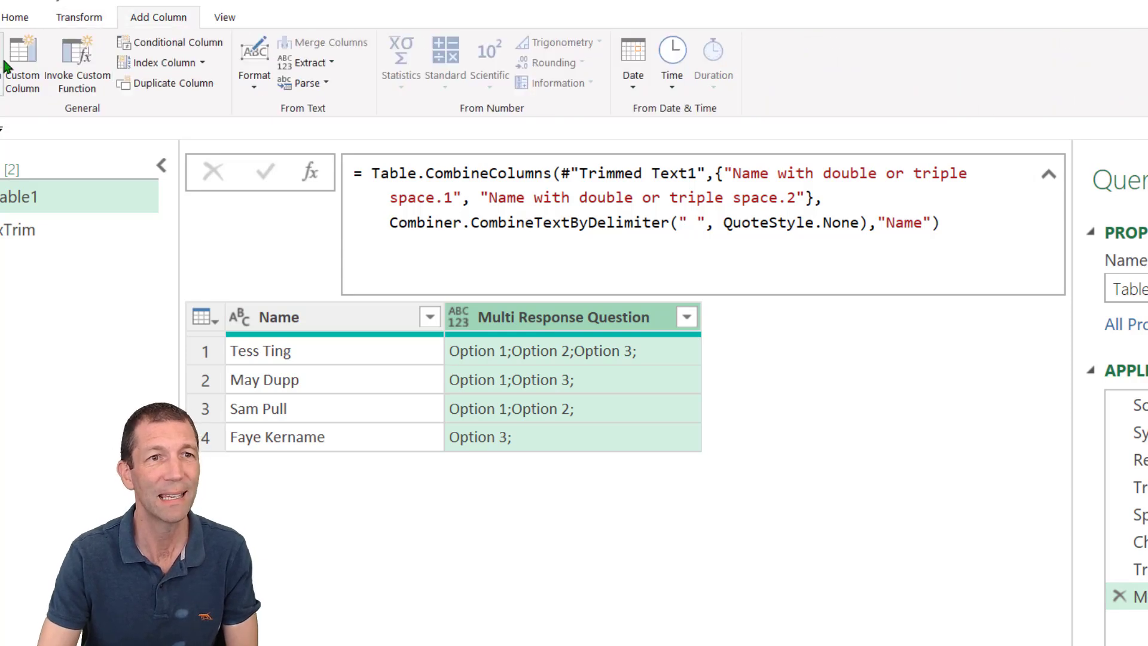
left_click(20, 57)
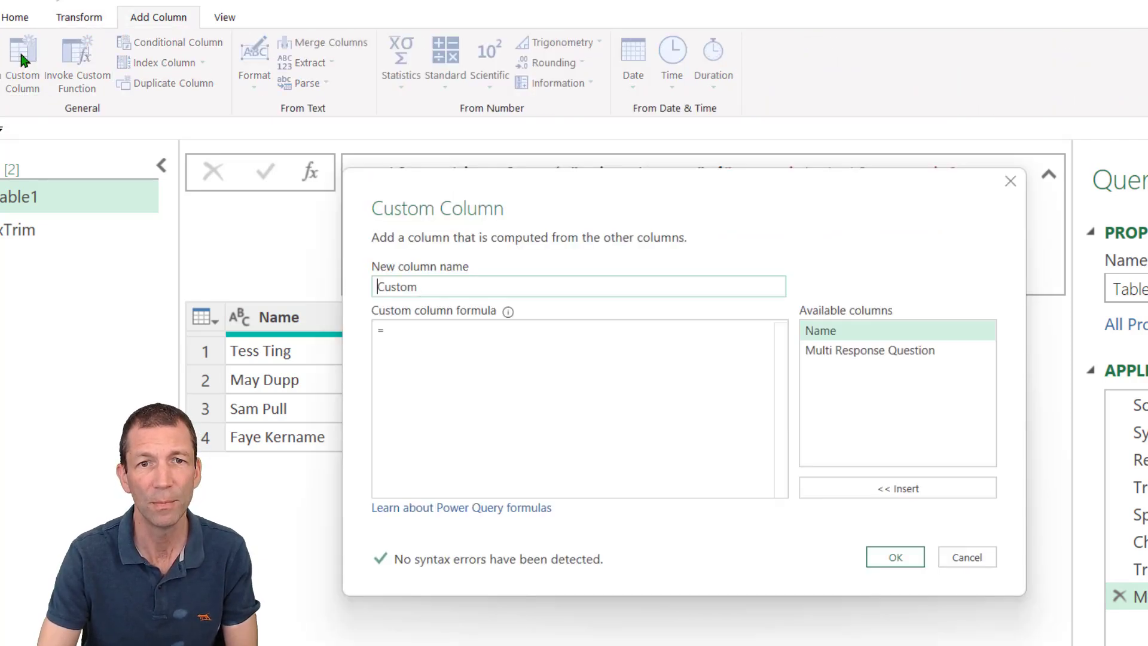
left_click_drag(378, 287, 401, 294)
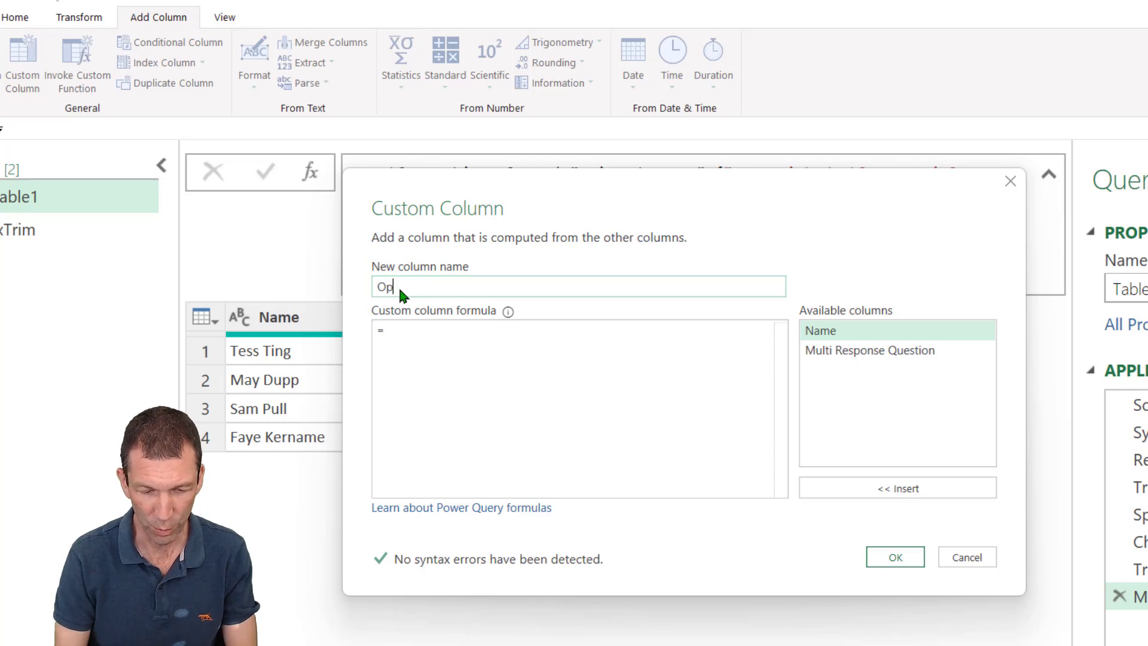
left_click(621, 342)
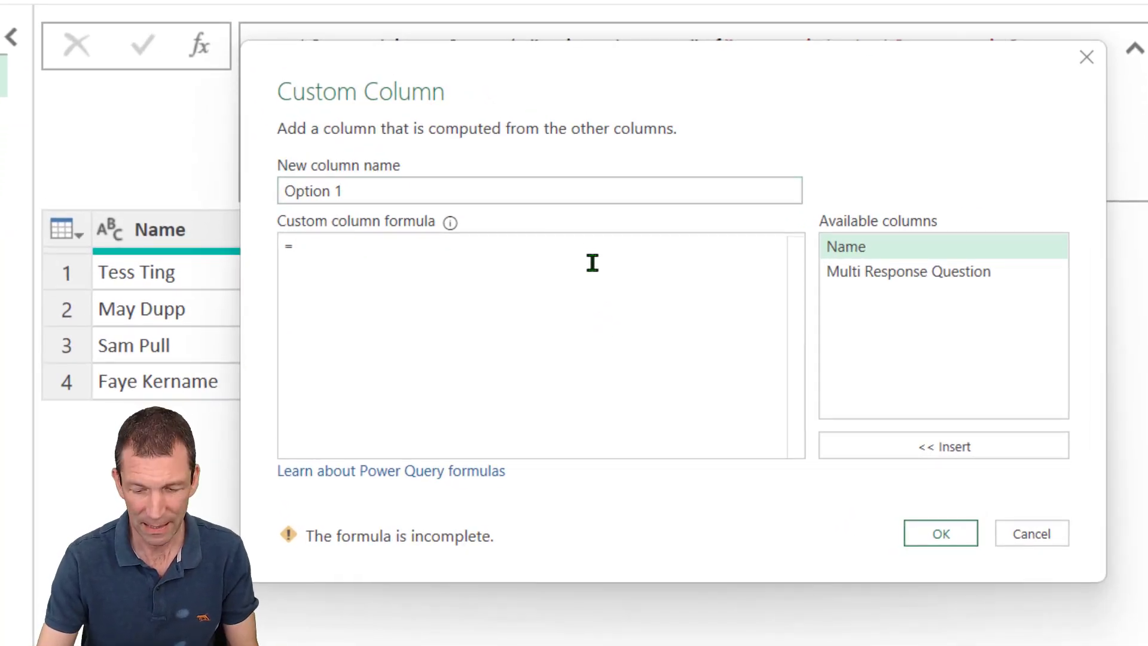
type("Textc")
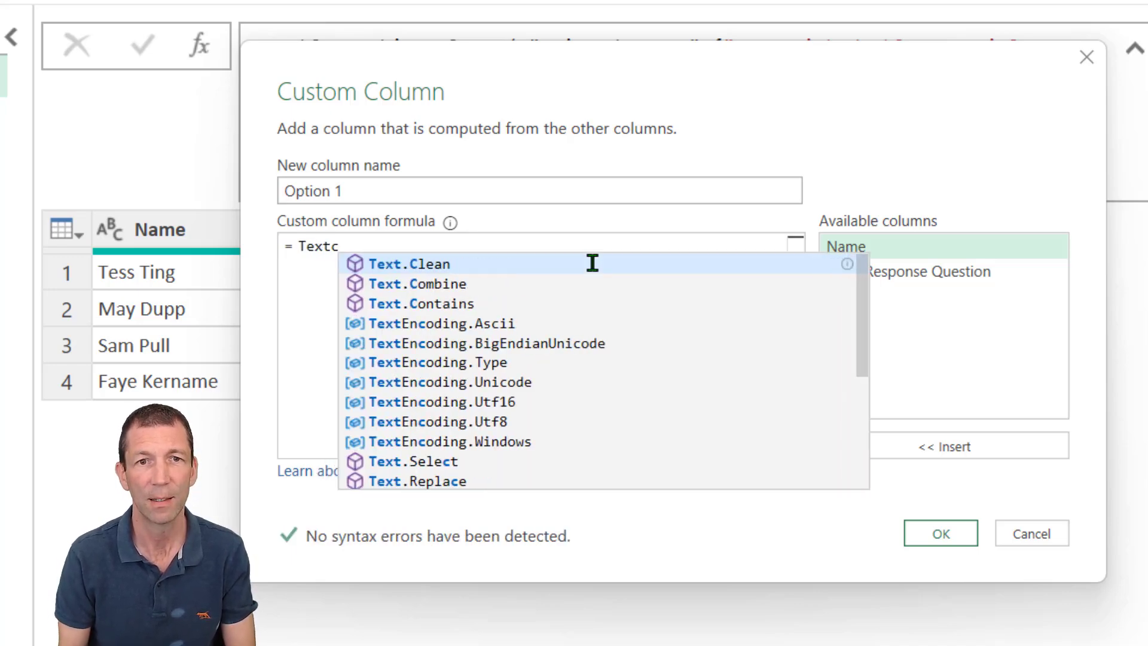
key("Down")
key("Down")
key("Tab")
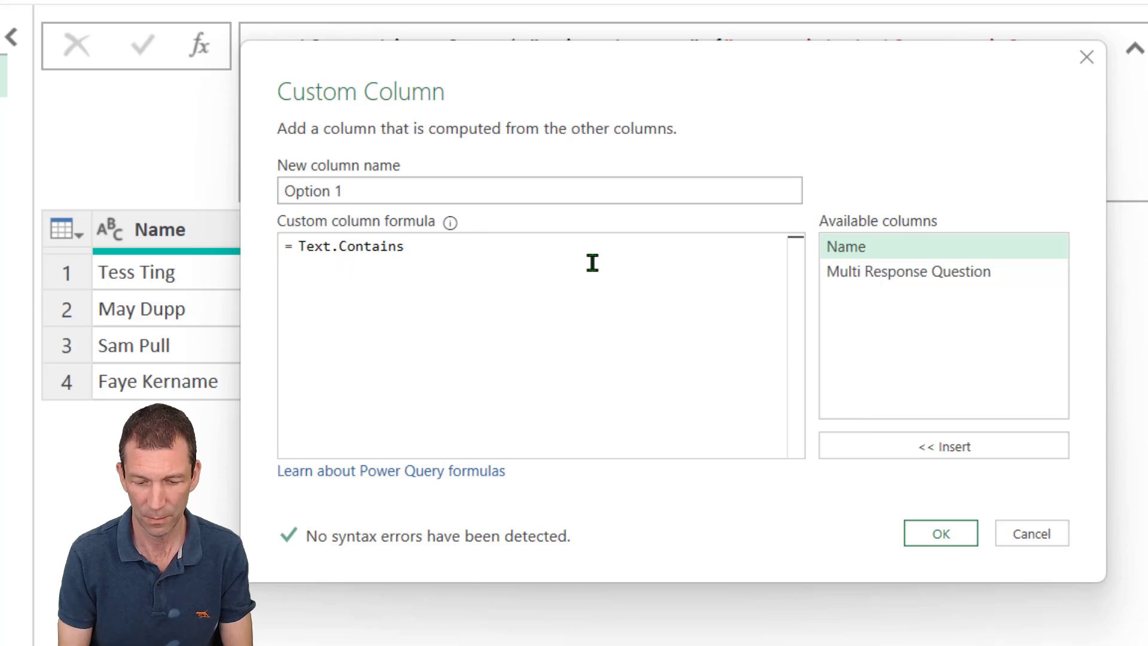
type("(")
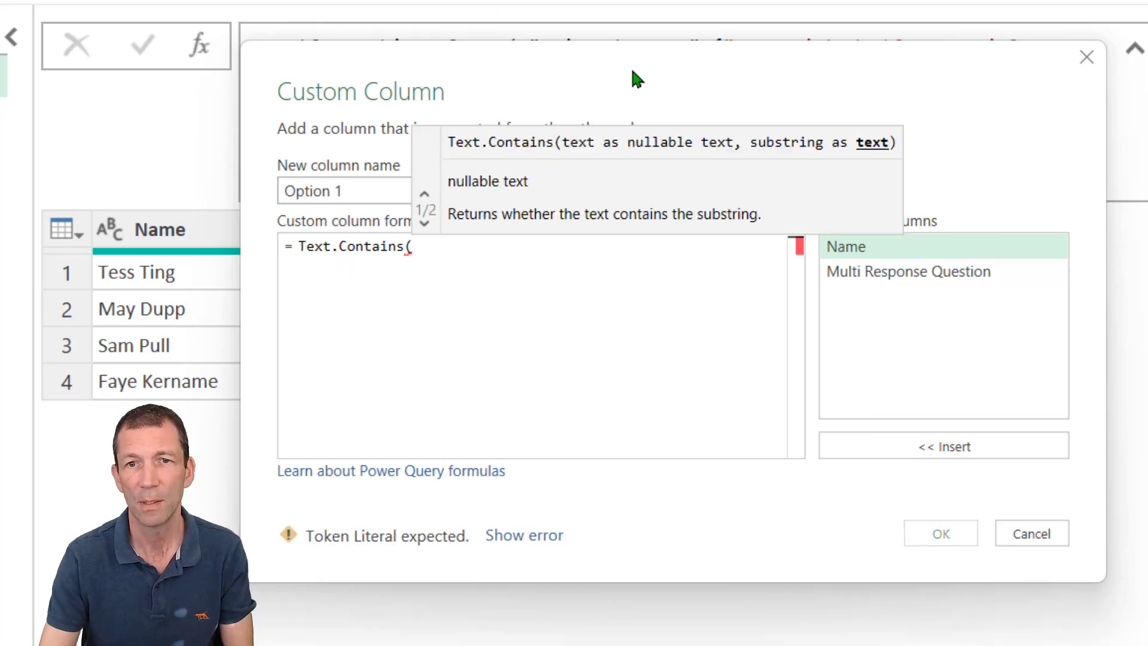
double_click(984, 274)
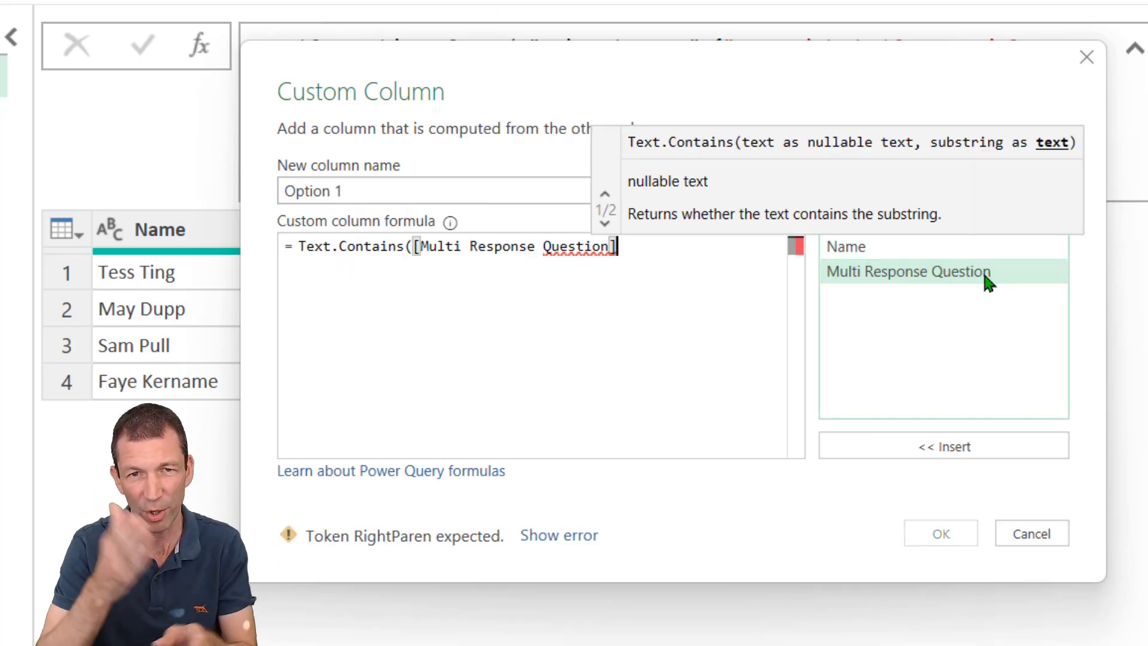
type(",")
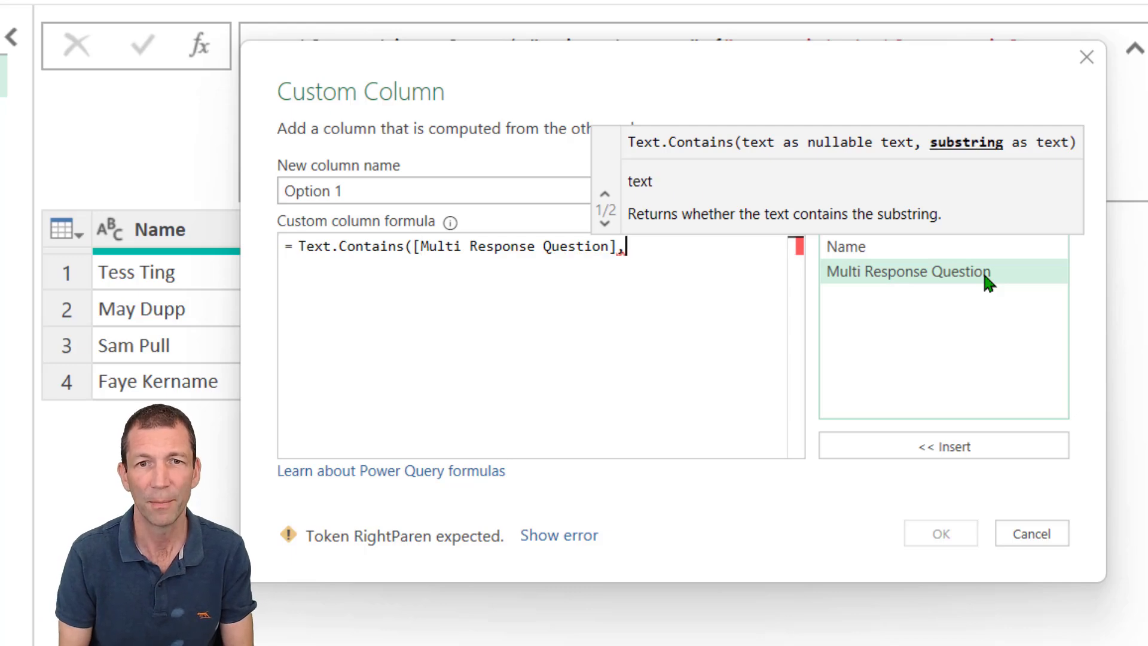
type("\"Option")
key("BackSpace")
key("BackSpace")
key("BackSpace")
key("BackSpace")
type("tion 1\"")
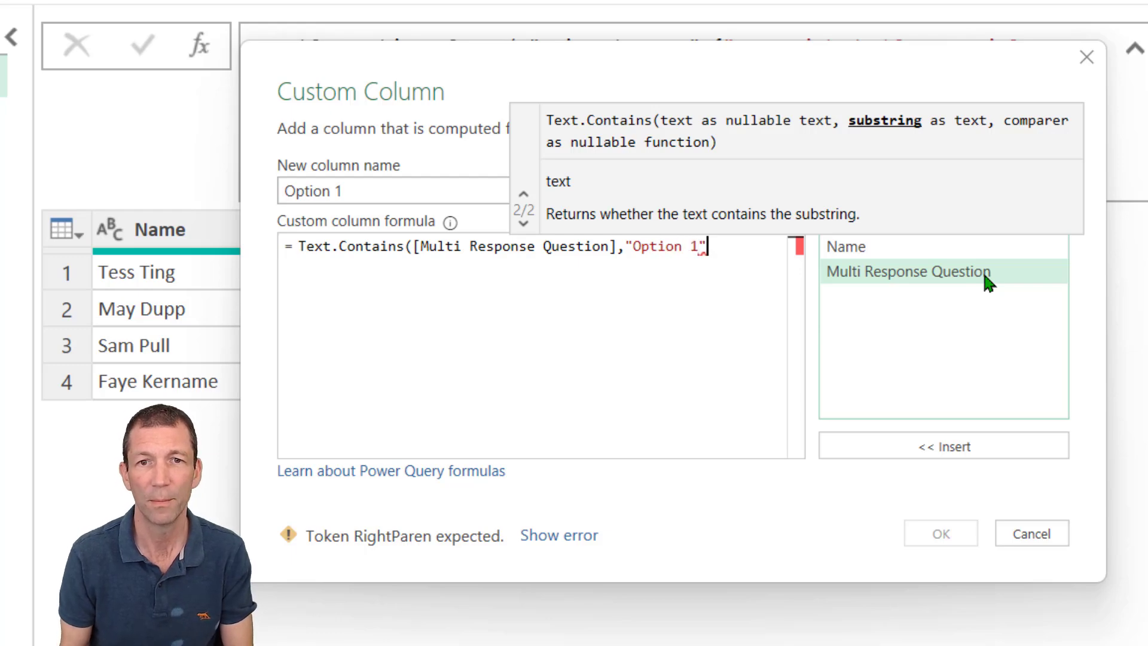
type(")")
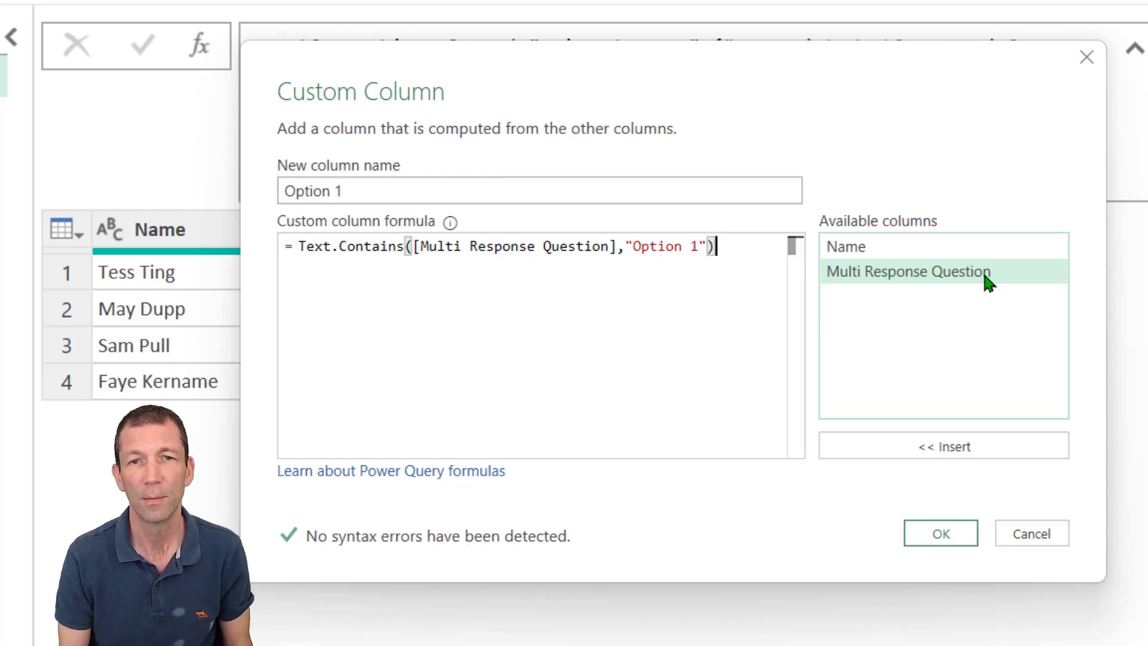
left_click(926, 527)
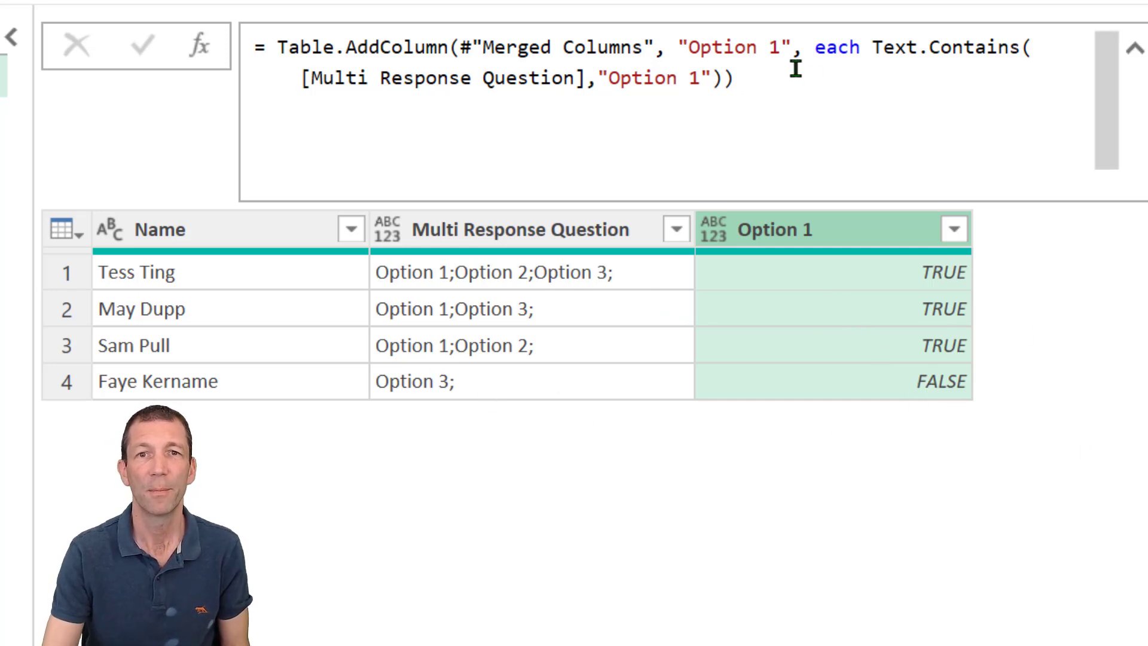
Select the entire Option 1 formula in the formula bar
left_click(779, 89)
key("ctrl+shift+Home")
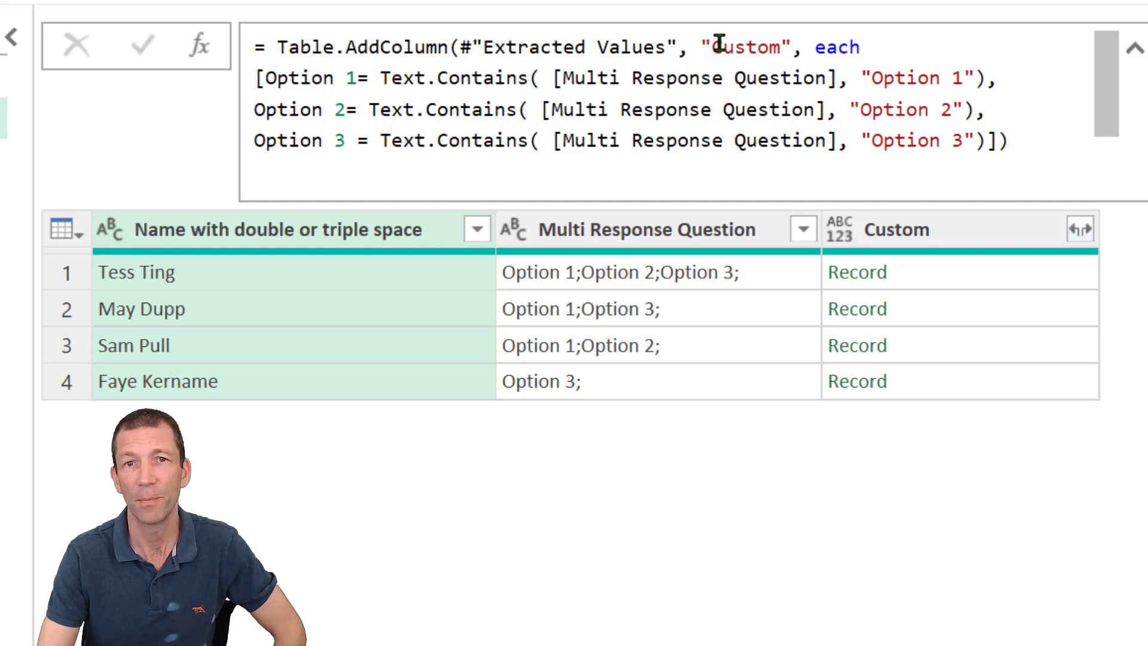
Review the Text.Contains record formula and the Expanded Custom step's Option 1–3 TRUE/FALSE columns
left_click_drag(695, 47, 874, 47)
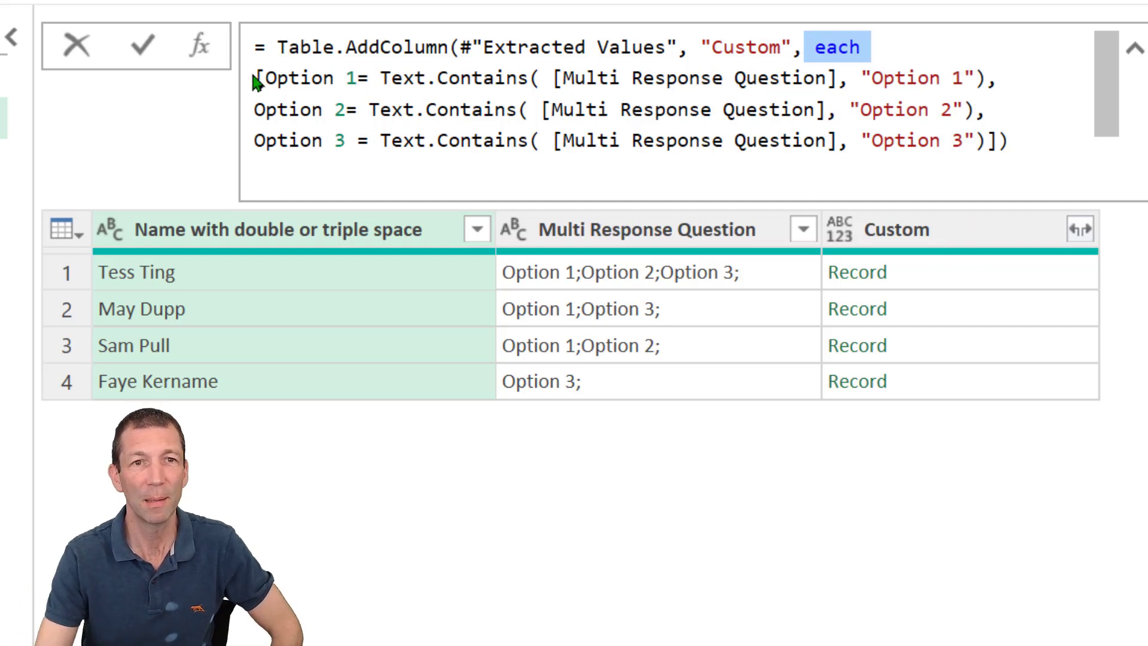
left_click_drag(263, 78, 998, 153)
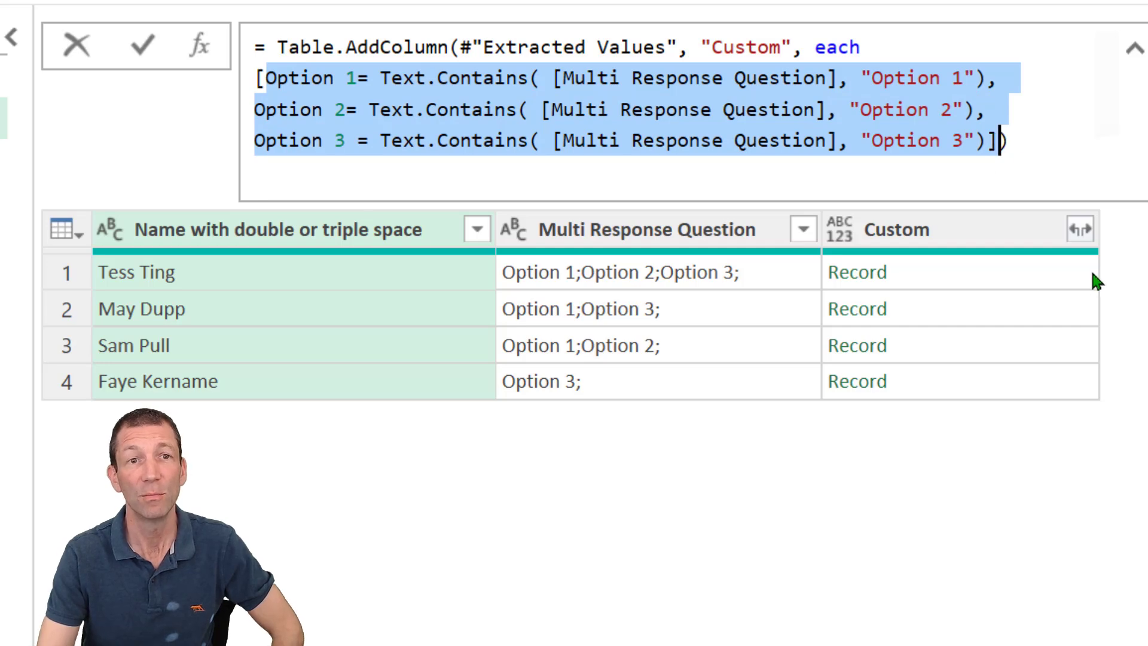
left_click(1065, 133)
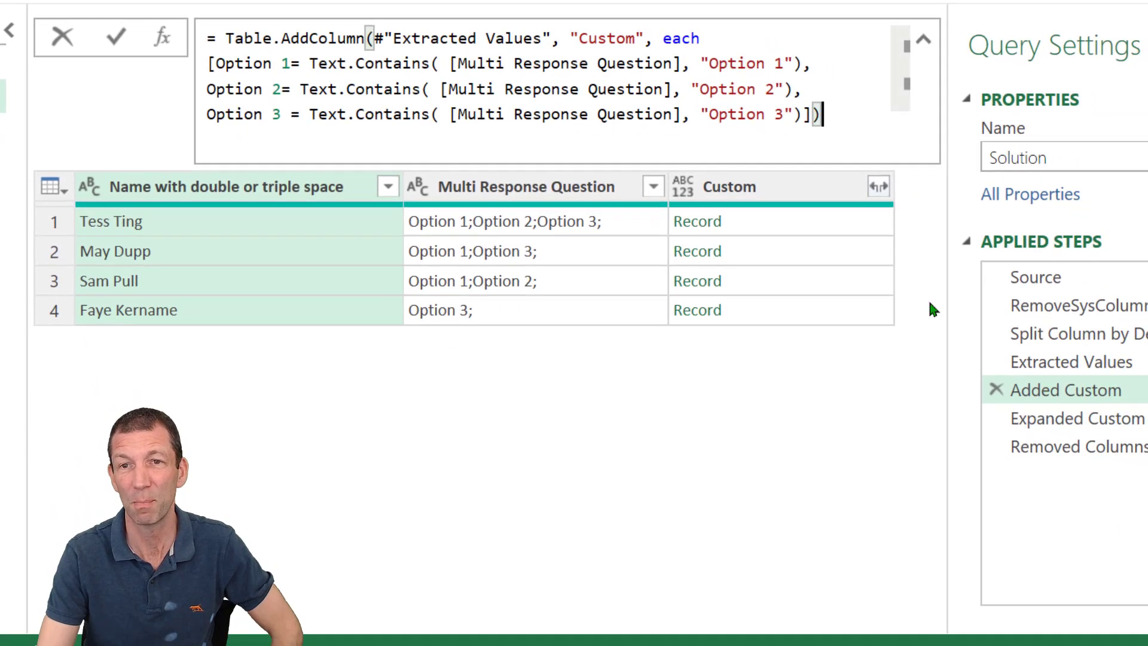
left_click(1129, 423)
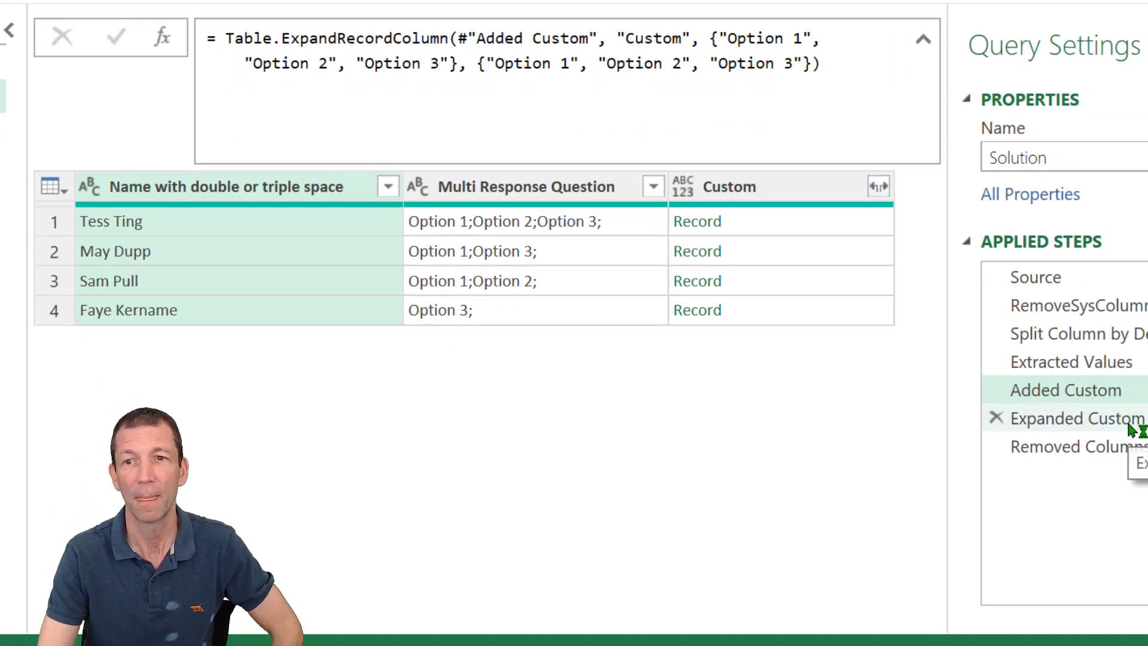
left_click(1136, 429)
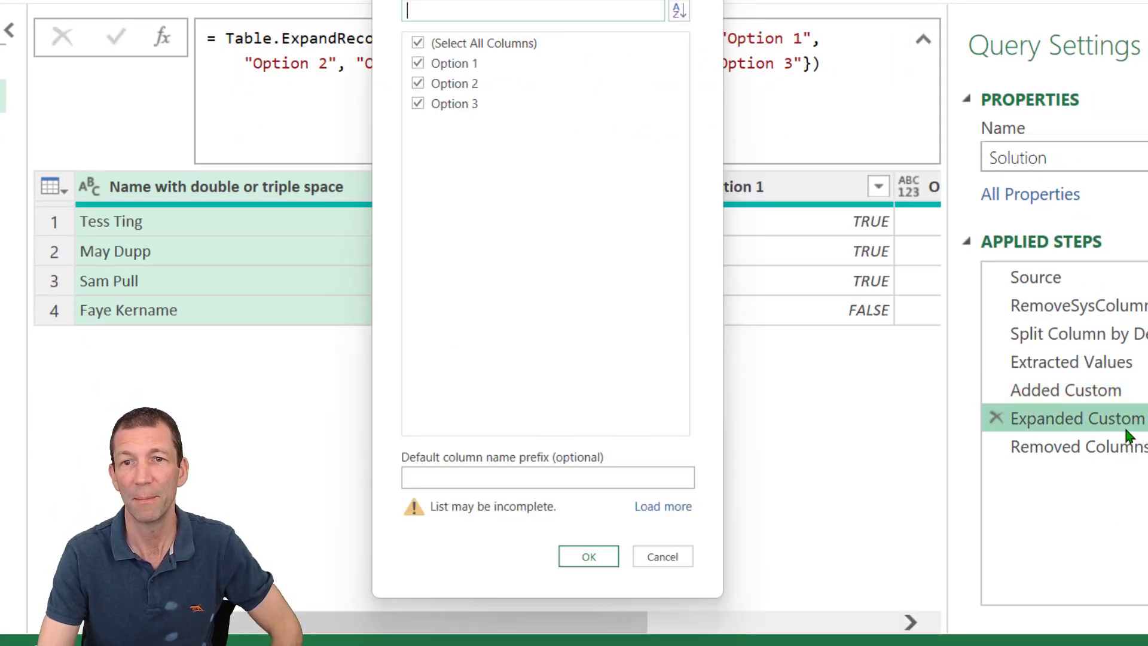
left_click(662, 555)
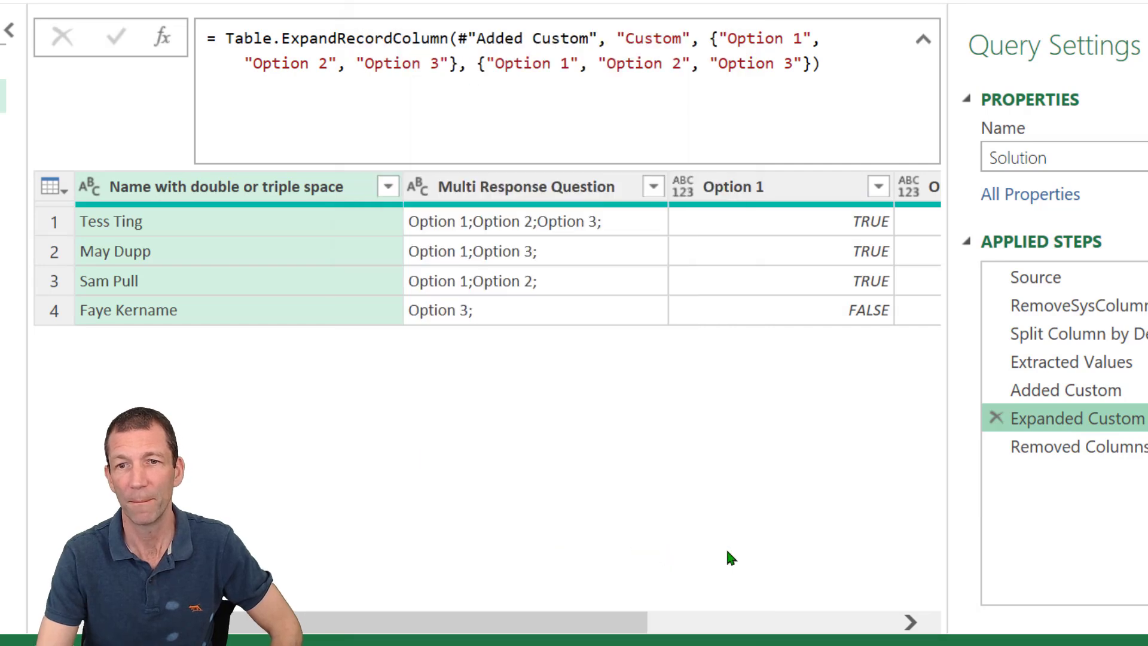
left_click_drag(603, 631, 851, 629)
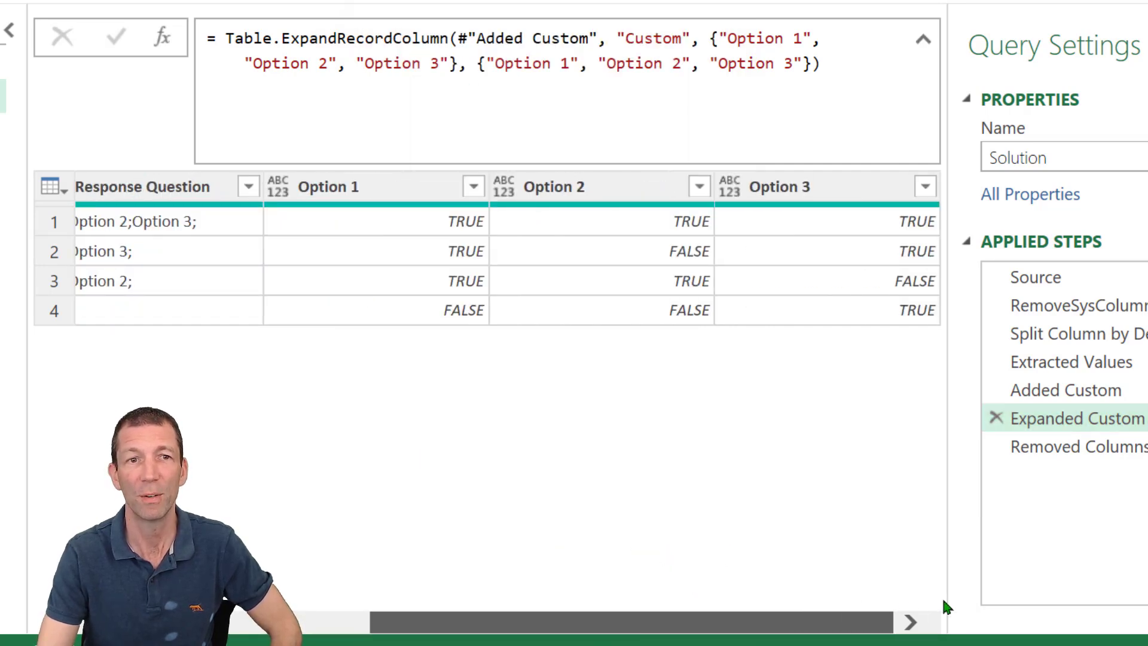